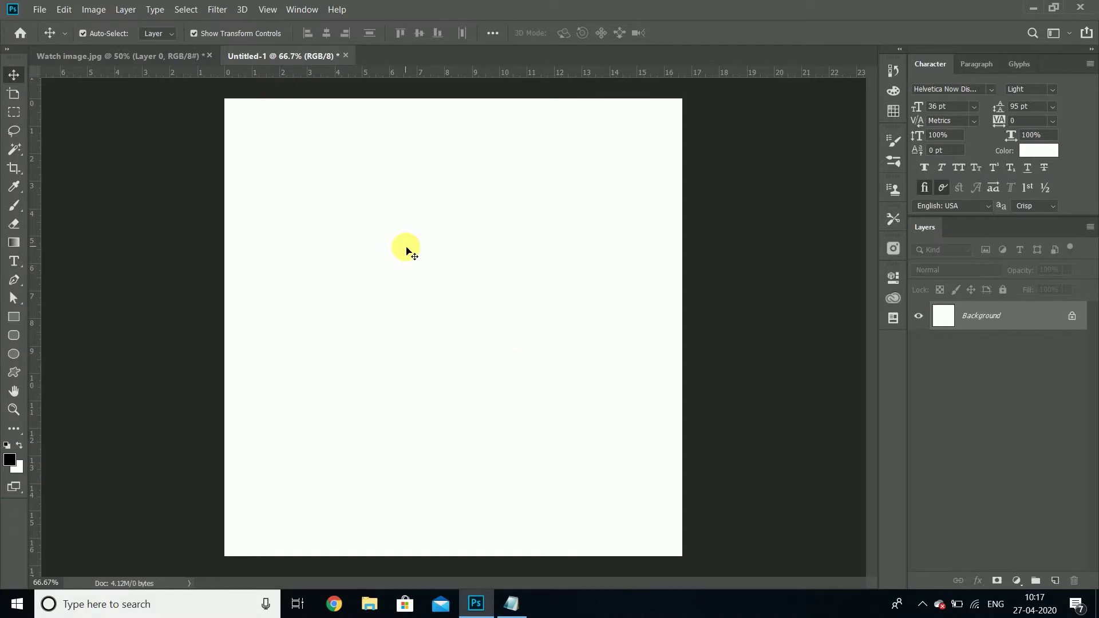
Drag the watch from Watch image.jpg into Untitled-1 as a smart object layer and start scaling it.
click(171, 55)
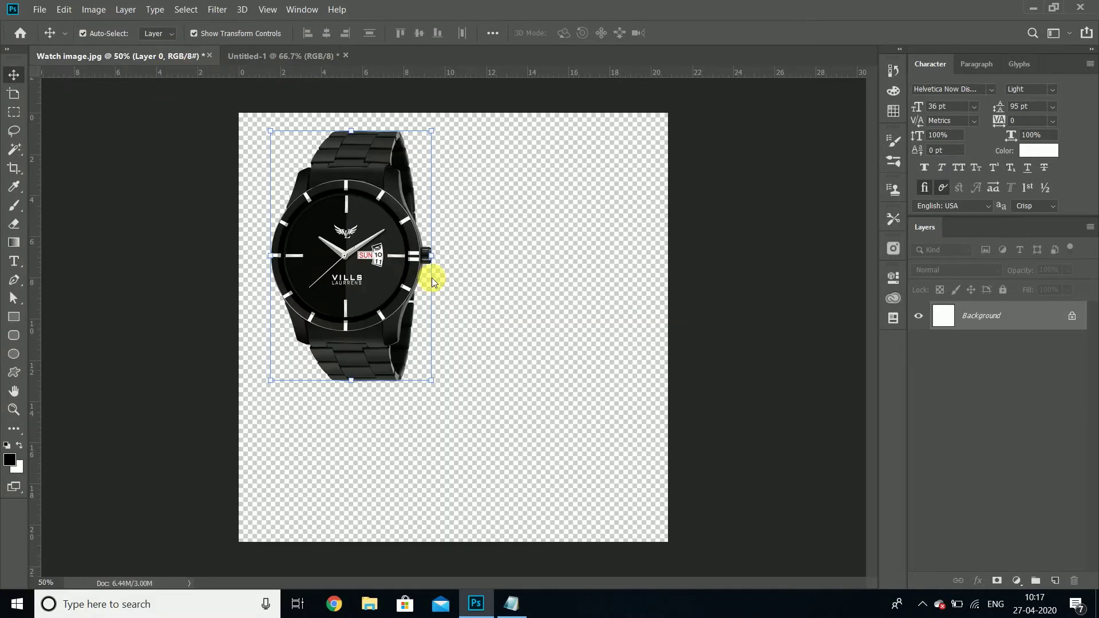
drag(346, 281, 300, 61)
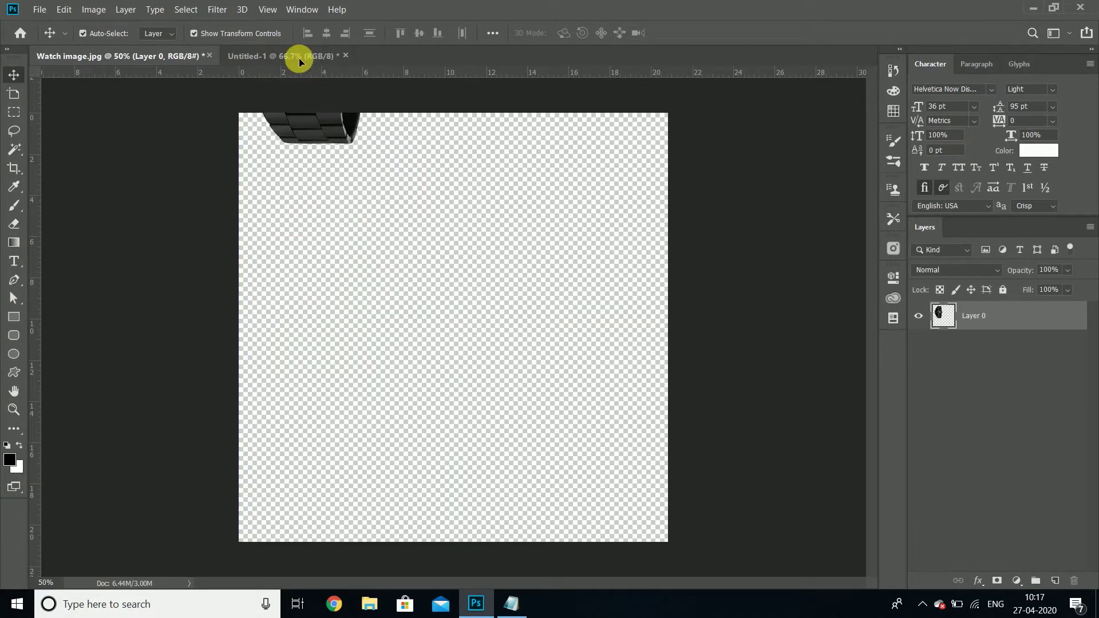
drag(300, 61, 469, 349)
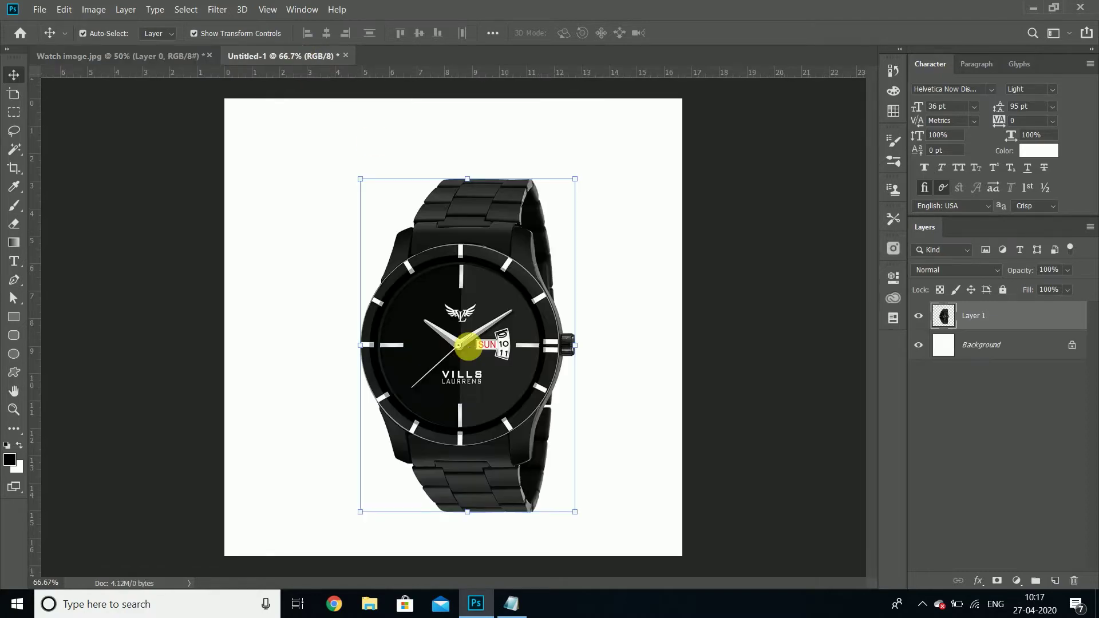
right_click(973, 315)
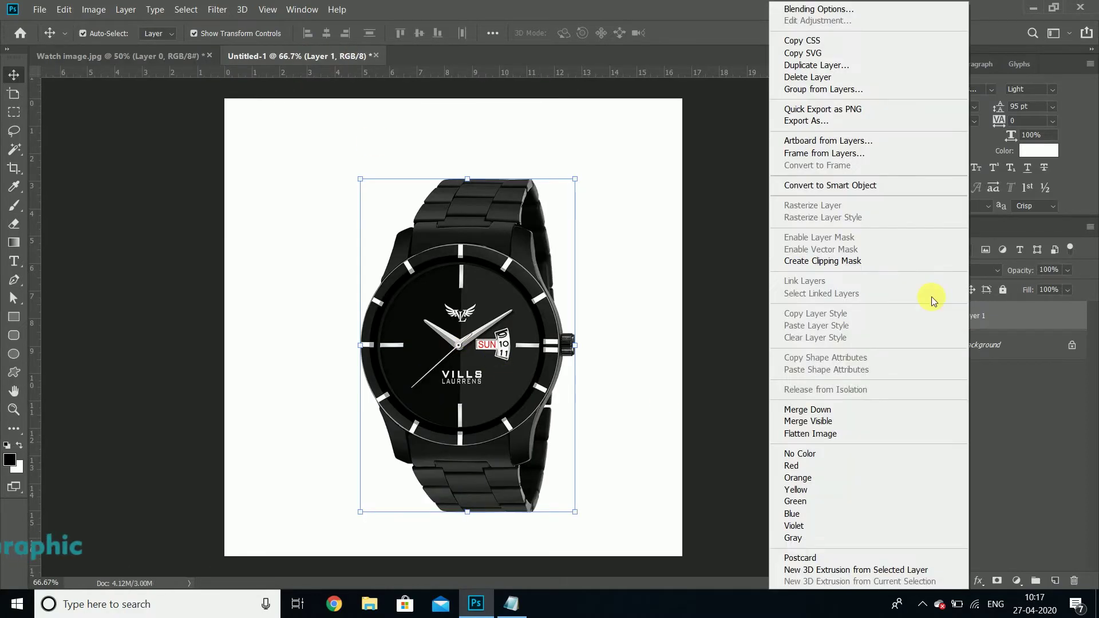
click(834, 185)
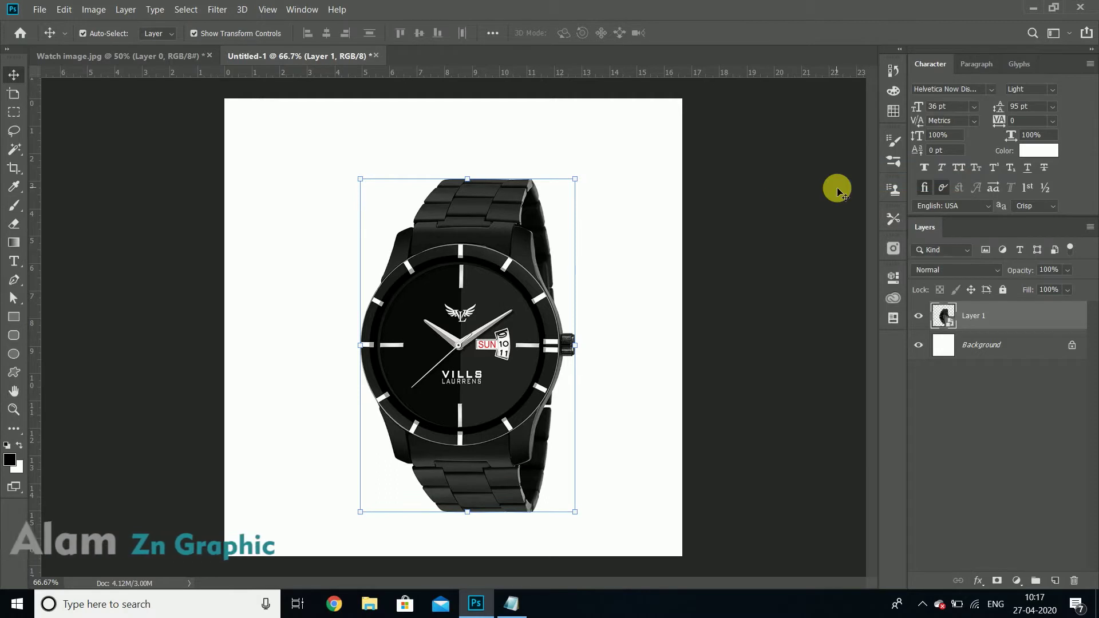
mouse_move(572, 177)
mouse_down()
mouse_move(527, 253)
mouse_move(530, 240)
mouse_up()
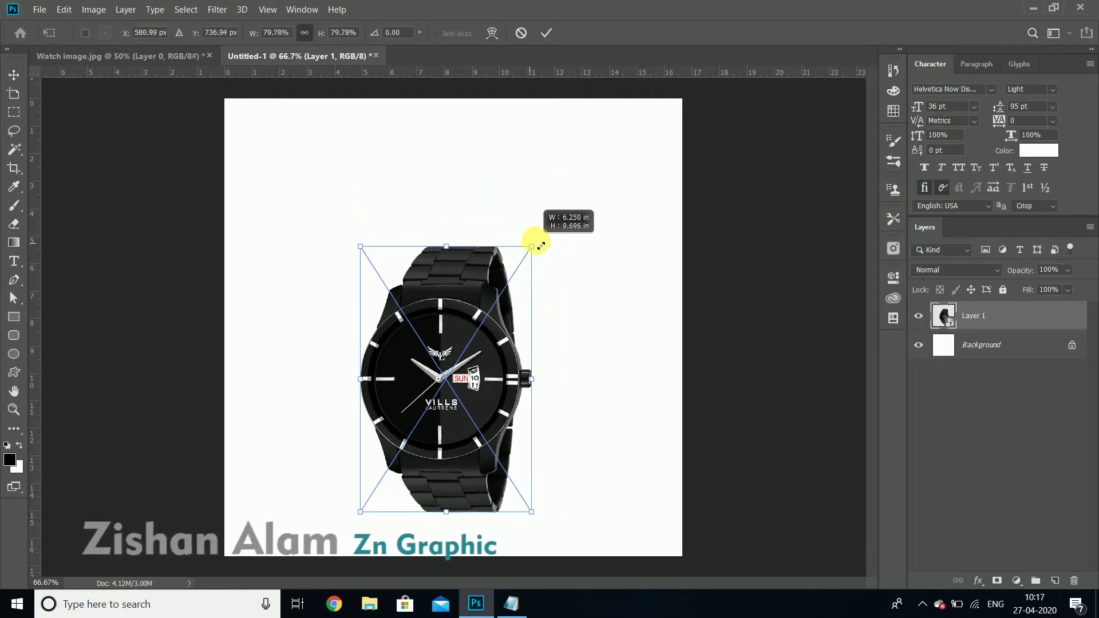
Scale the watch to about 82%, rotate it 19° clockwise and move it right of centre.
mouse_move(479, 264)
mouse_down()
mouse_move(527, 270)
mouse_move(531, 255)
mouse_up()
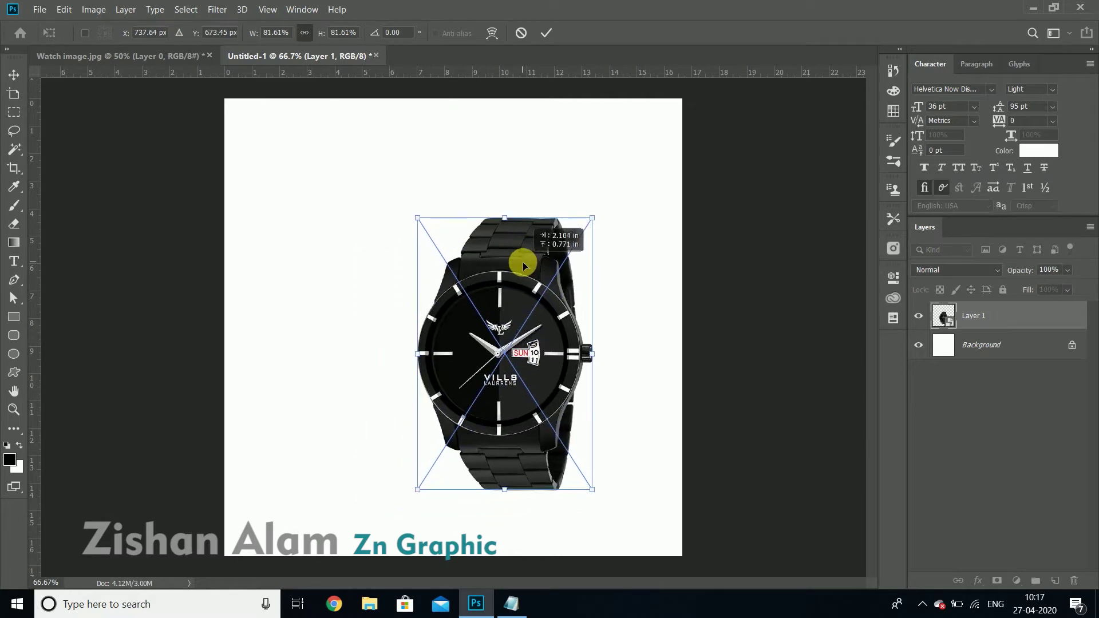
drag(622, 216, 653, 257)
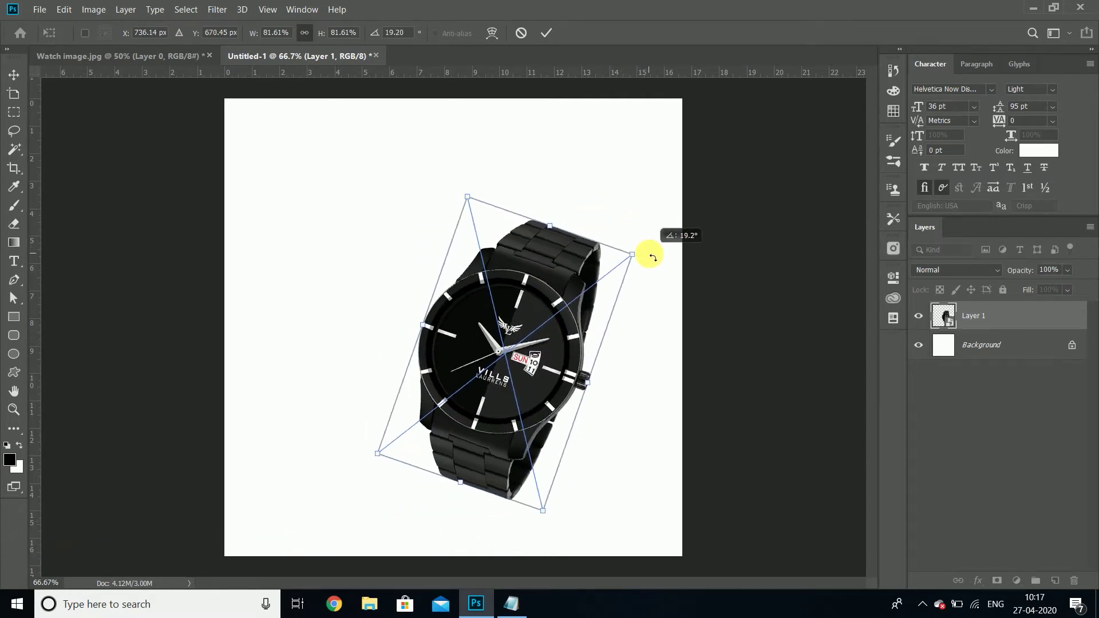
drag(516, 354, 533, 343)
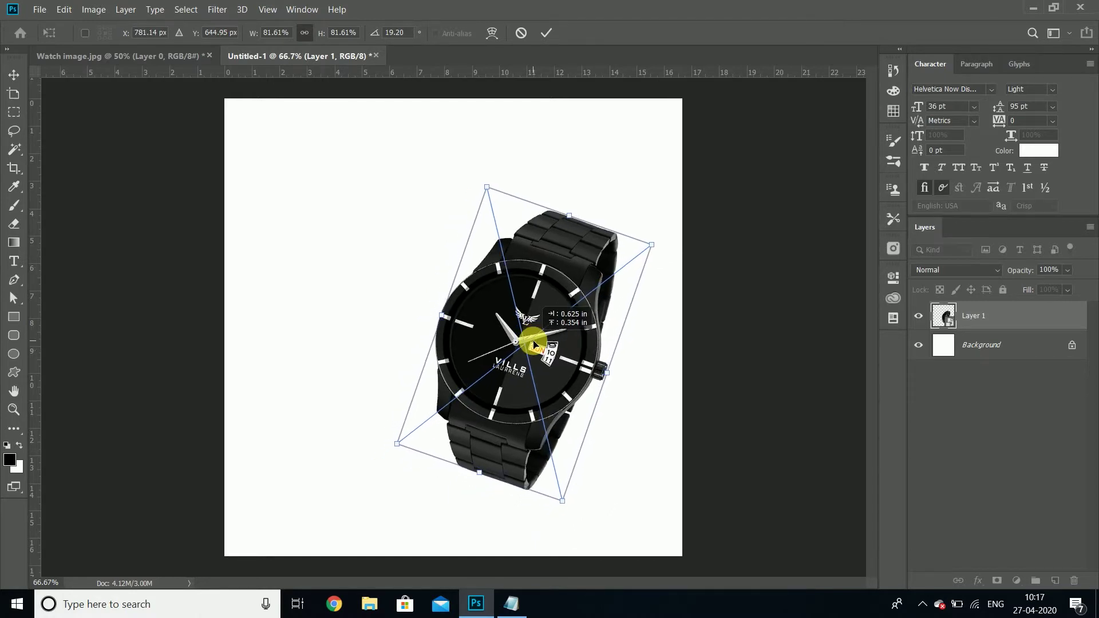
drag(533, 344, 550, 351)
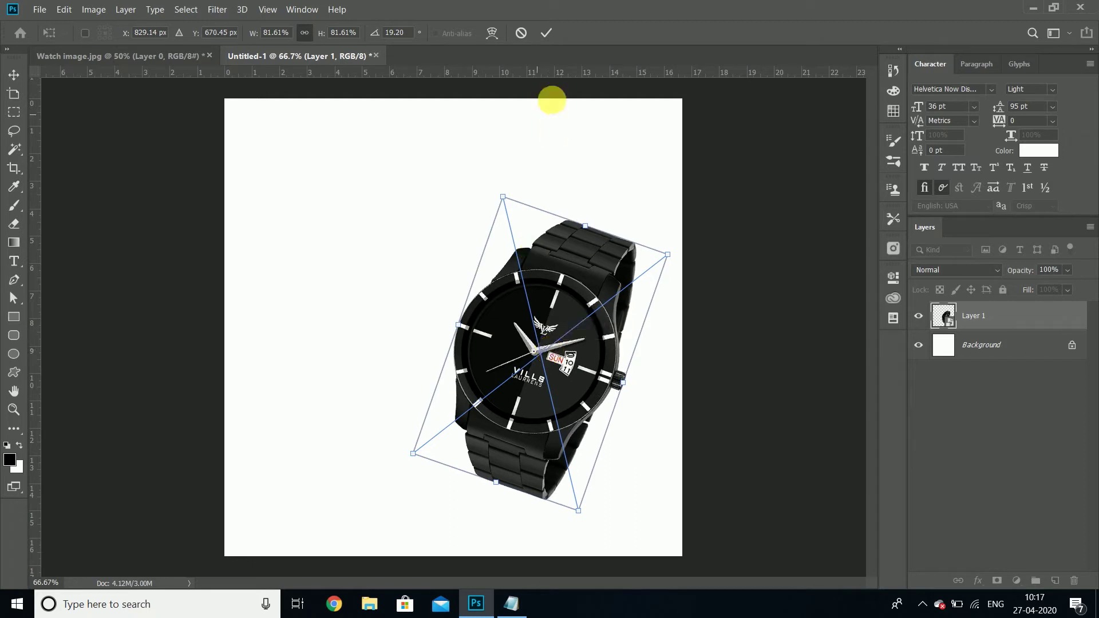
click(553, 31)
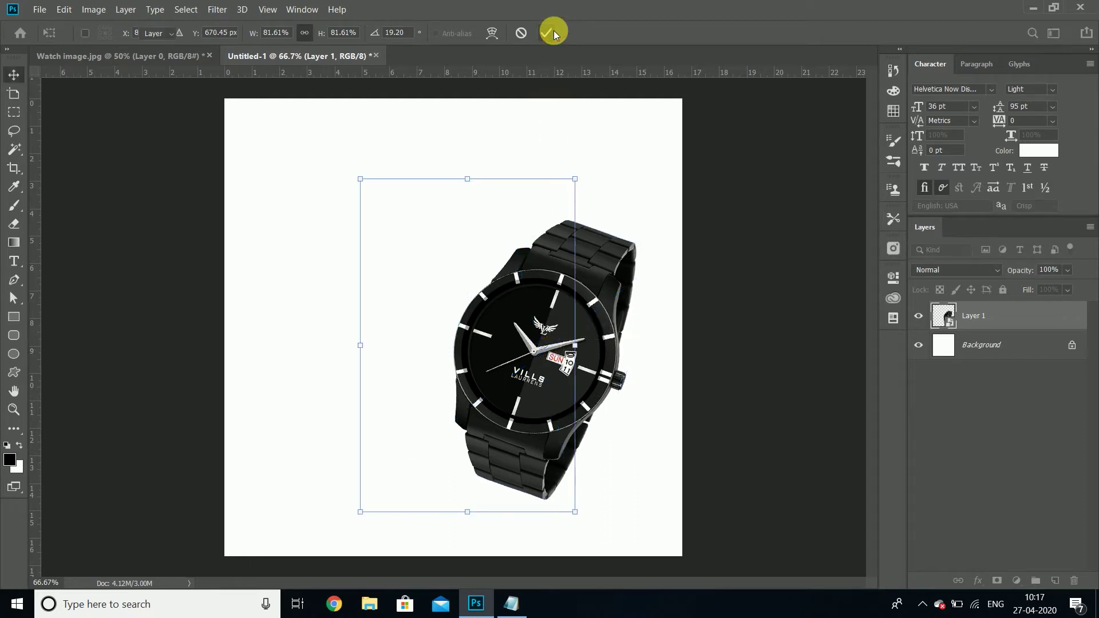
click(1055, 581)
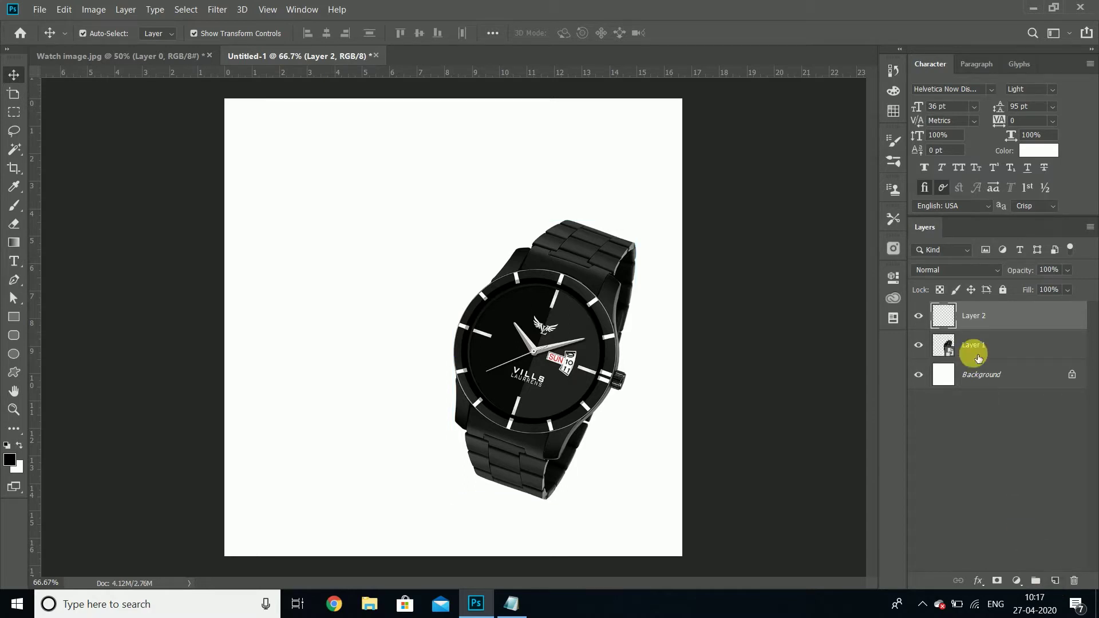
Move Layer 2 below the watch and paint a 600-size soft black dab left of it.
drag(994, 315, 993, 350)
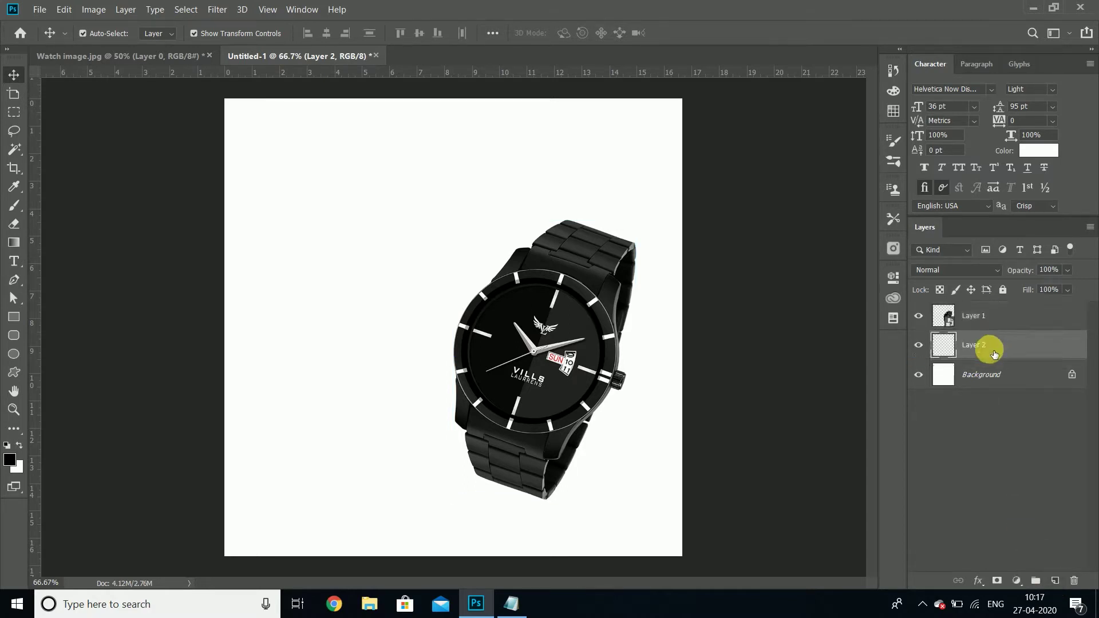
click(13, 205)
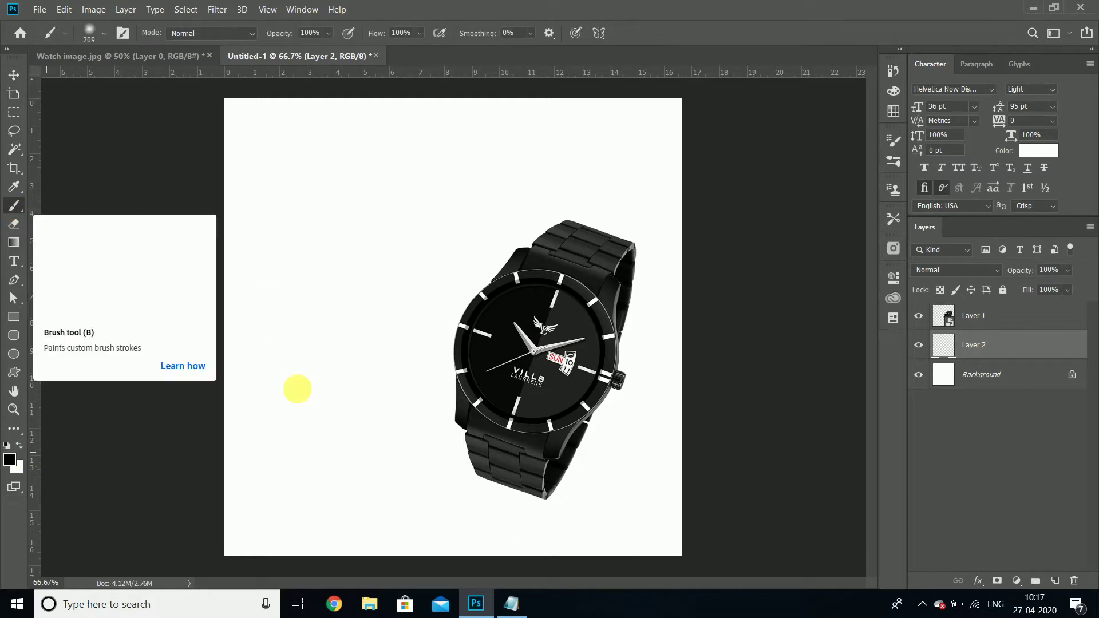
key(bracketright)
key(bracketright)
key(bracketright)
key(bracketright)
key(bracketright)
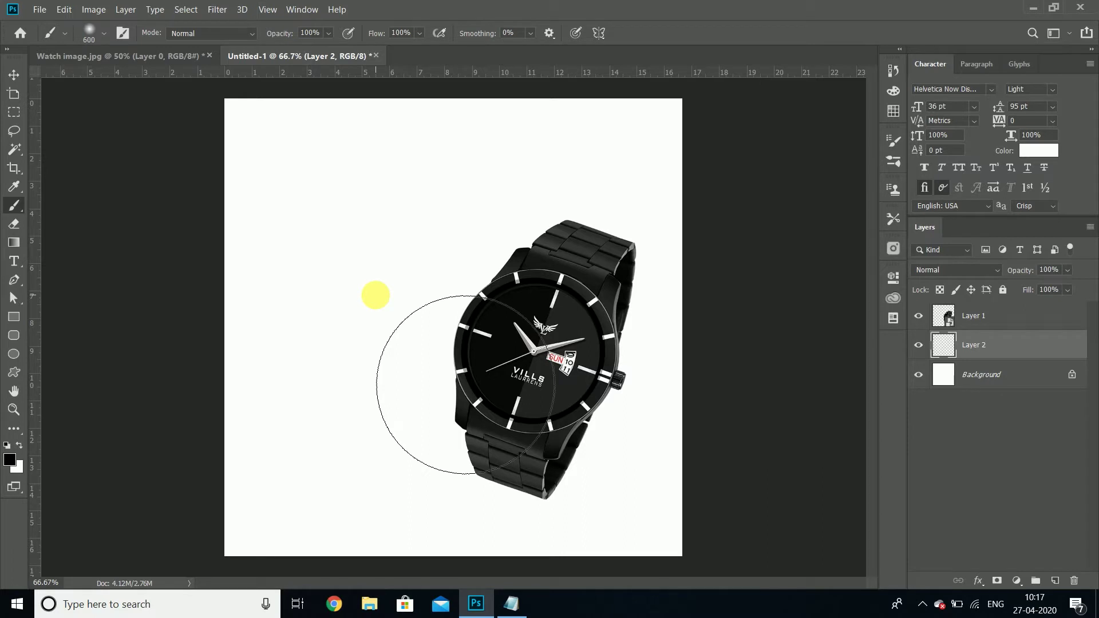
click(375, 295)
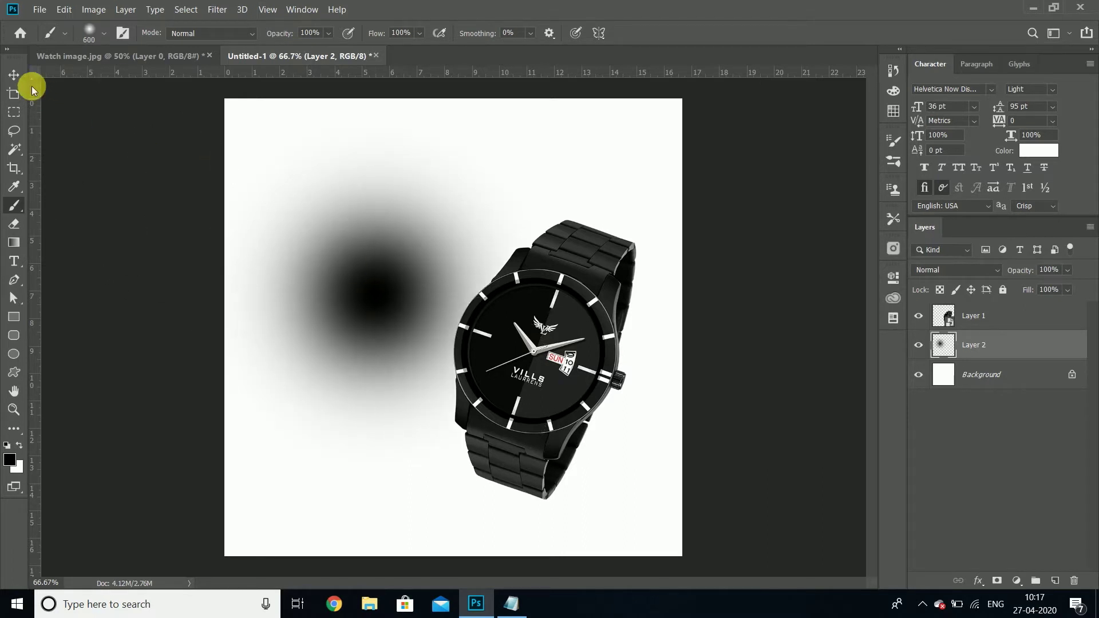
click(14, 75)
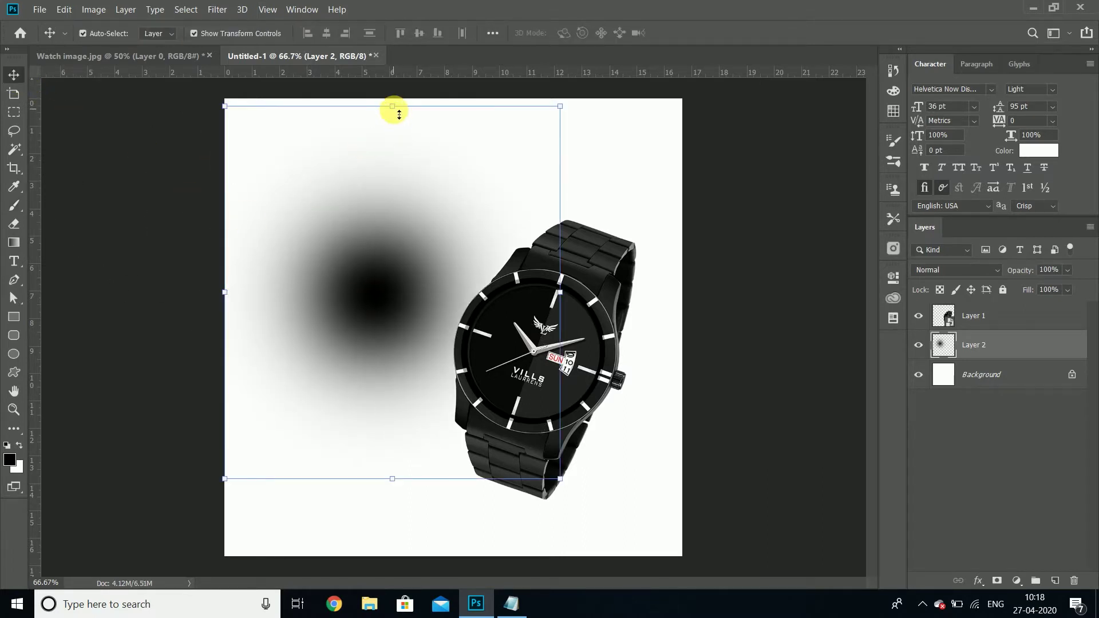
Squash the black dab into a flat ellipse and skew it under the watch strap.
drag(399, 115, 381, 428)
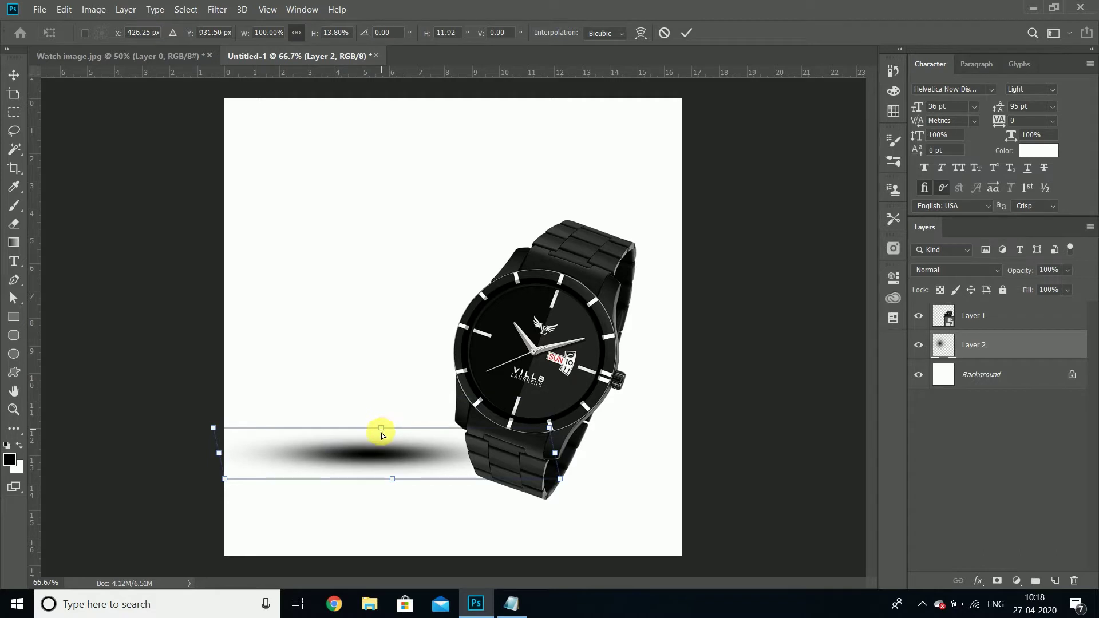
drag(417, 488, 534, 514)
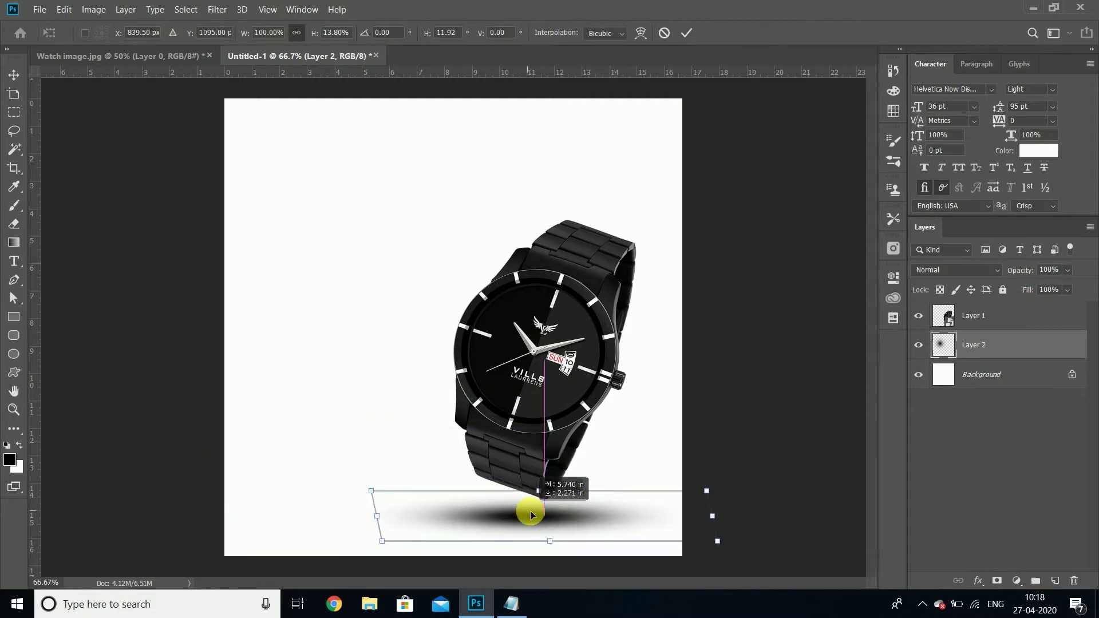
mouse_move(383, 516)
mouse_down()
mouse_move(421, 525)
mouse_move(465, 513)
mouse_up()
drag(722, 515, 664, 514)
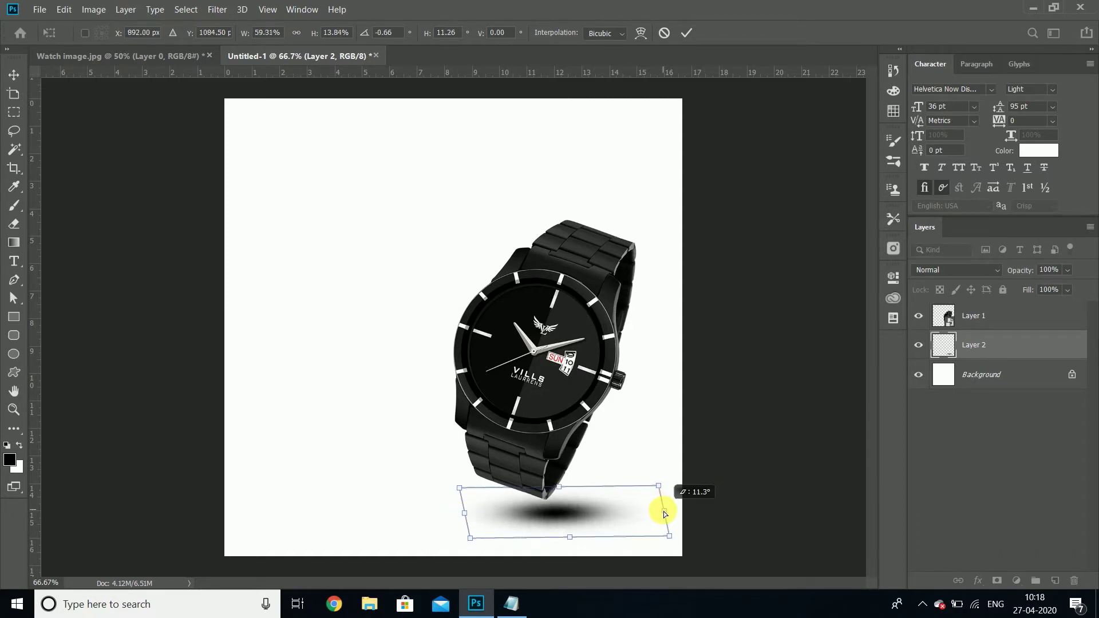
drag(660, 488, 681, 449)
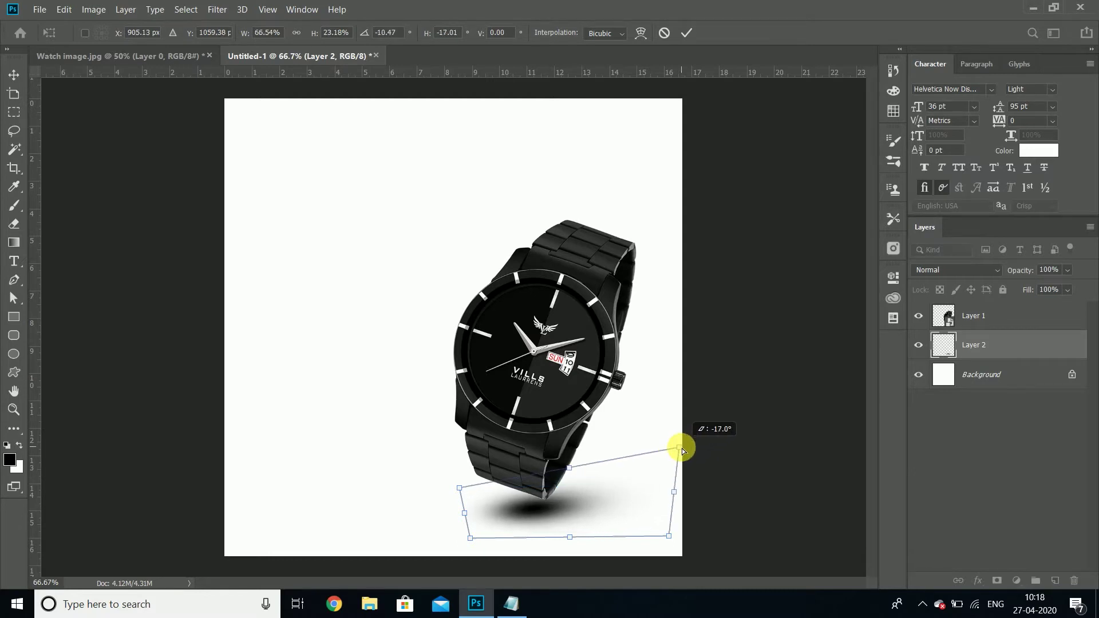
drag(534, 517, 558, 523)
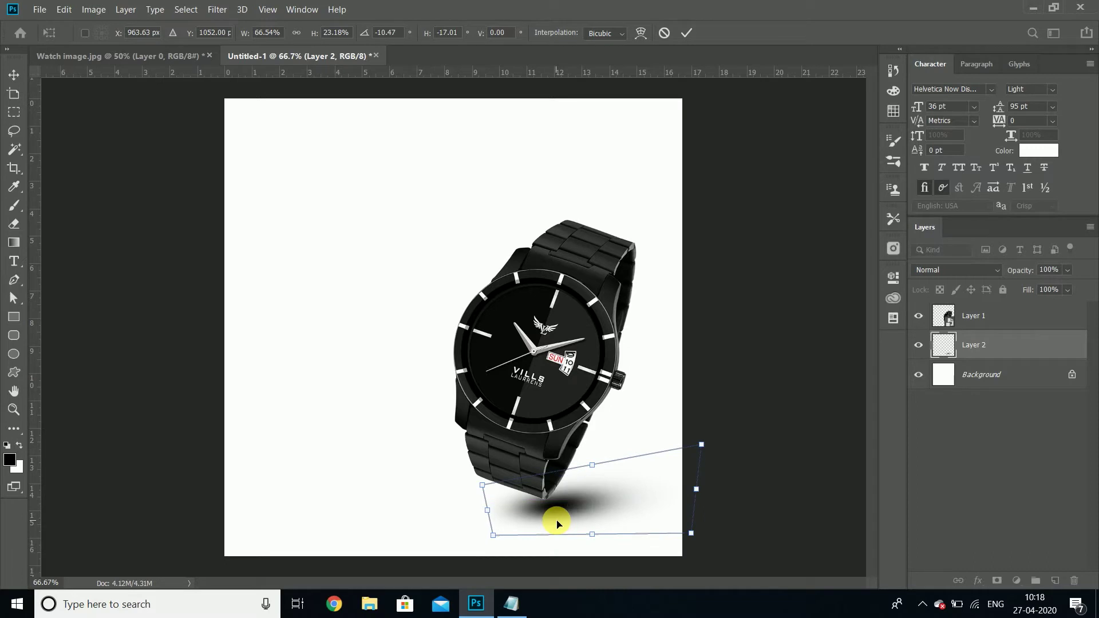
Fine-tune the shadow's shape and position, then lower Layer 2's opacity to about 78%.
mouse_move(486, 491)
mouse_down()
mouse_move(466, 481)
mouse_move(476, 483)
mouse_move(468, 493)
mouse_up()
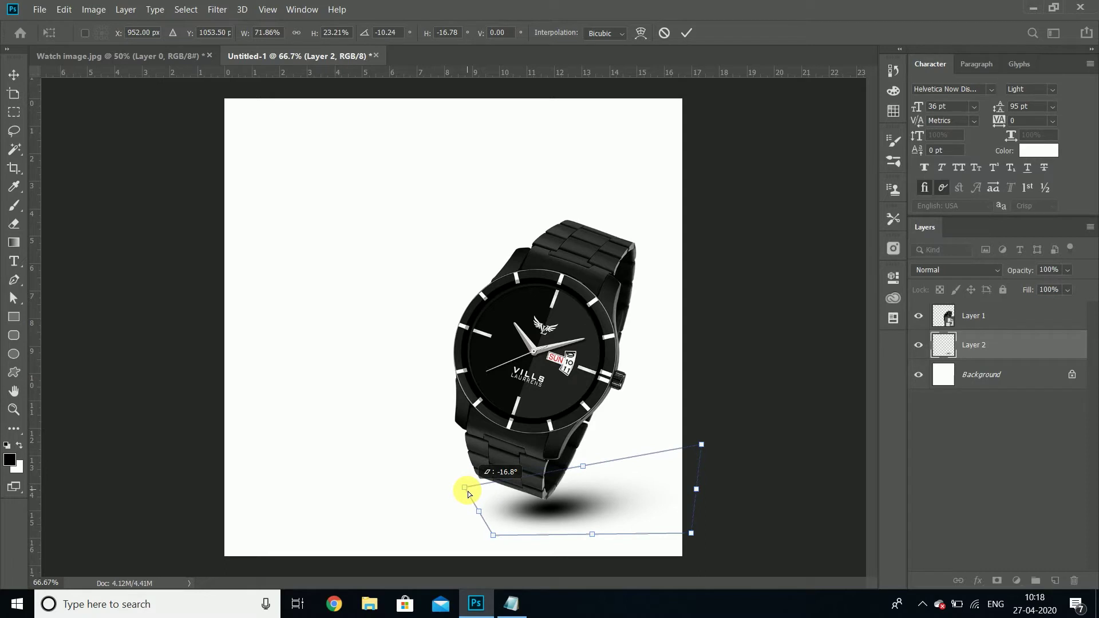
drag(483, 522, 476, 522)
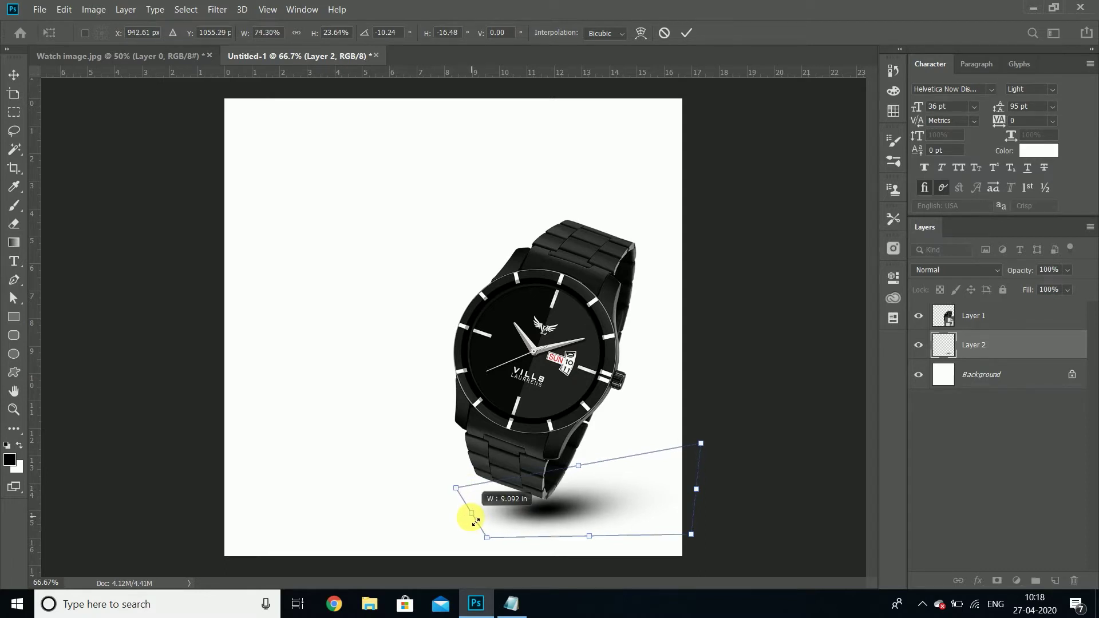
drag(546, 523, 545, 522)
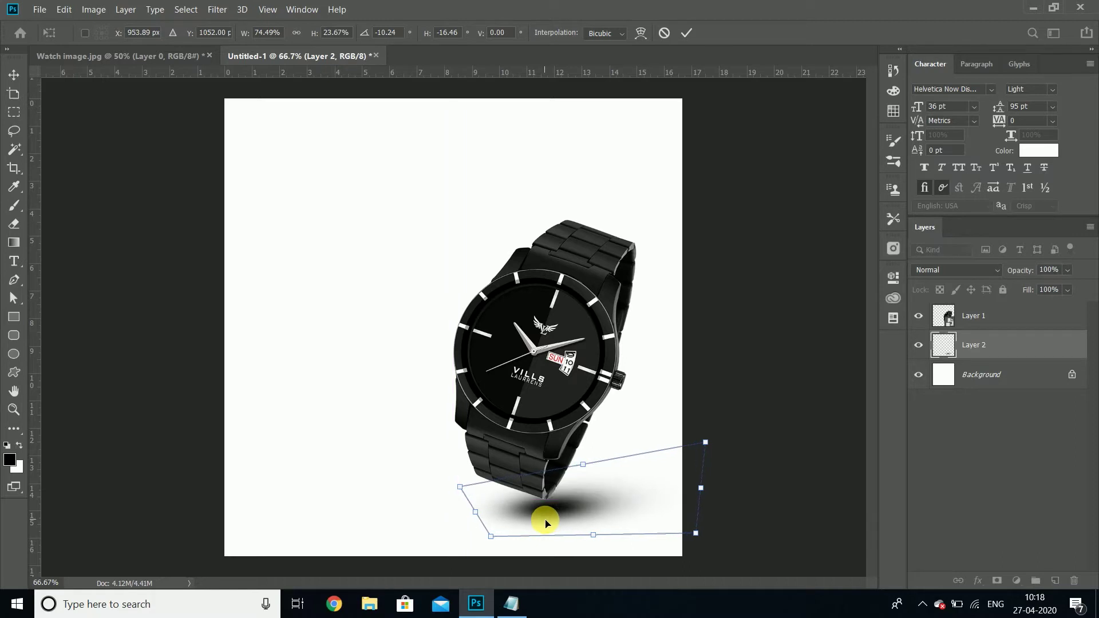
key(Down)
key(Down)
key(Down)
key(Down)
key(Down)
key(Down)
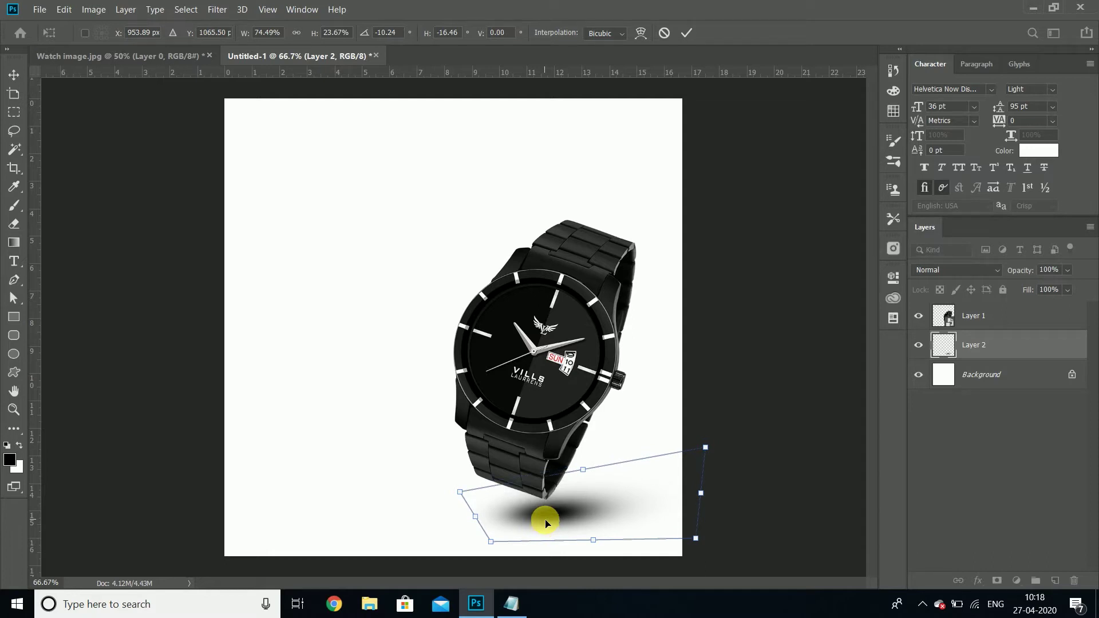
drag(546, 523, 550, 529)
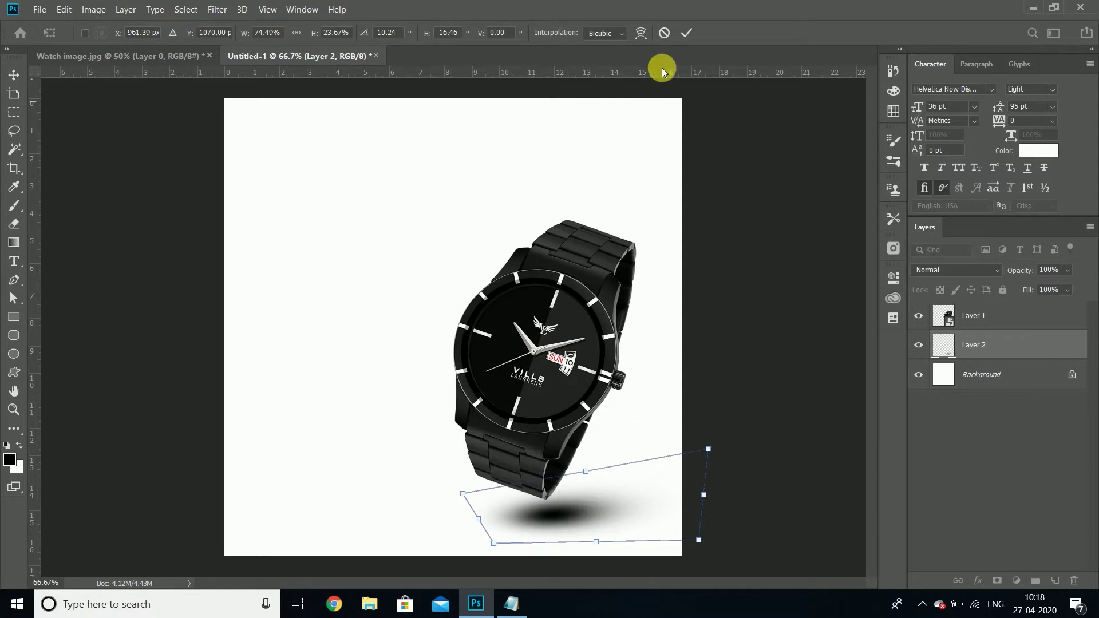
click(689, 39)
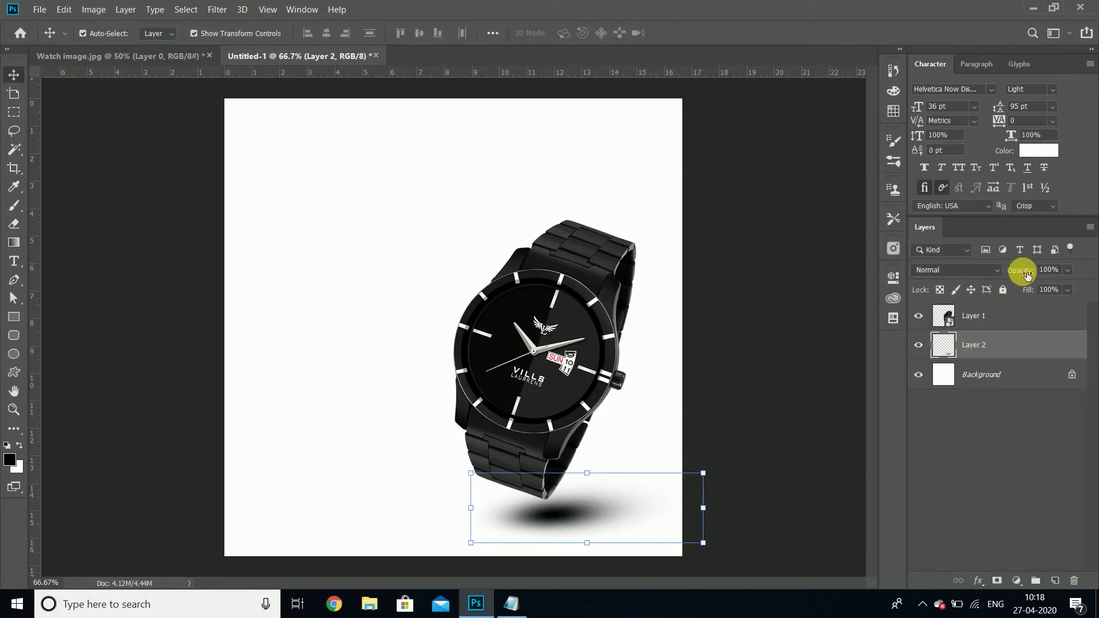
drag(1027, 275, 1011, 277)
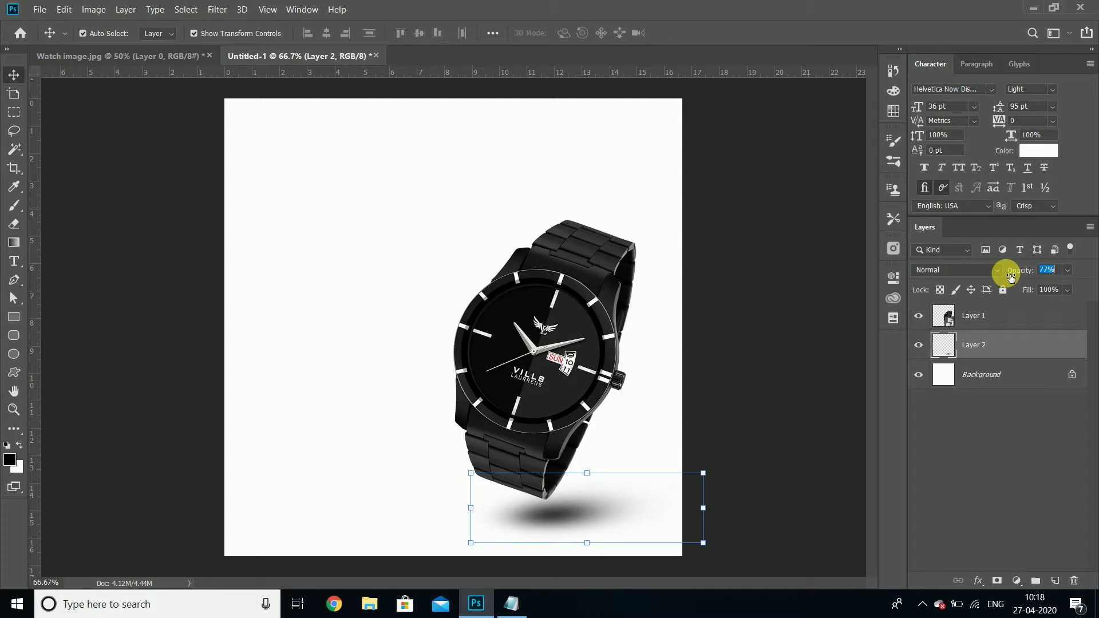
click(797, 337)
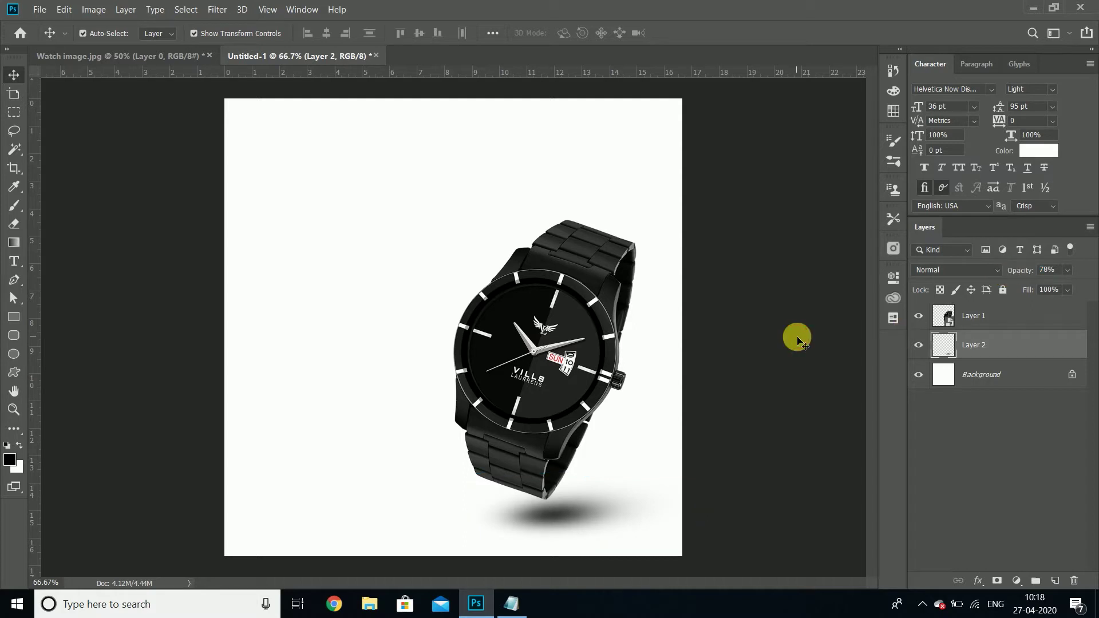
Add a salmon pink (e9a69a) Solid Color fill layer and move it below the watch layers.
click(892, 113)
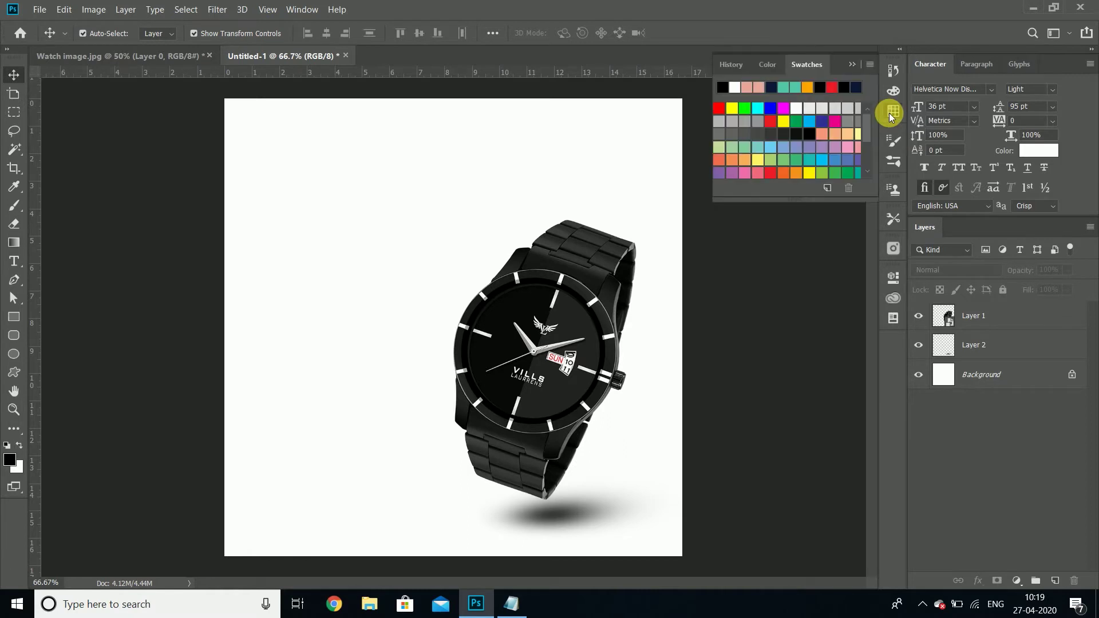
scroll(850, 160, down, 5)
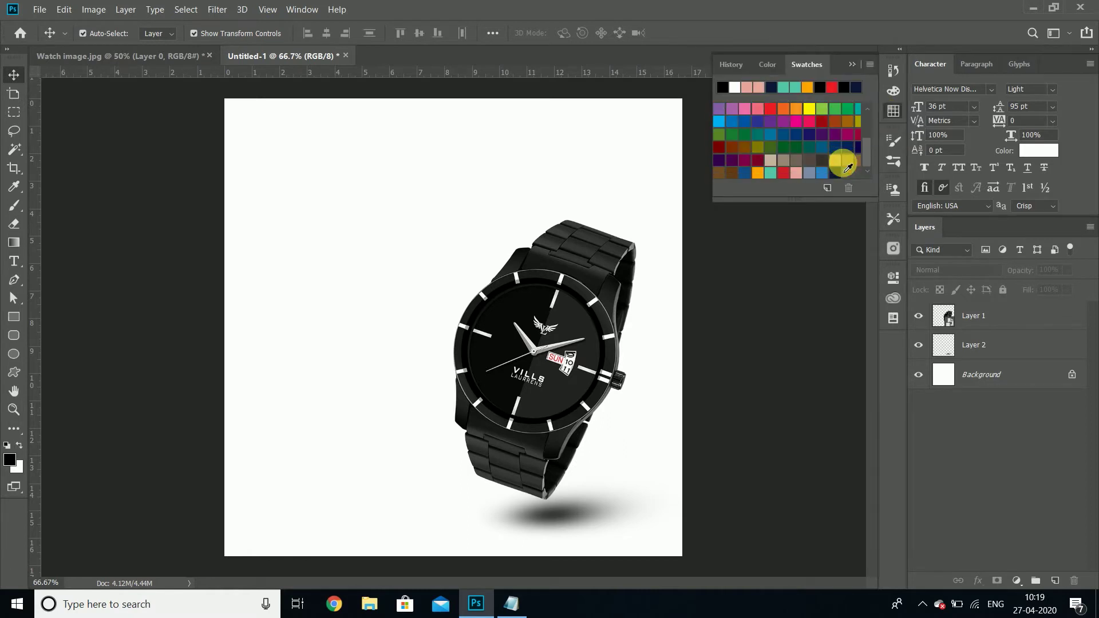
click(797, 174)
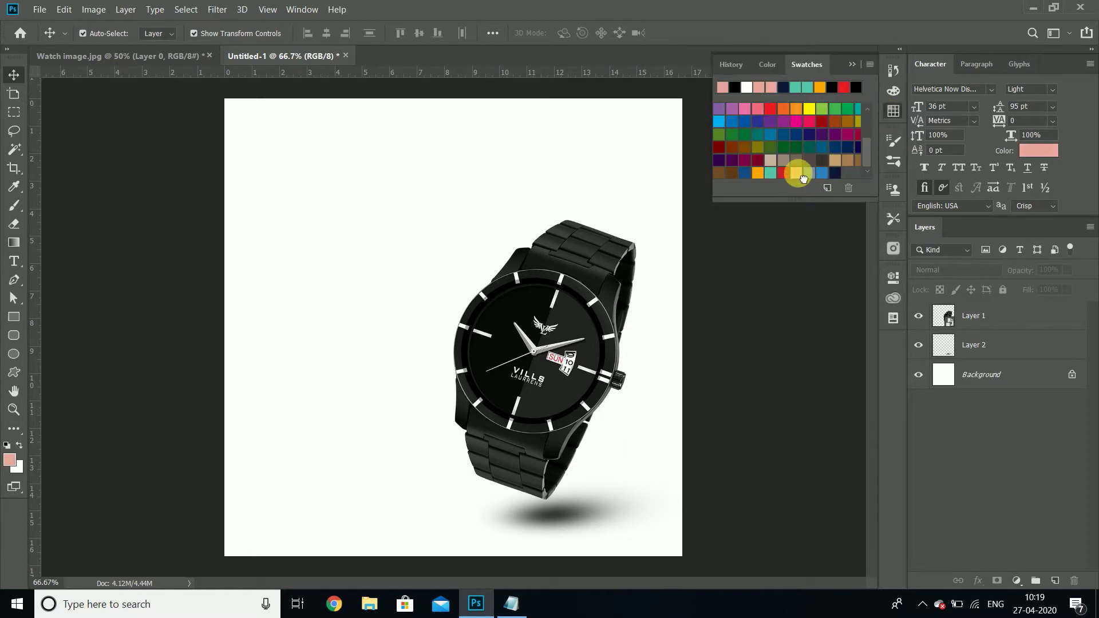
click(852, 66)
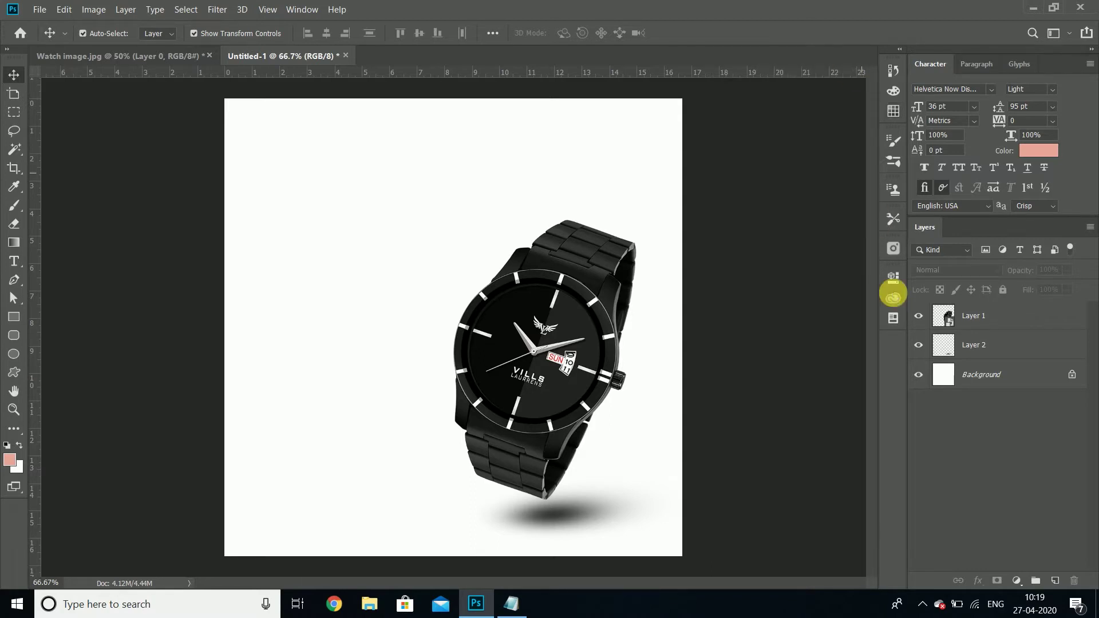
click(1021, 583)
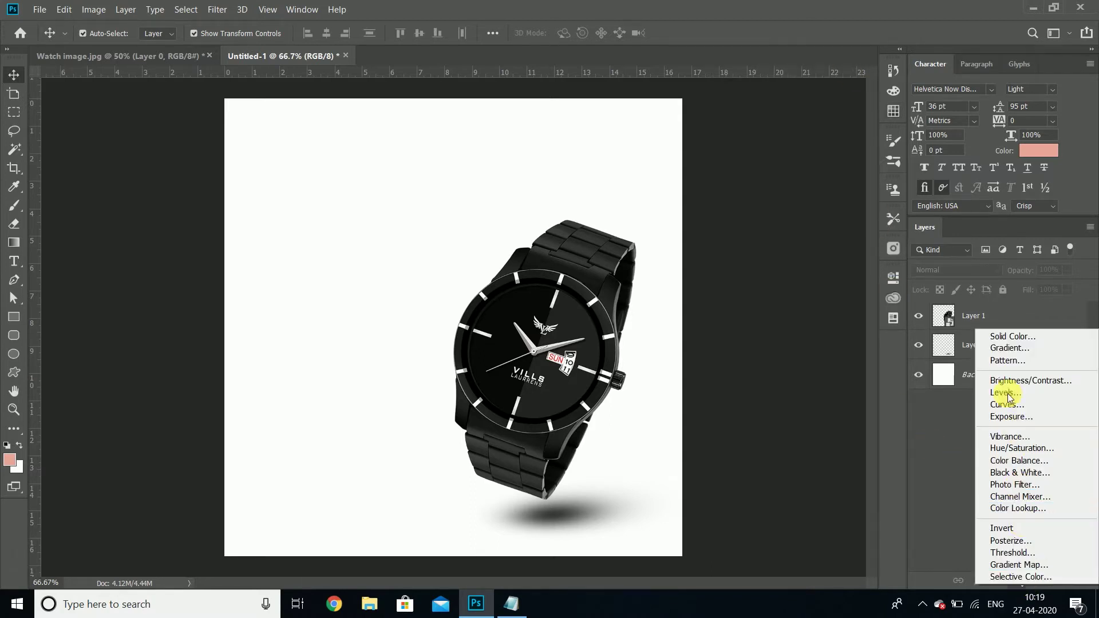
click(998, 336)
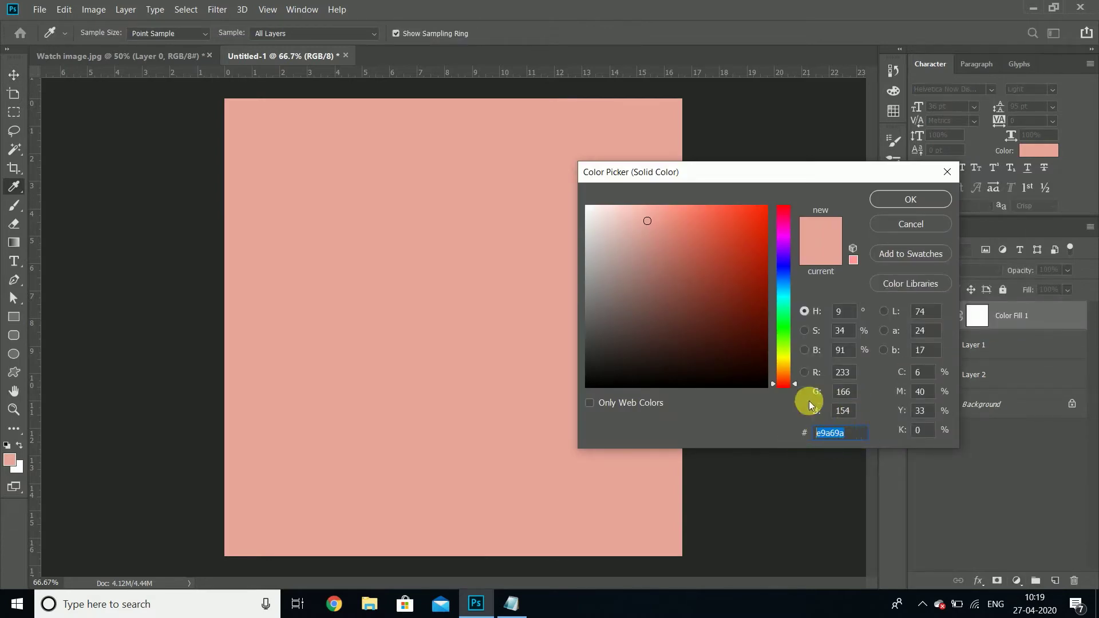
click(885, 201)
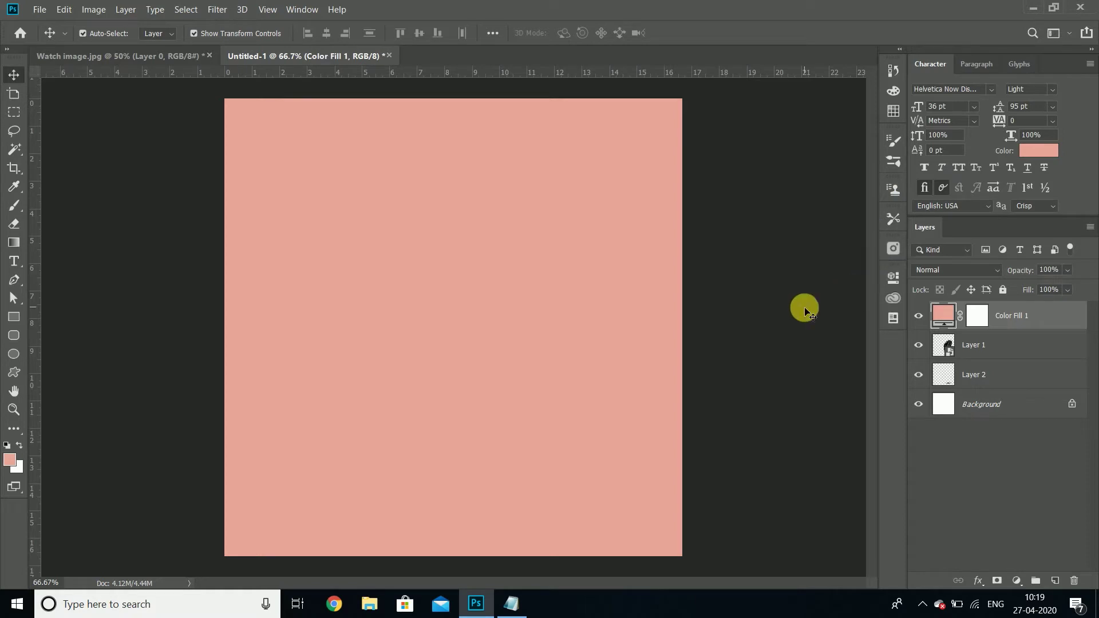
drag(1007, 315, 1010, 385)
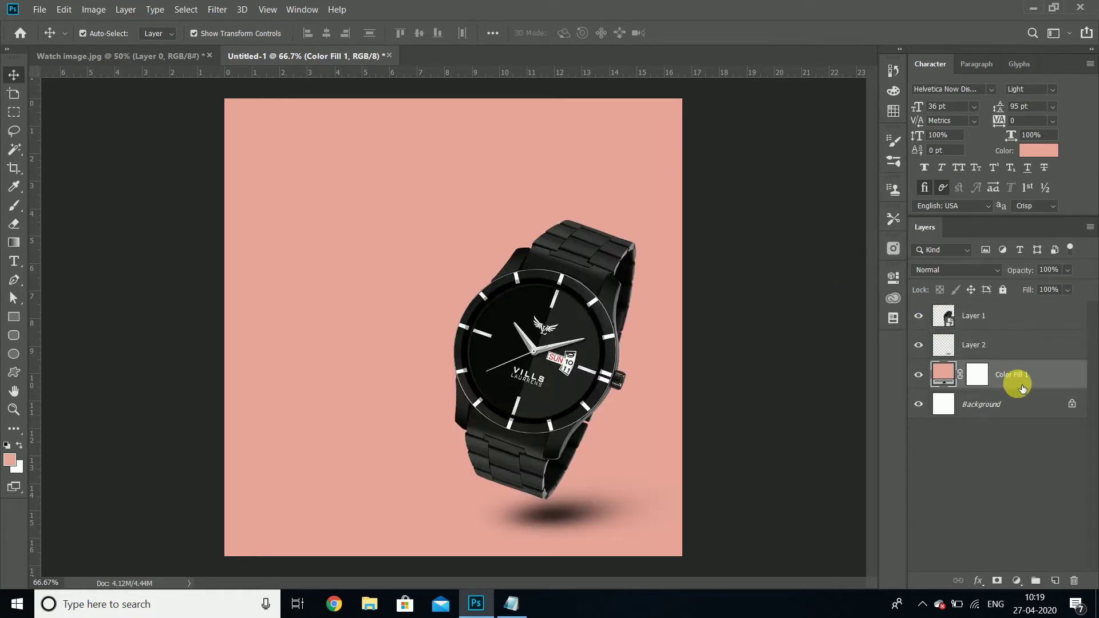
Draw a navy-filled Pen shape rectangle covering the poster's left half.
click(14, 281)
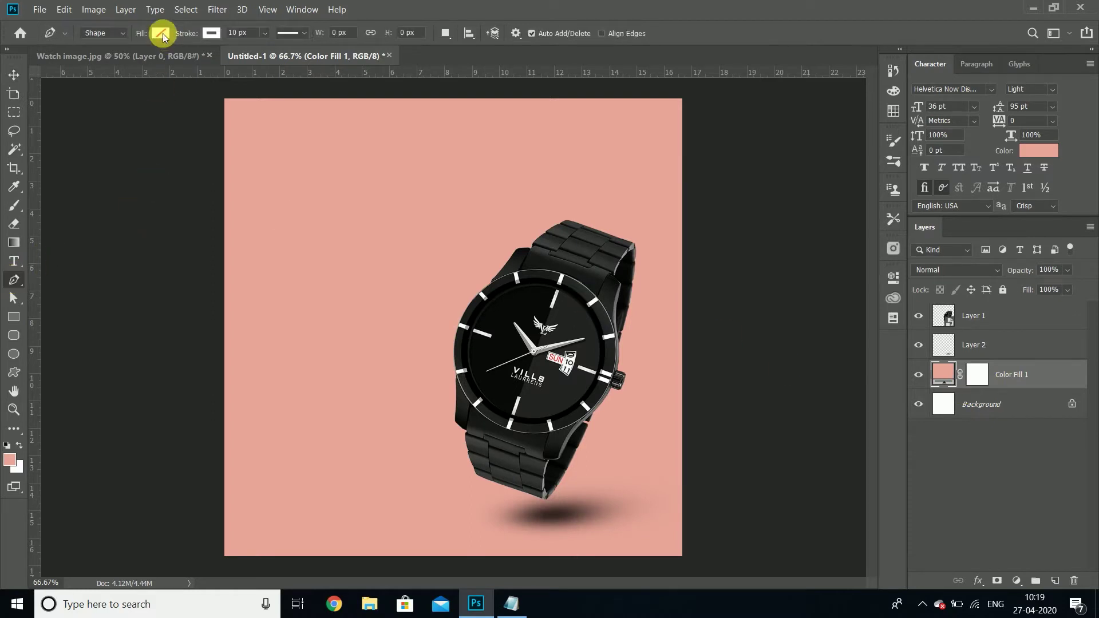
click(160, 33)
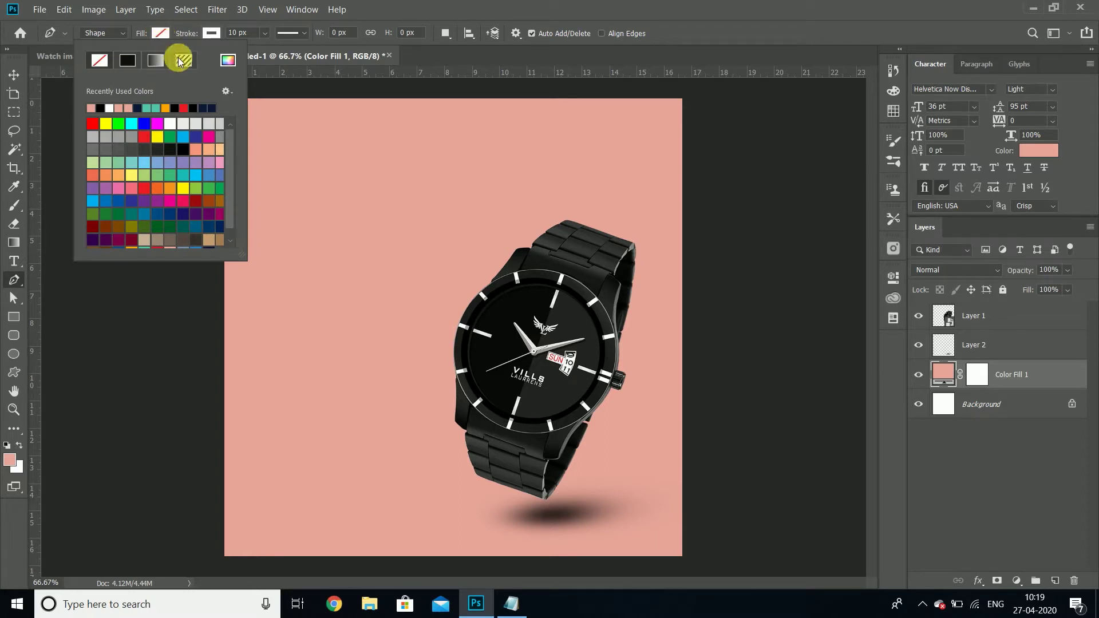
click(216, 111)
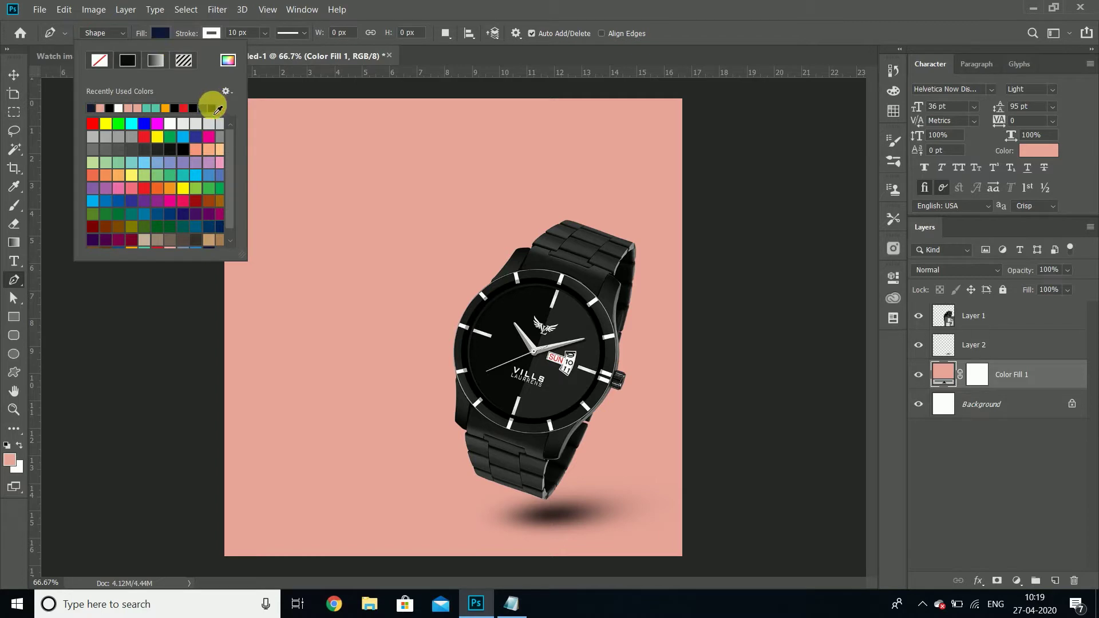
click(166, 32)
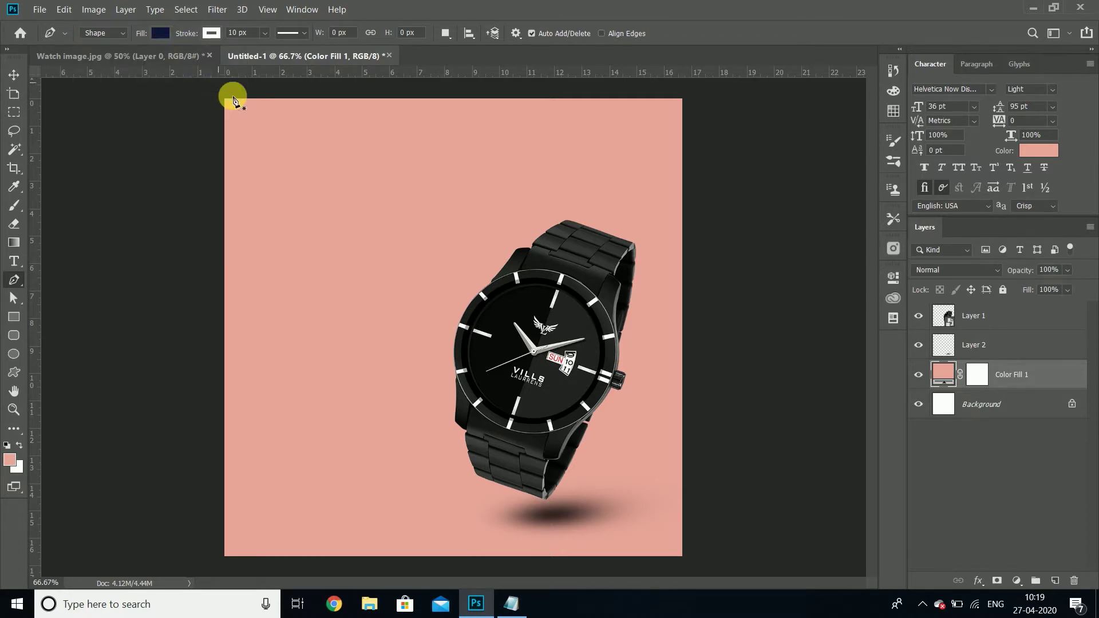
click(455, 99)
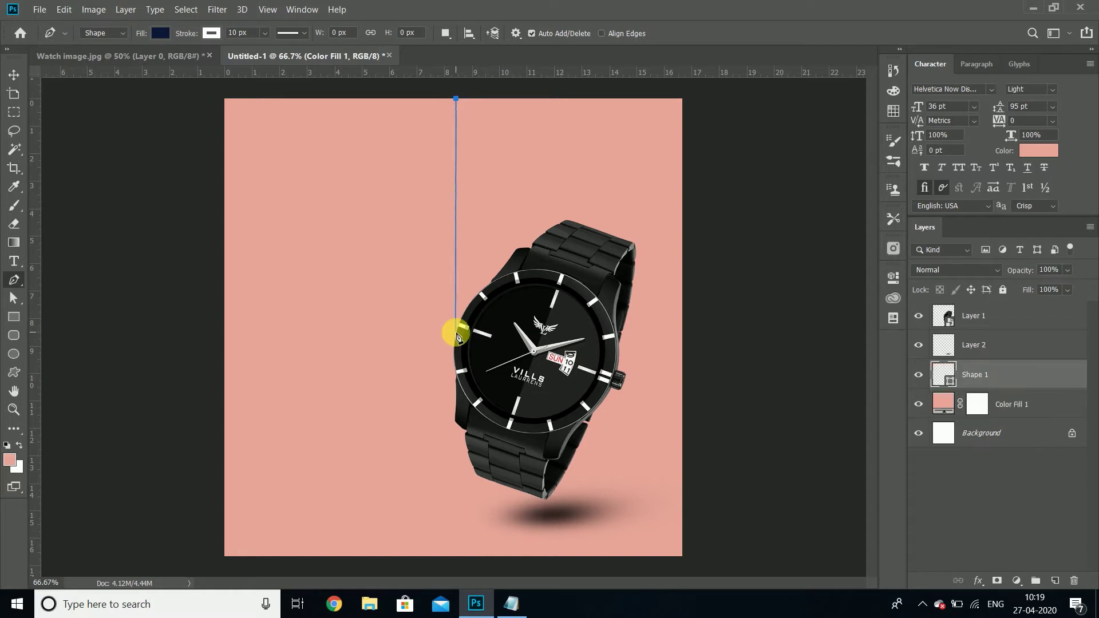
click(455, 556)
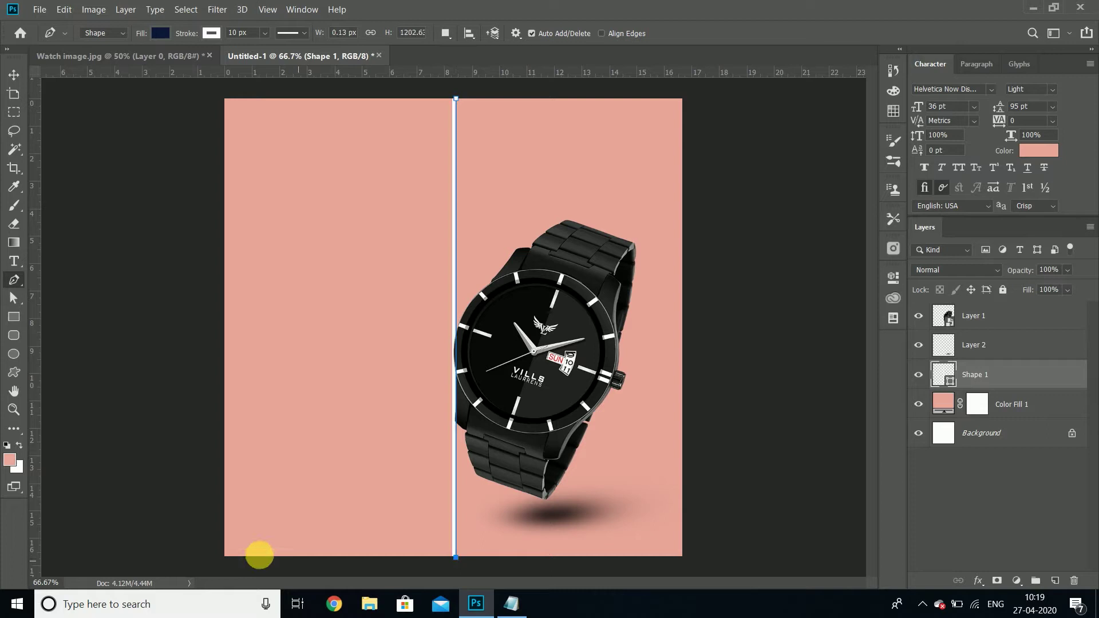
click(226, 558)
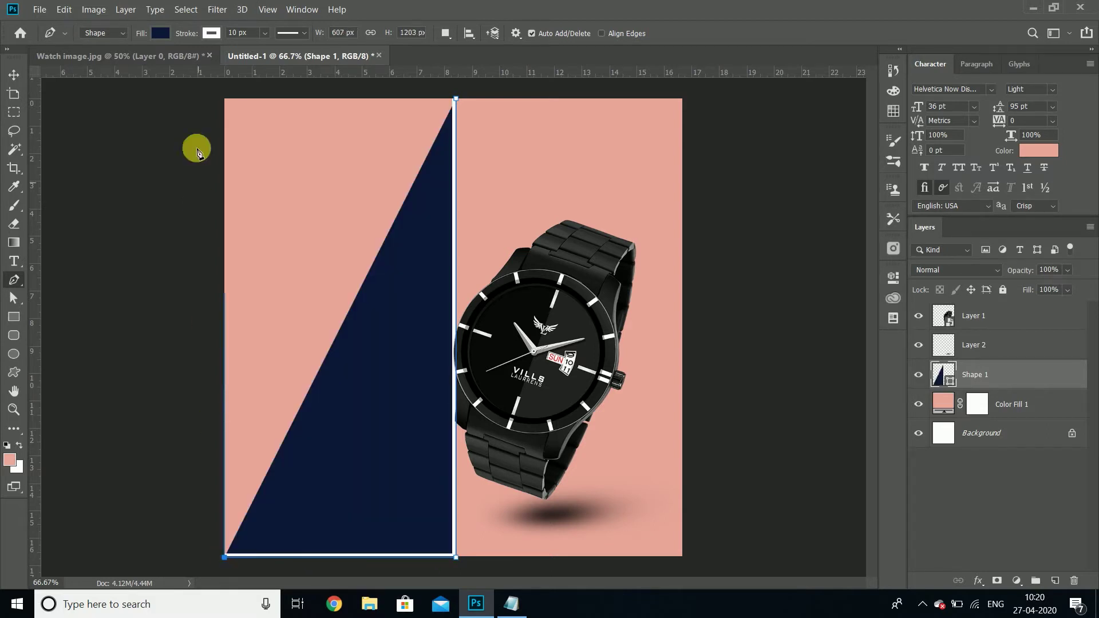
click(226, 98)
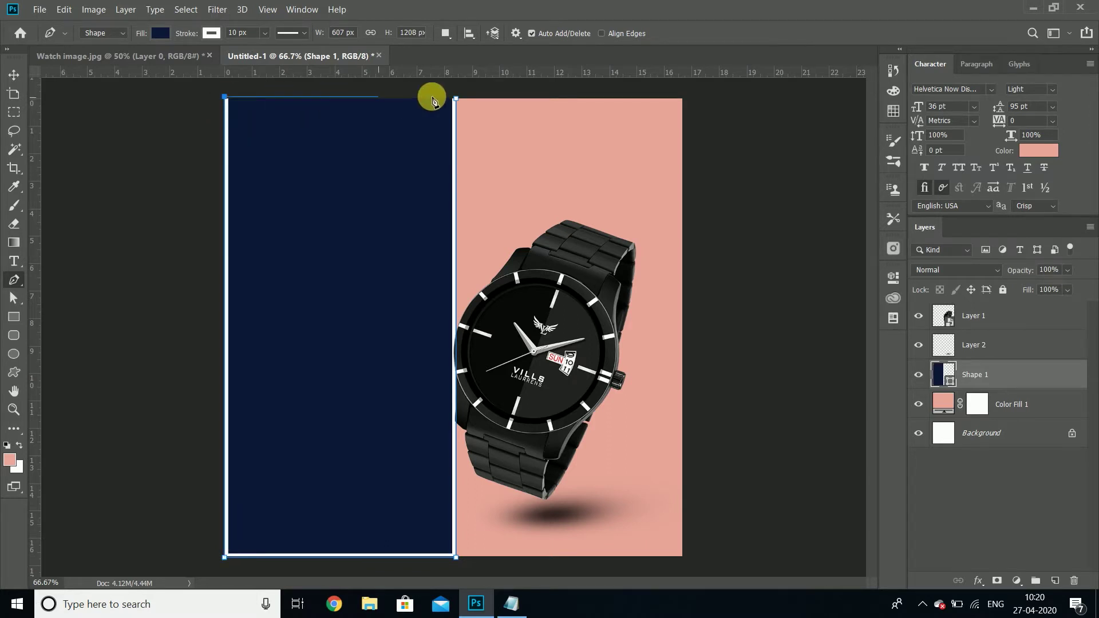
click(456, 100)
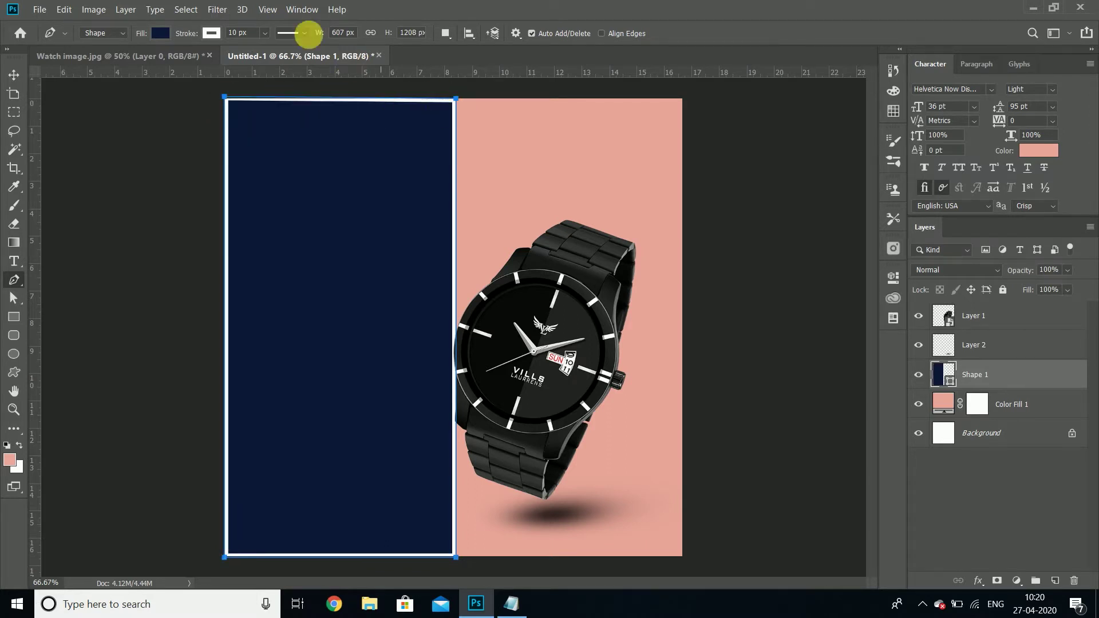
Remove the rectangle's outline and confirm its navy fill colour 0d1838.
click(210, 33)
click(155, 59)
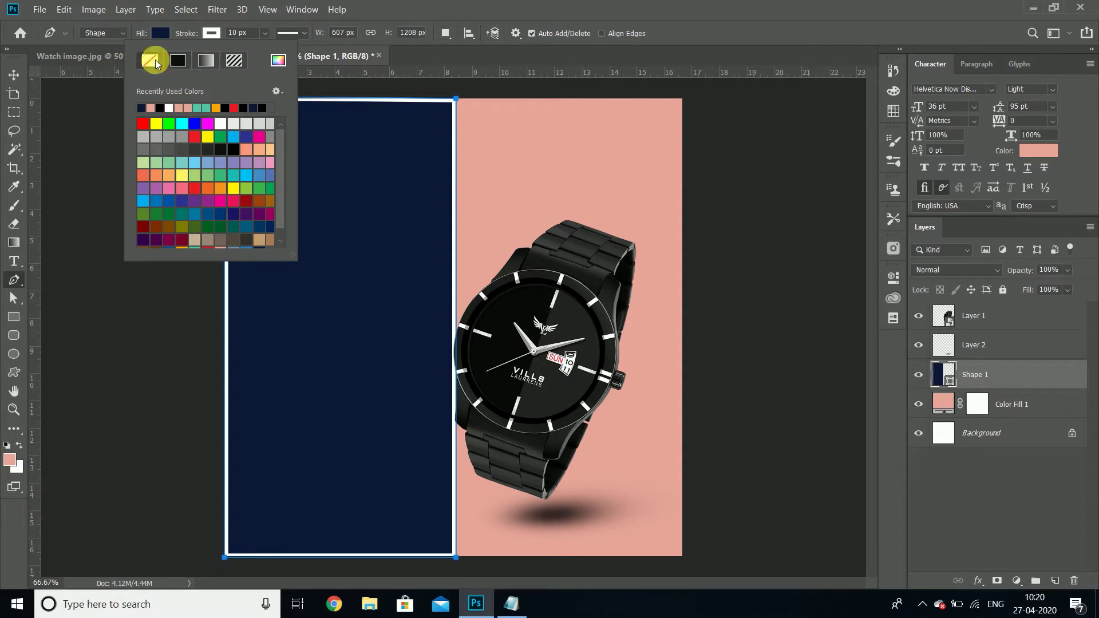
click(22, 74)
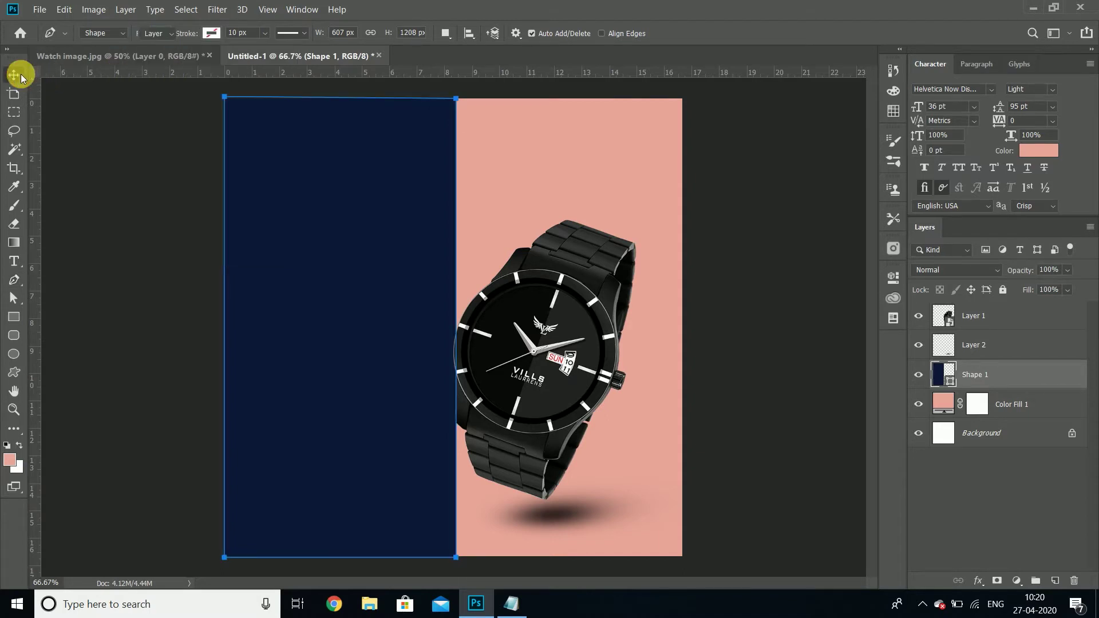
double_click(950, 377)
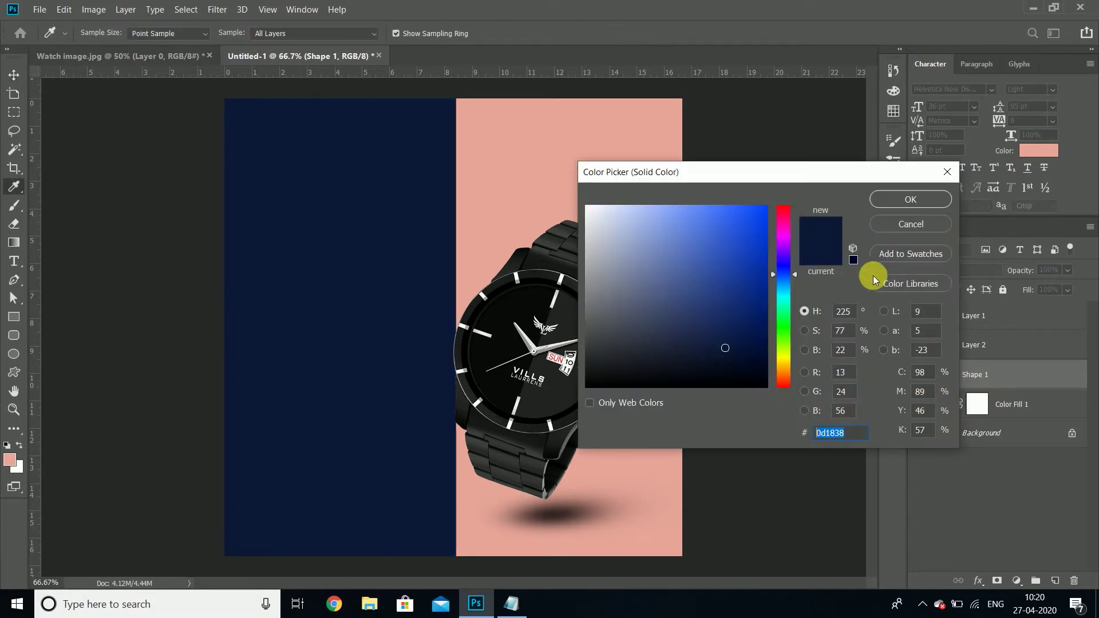
click(882, 201)
key(v)
click(778, 275)
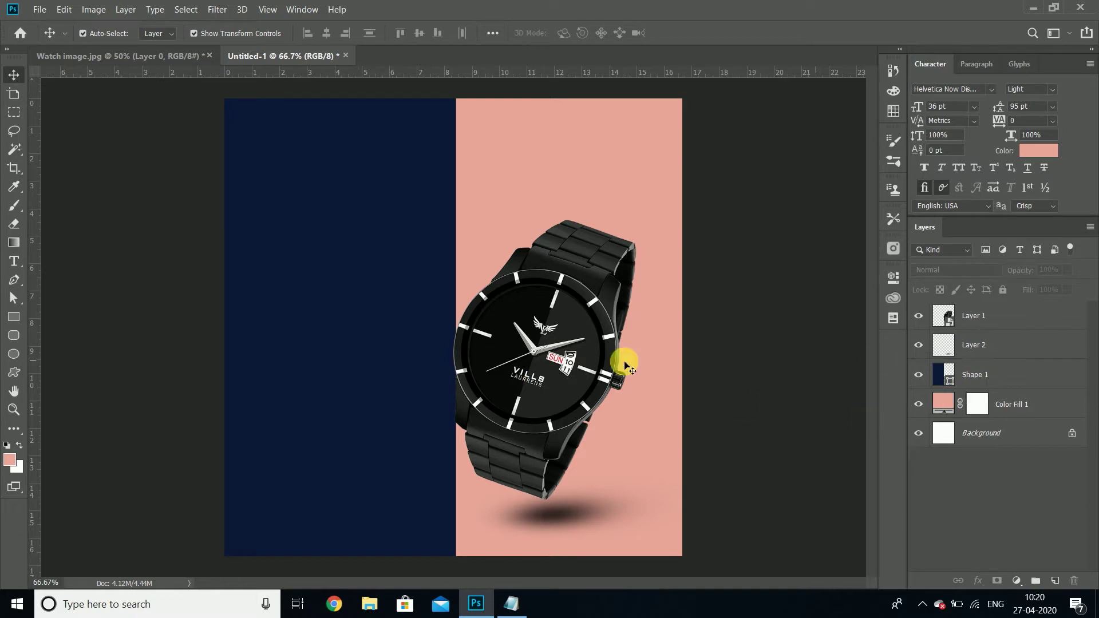
Nudge the watch right and tilt it about 20° clockwise.
drag(529, 329, 532, 327)
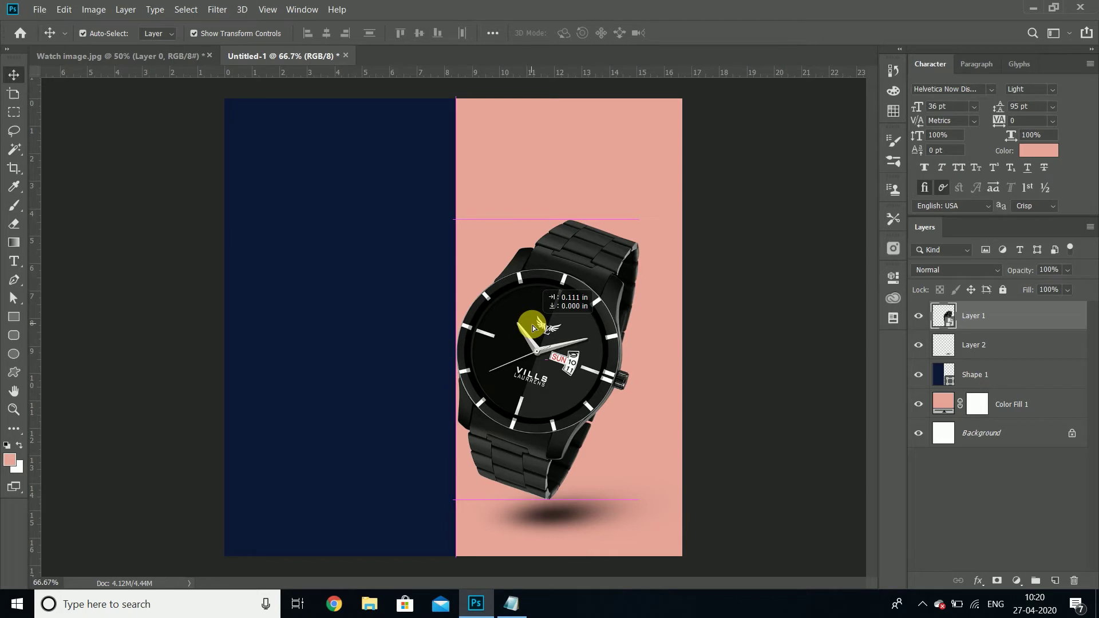
drag(532, 328, 532, 327)
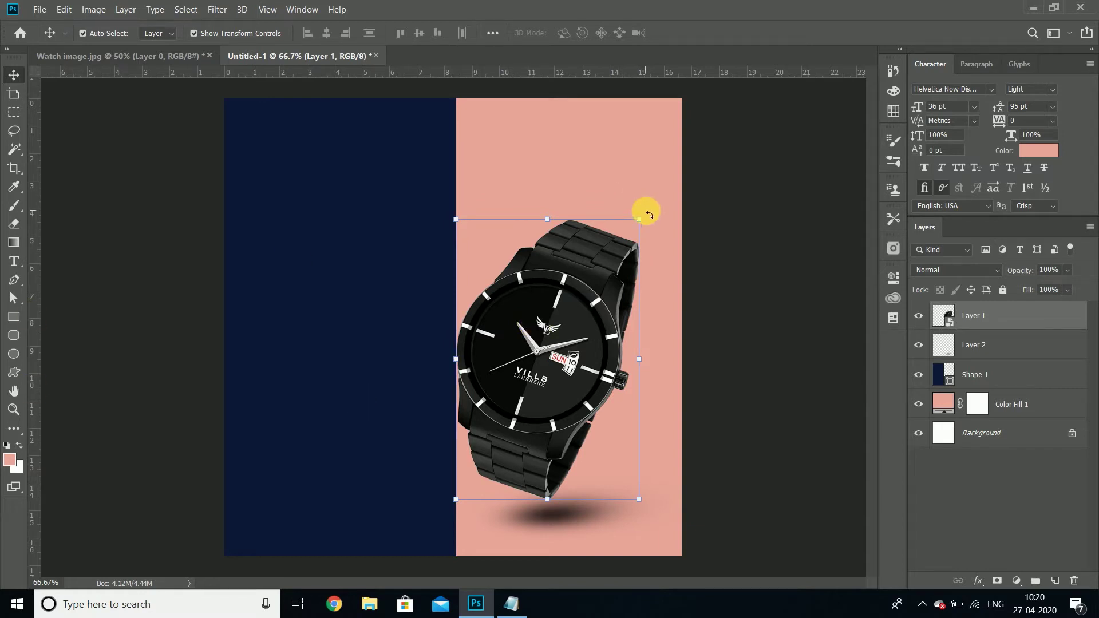
drag(652, 216, 653, 216)
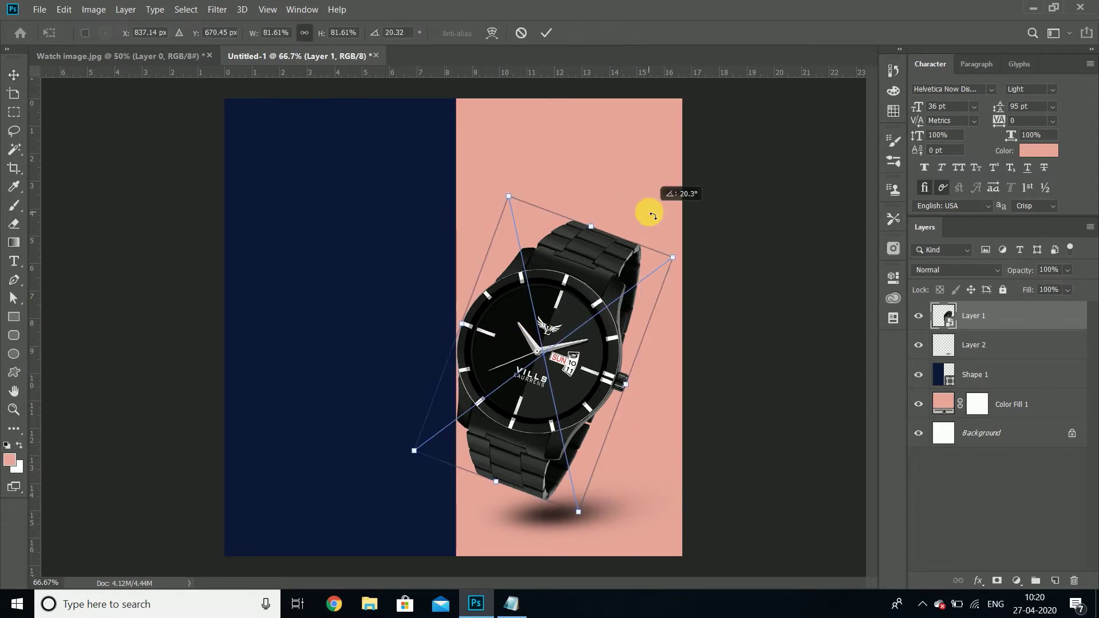
click(547, 33)
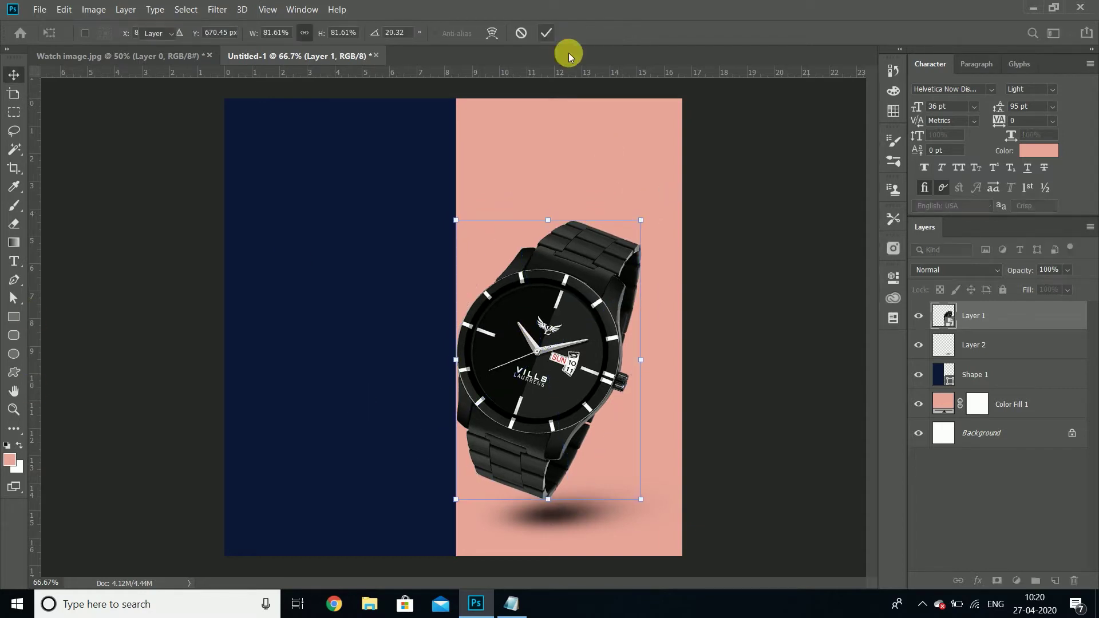
click(188, 285)
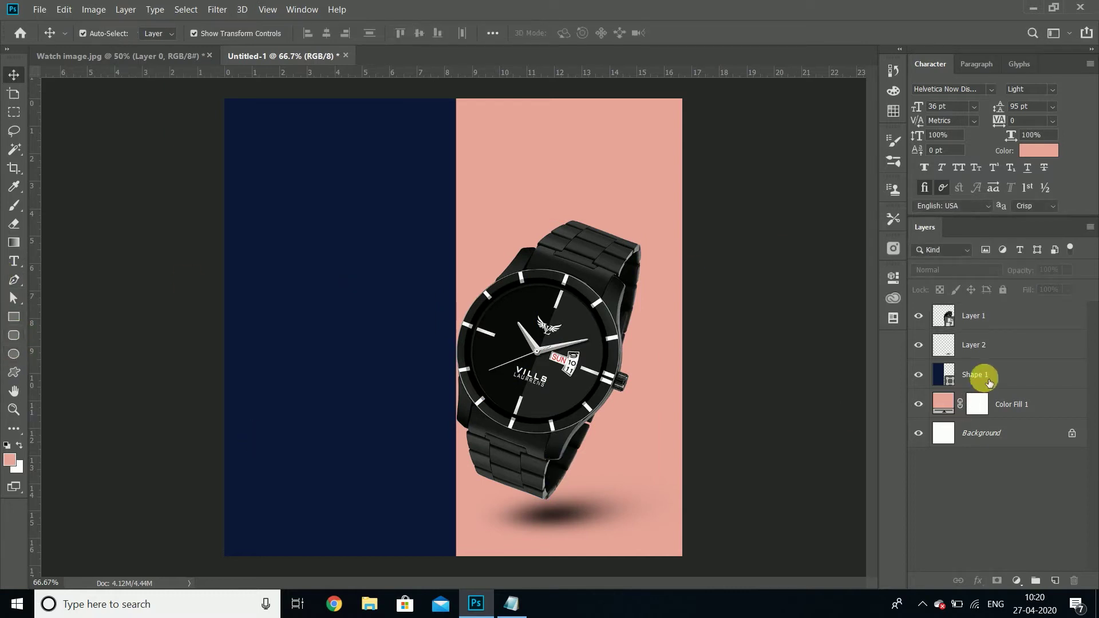
Move the navy rectangle below the pink fill, then back above it.
drag(987, 378, 994, 421)
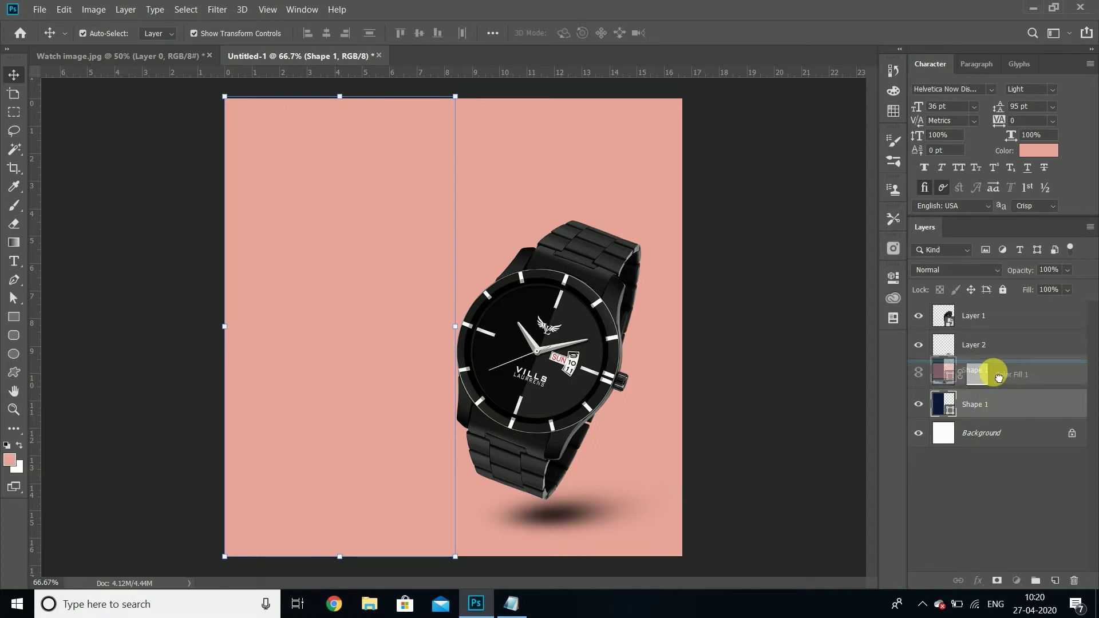
drag(994, 407, 995, 371)
click(775, 388)
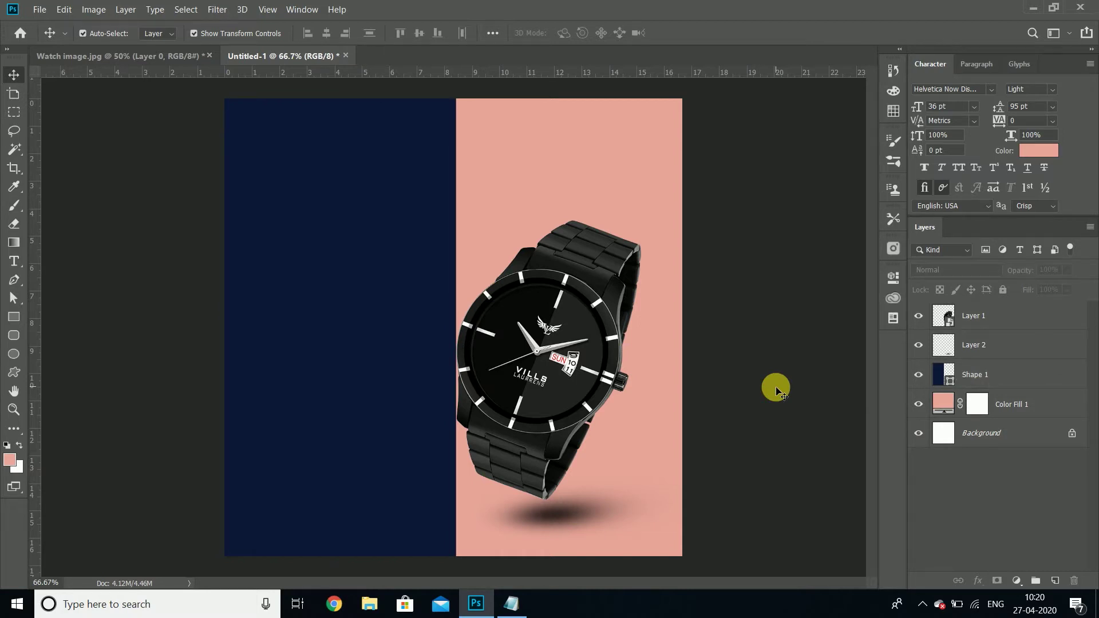
Re-tilt the watch to about 22° and shift it slightly further right.
drag(574, 381, 568, 380)
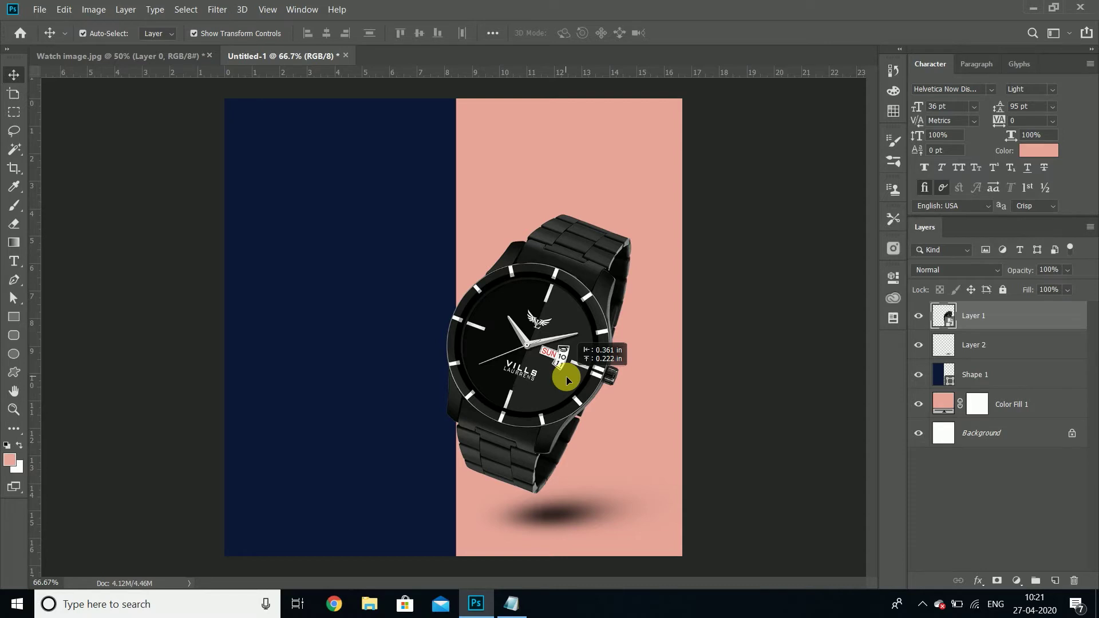
key(ctrl+t)
drag(638, 209, 642, 208)
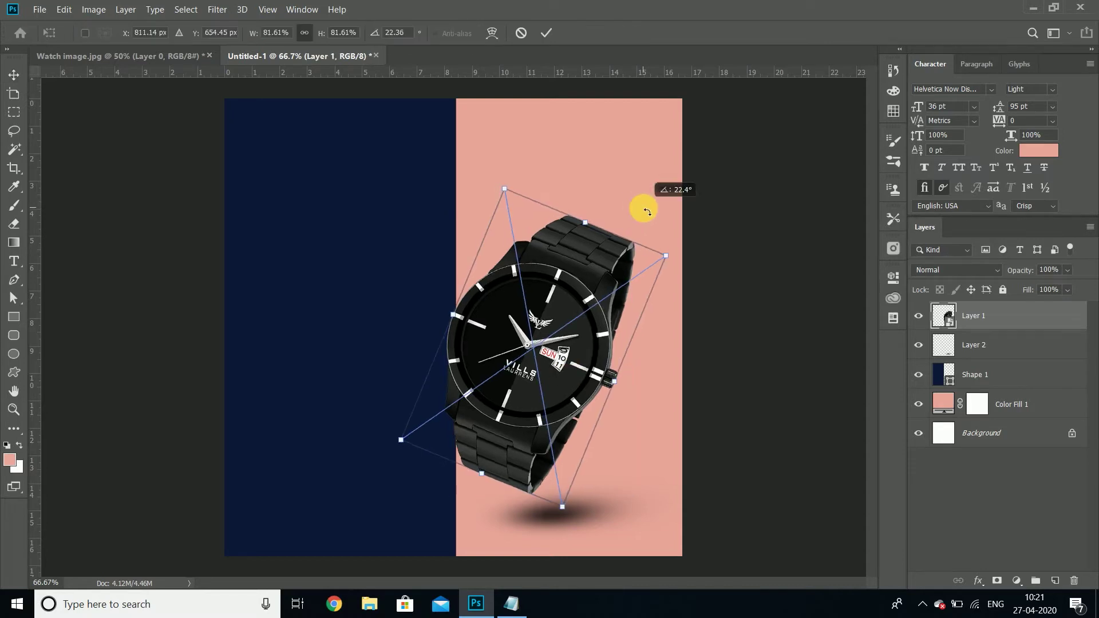
drag(573, 327, 576, 329)
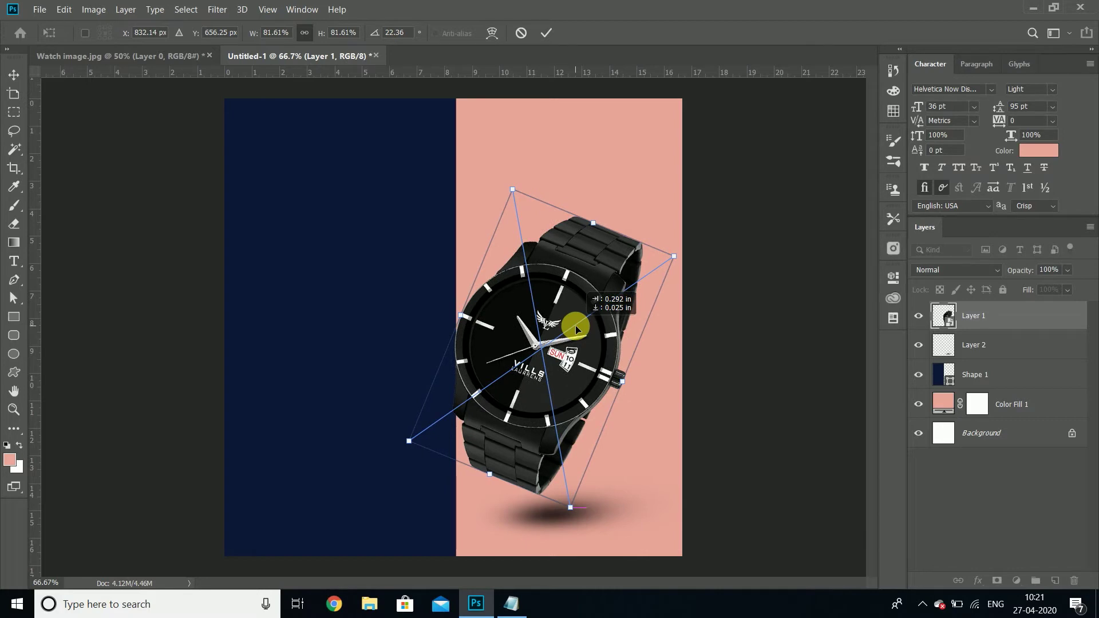
drag(577, 328, 579, 331)
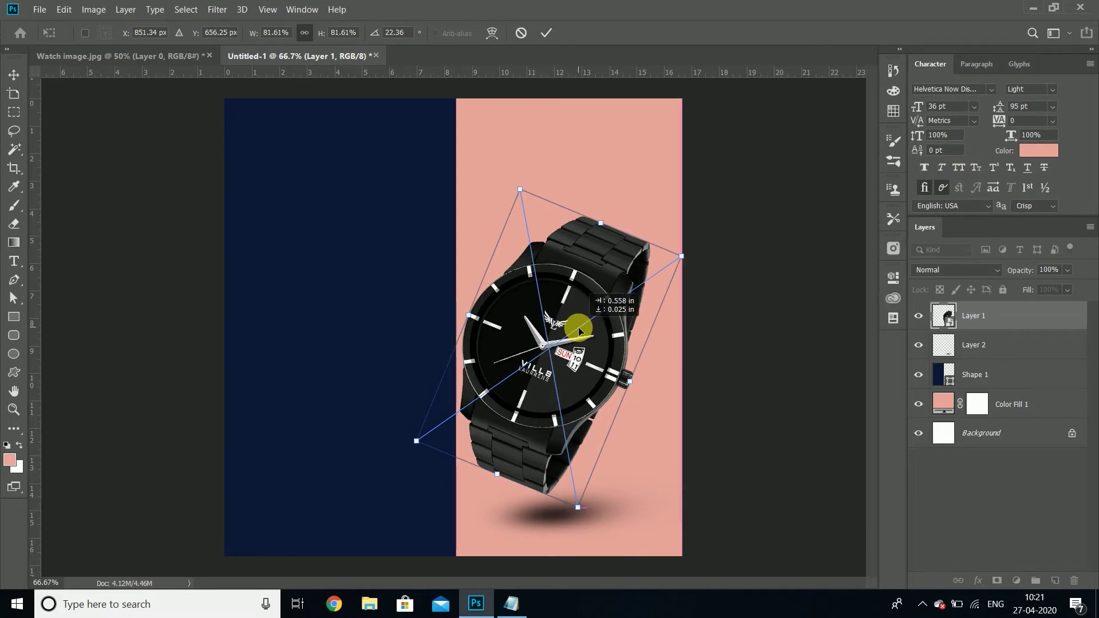
click(547, 34)
click(742, 173)
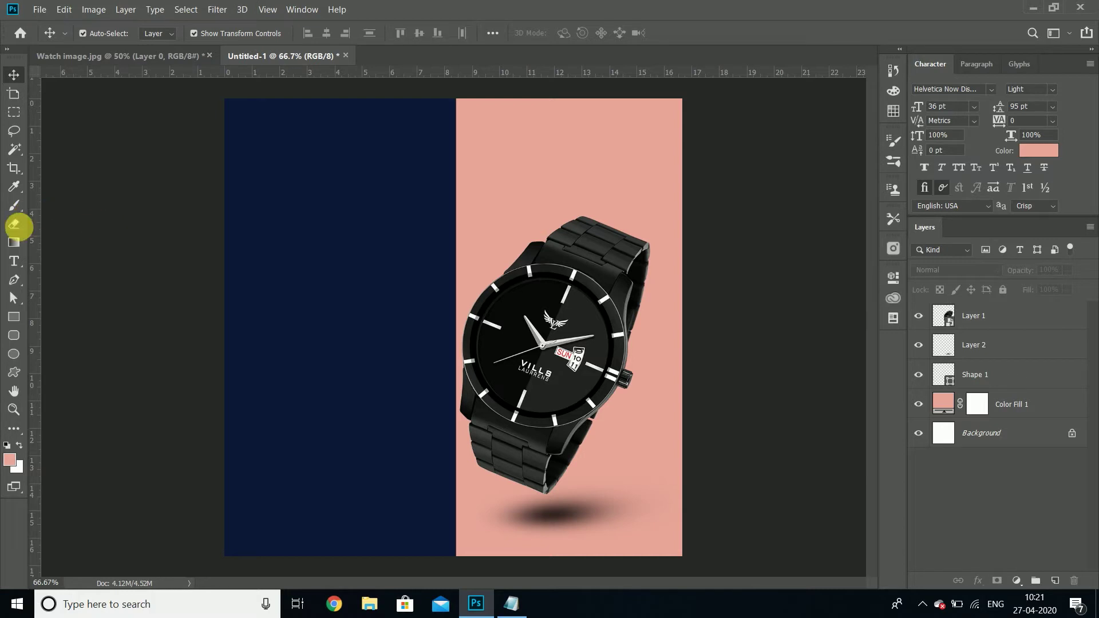
click(15, 259)
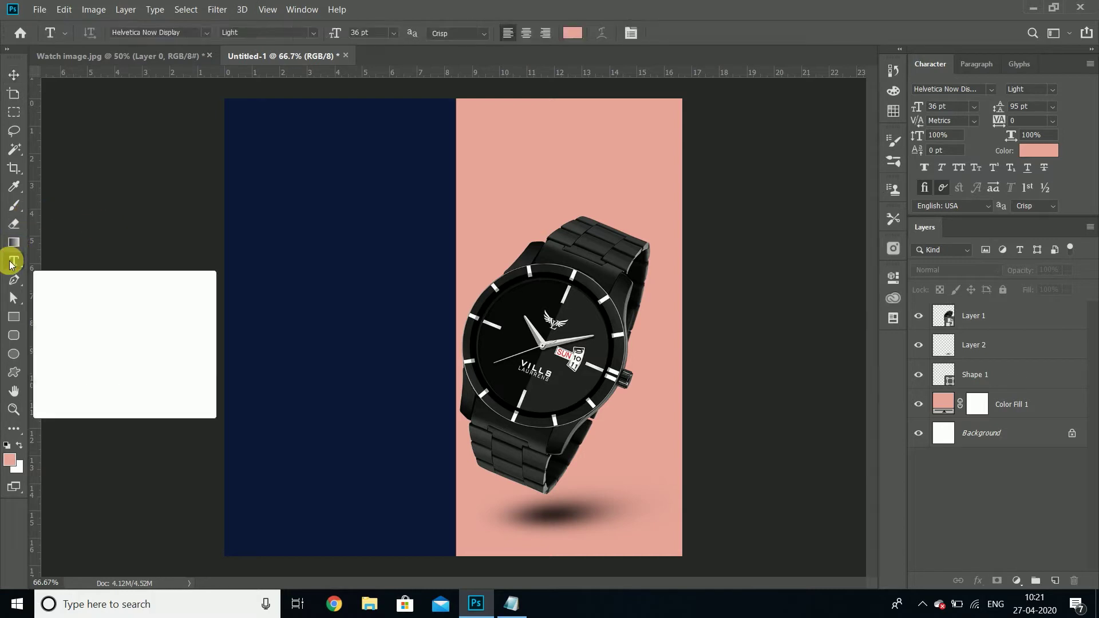
Set the type to Helvetica Now Display Medium, 72 pt, and place a text layer near the top.
click(990, 91)
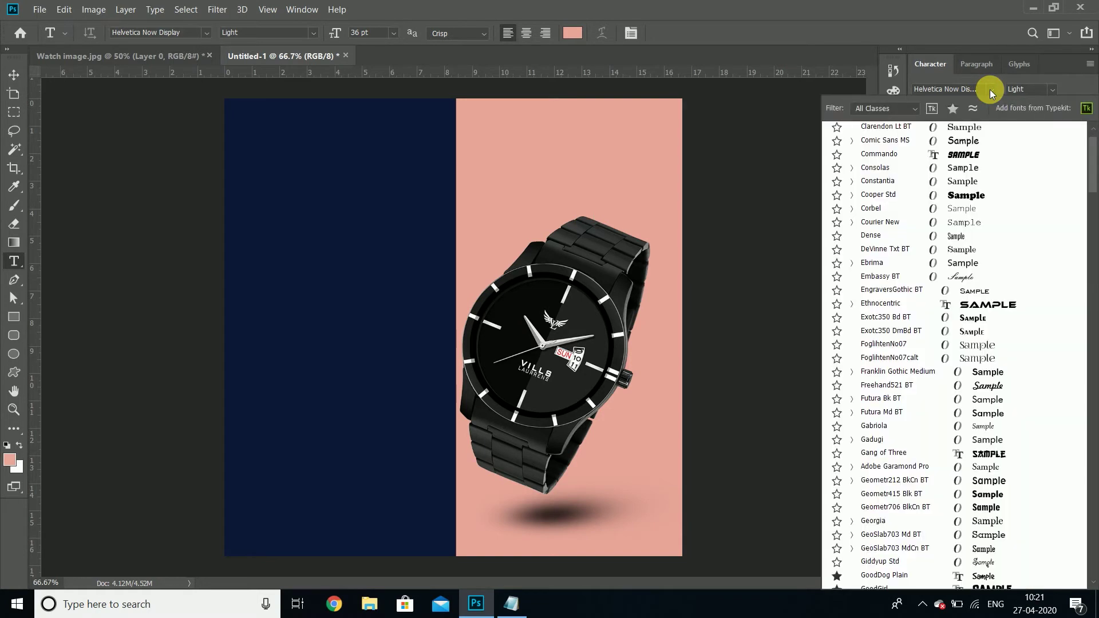
click(954, 108)
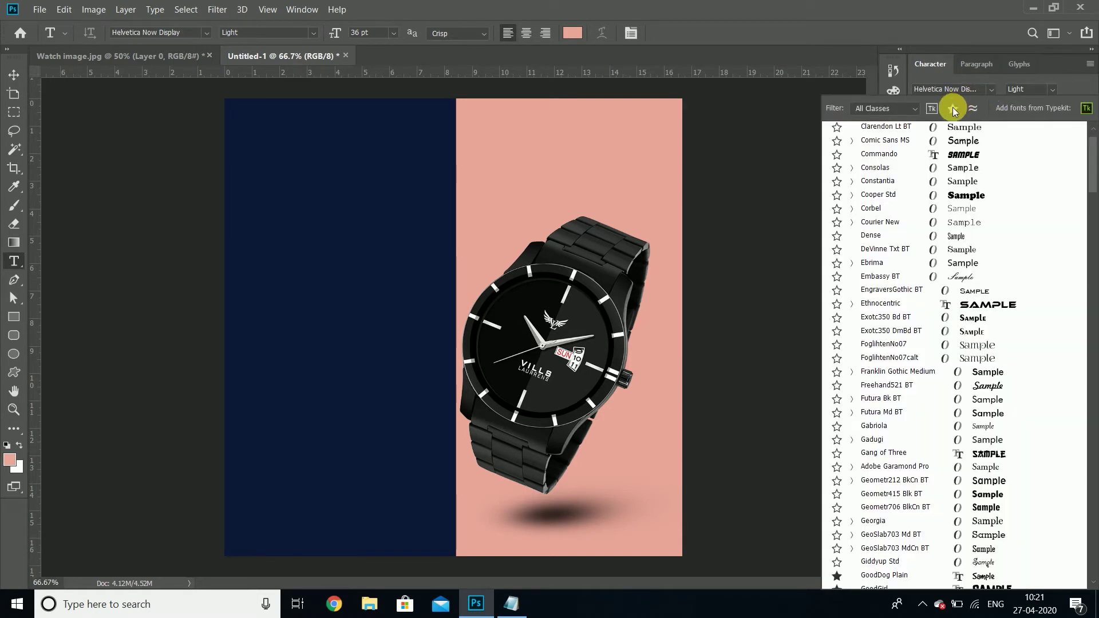
click(952, 108)
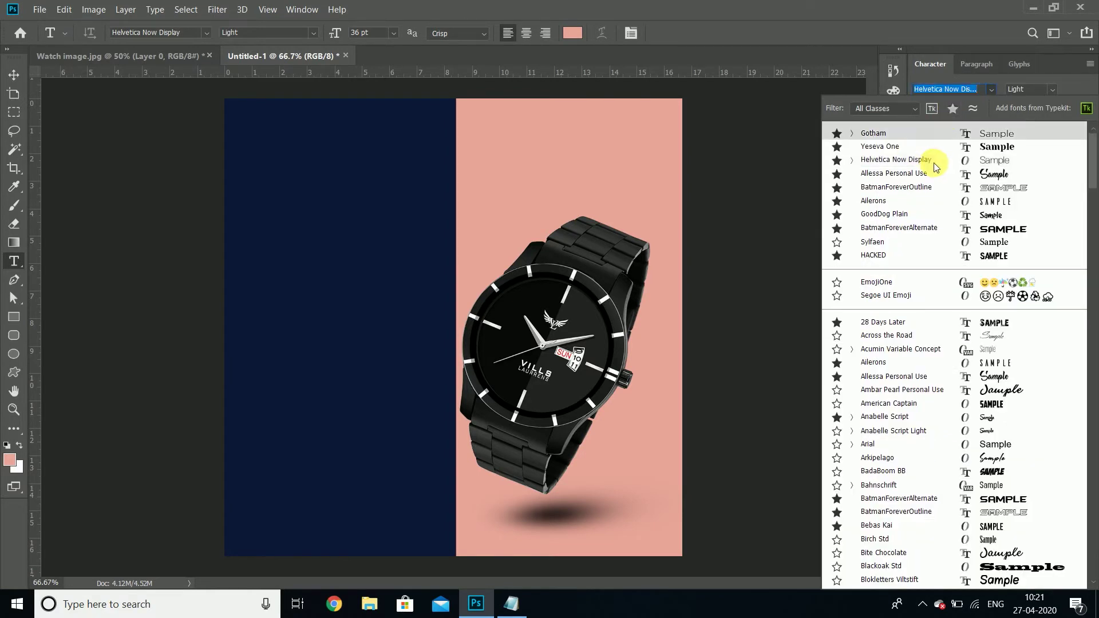
click(926, 166)
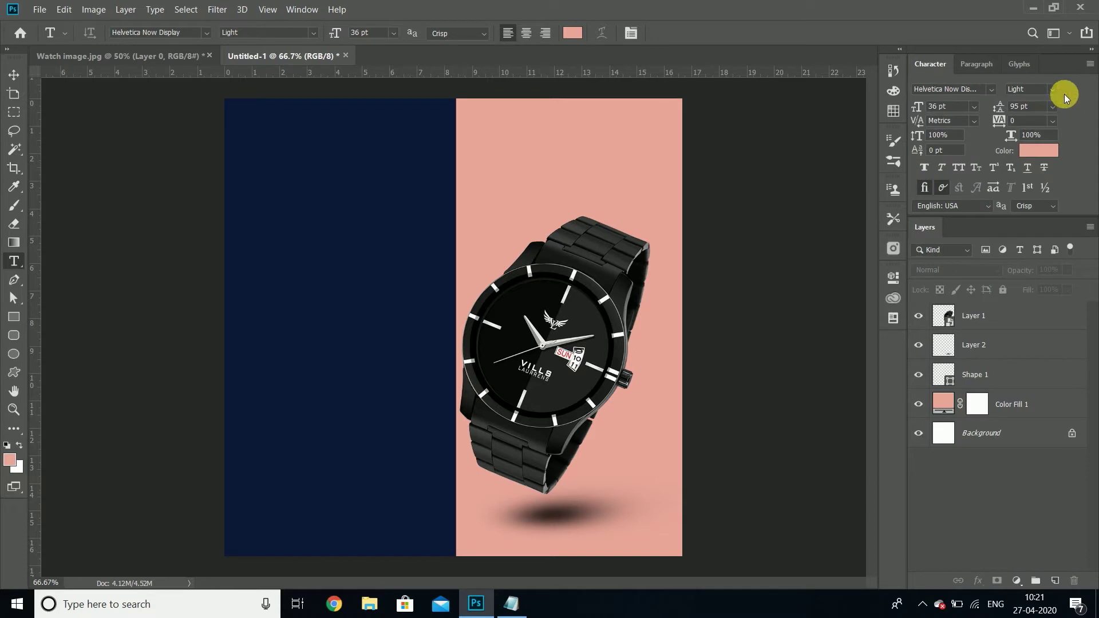
click(1051, 90)
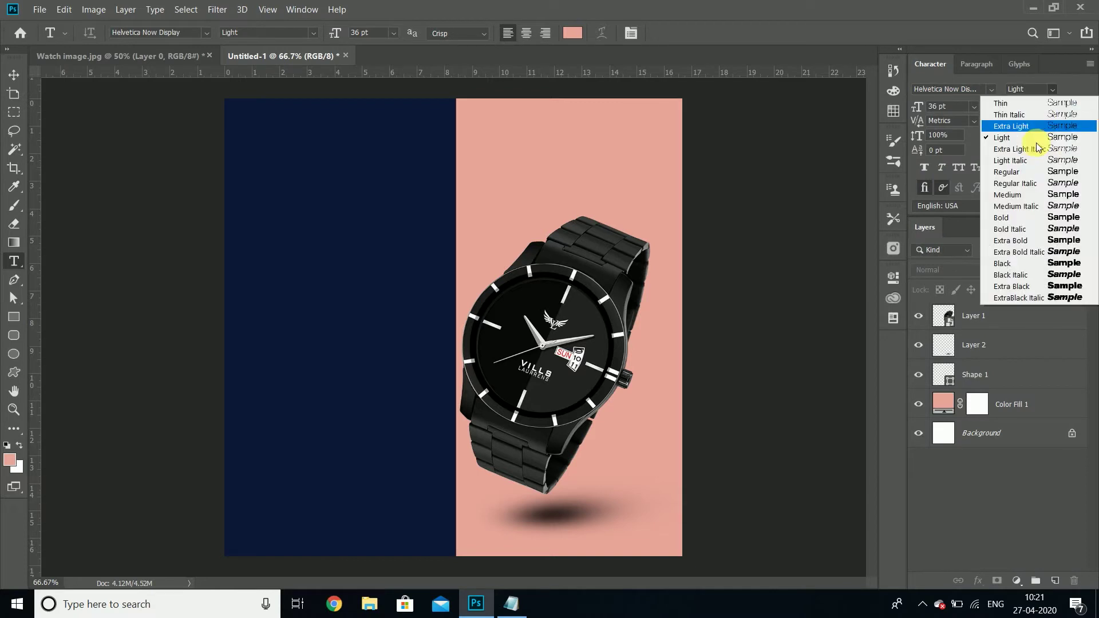
click(1013, 195)
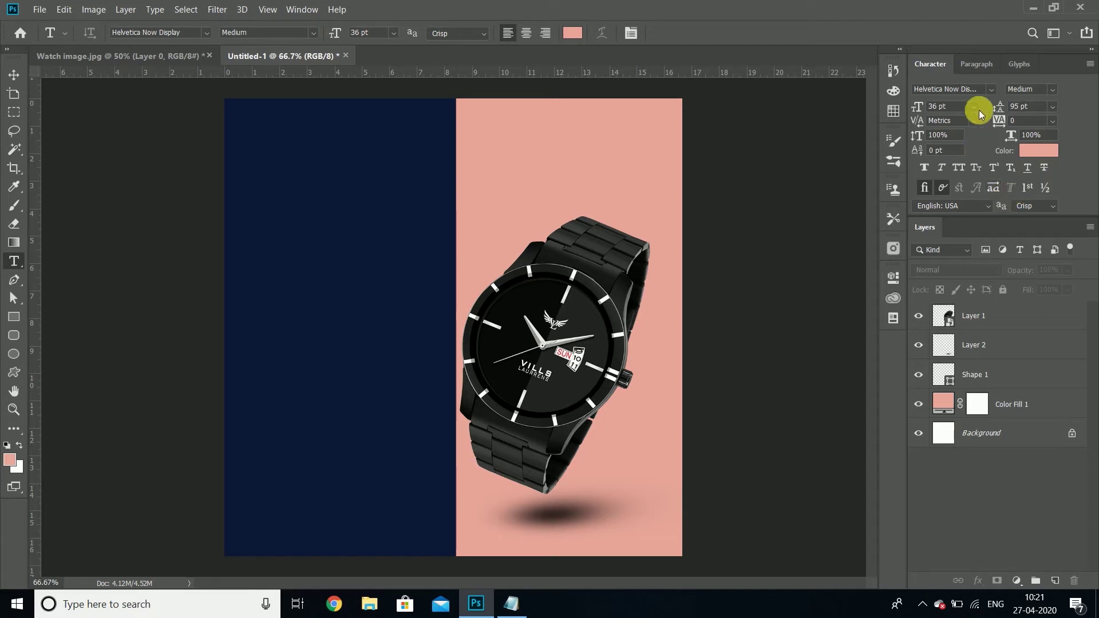
click(972, 106)
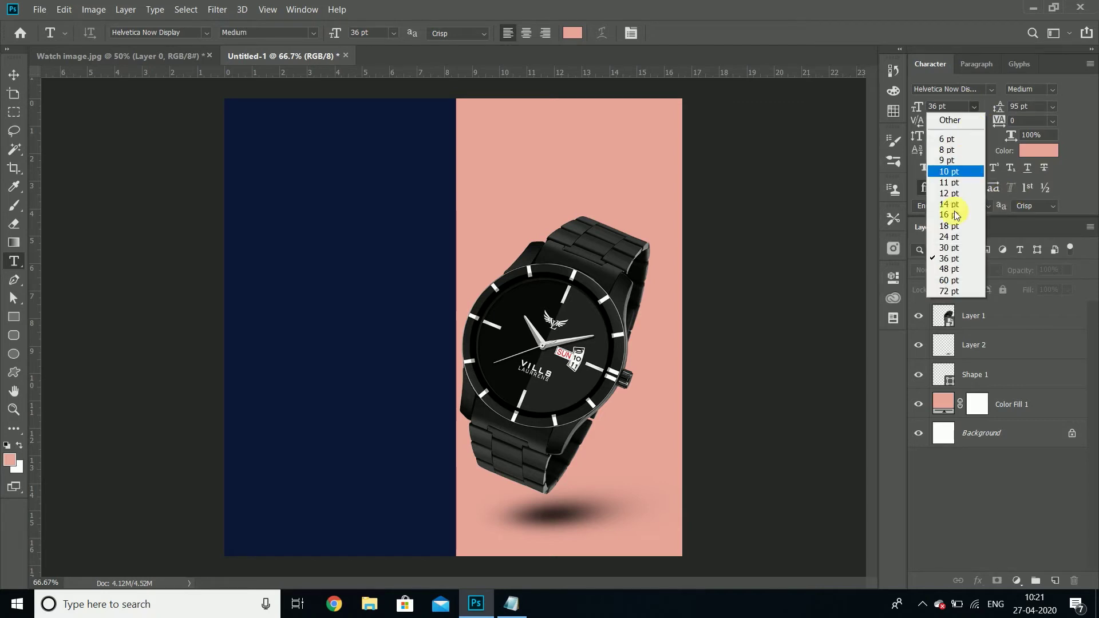
click(949, 291)
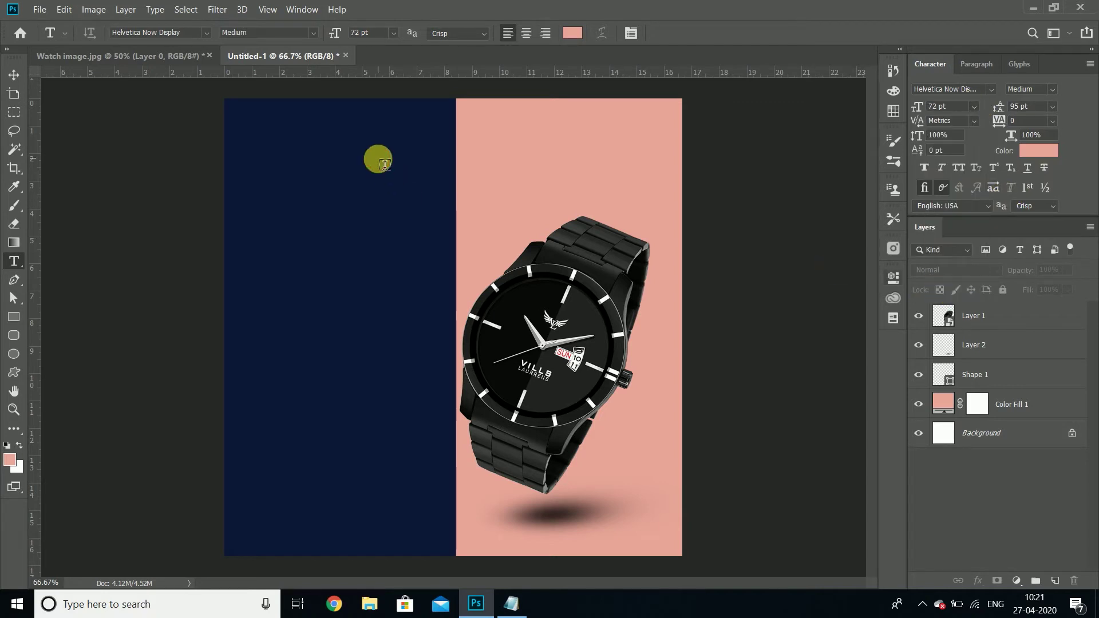
click(384, 165)
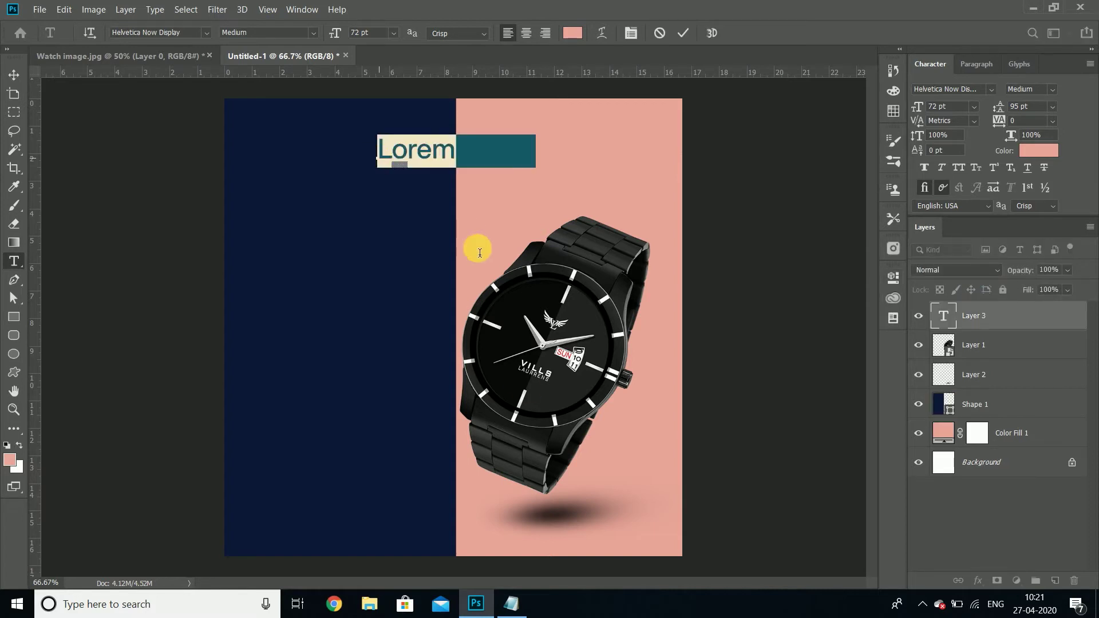
Copy LUXURY COLLECTION from Notepad and paste it as the heading text.
click(507, 607)
click(79, 175)
drag(108, 180, 429, 176)
click(416, 174)
drag(63, 206, 71, 184)
key(ctrl+c)
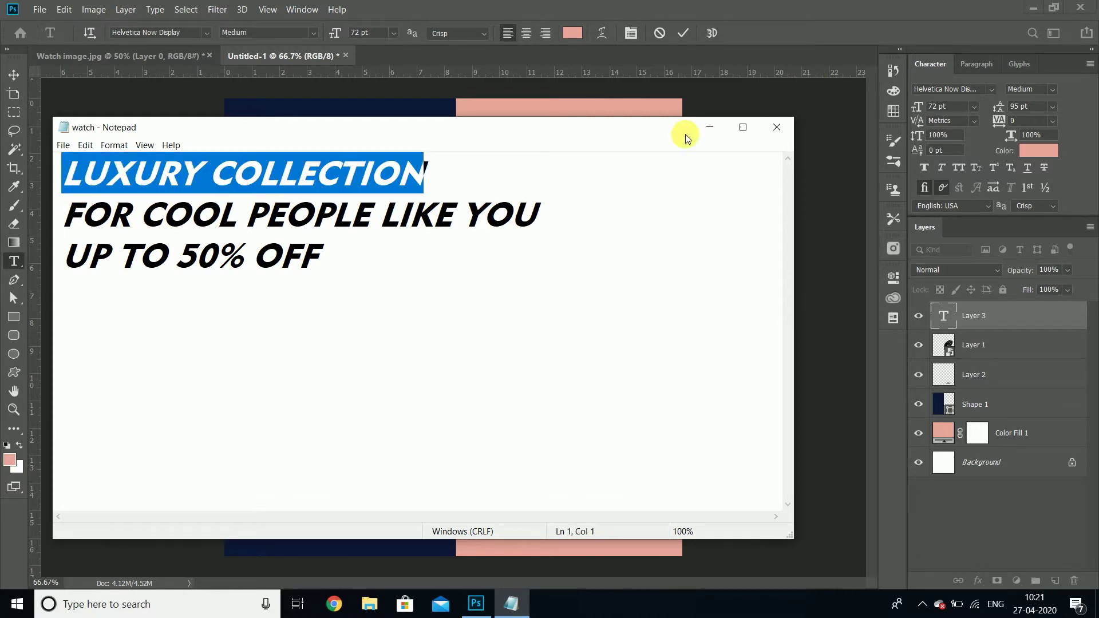
click(708, 127)
key(ctrl+v)
click(682, 36)
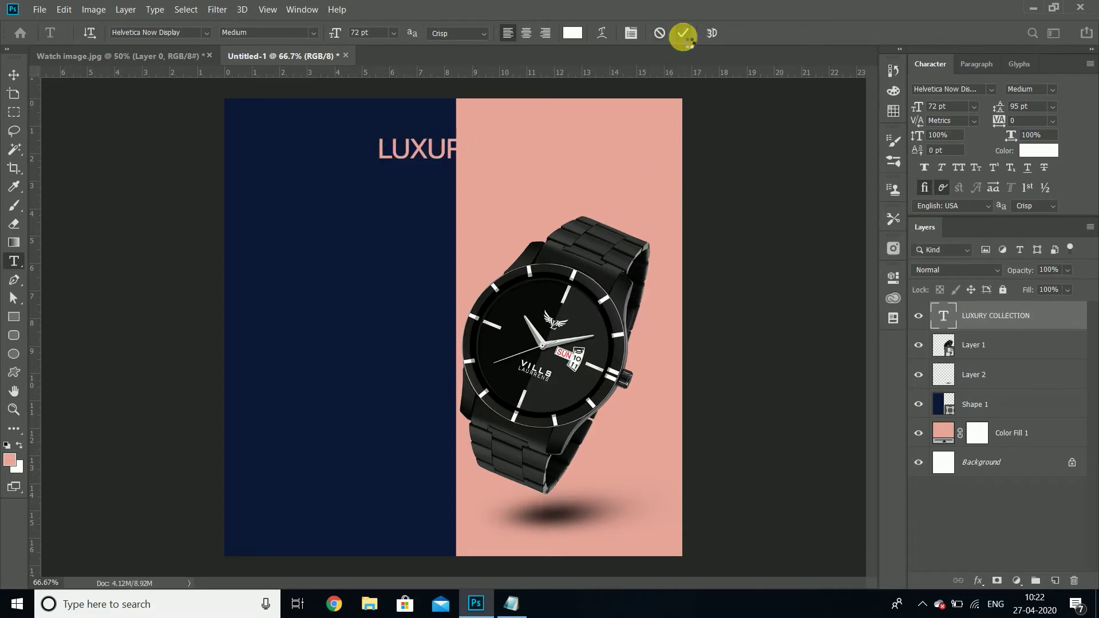
Recolour the heading text to white (ffffff).
click(14, 74)
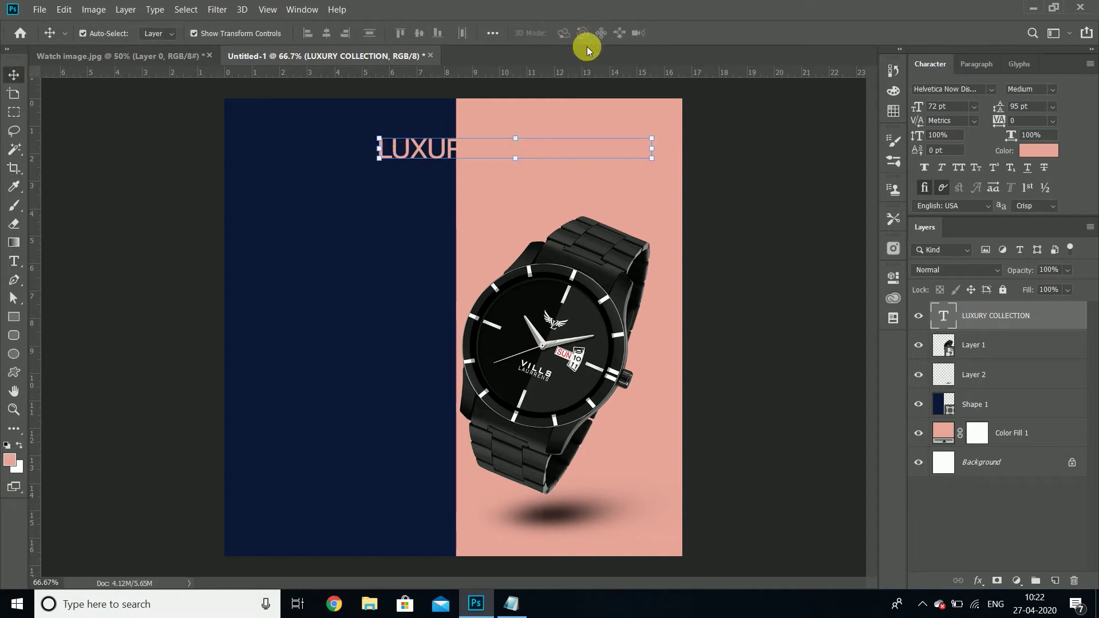
click(1036, 151)
drag(639, 230, 576, 206)
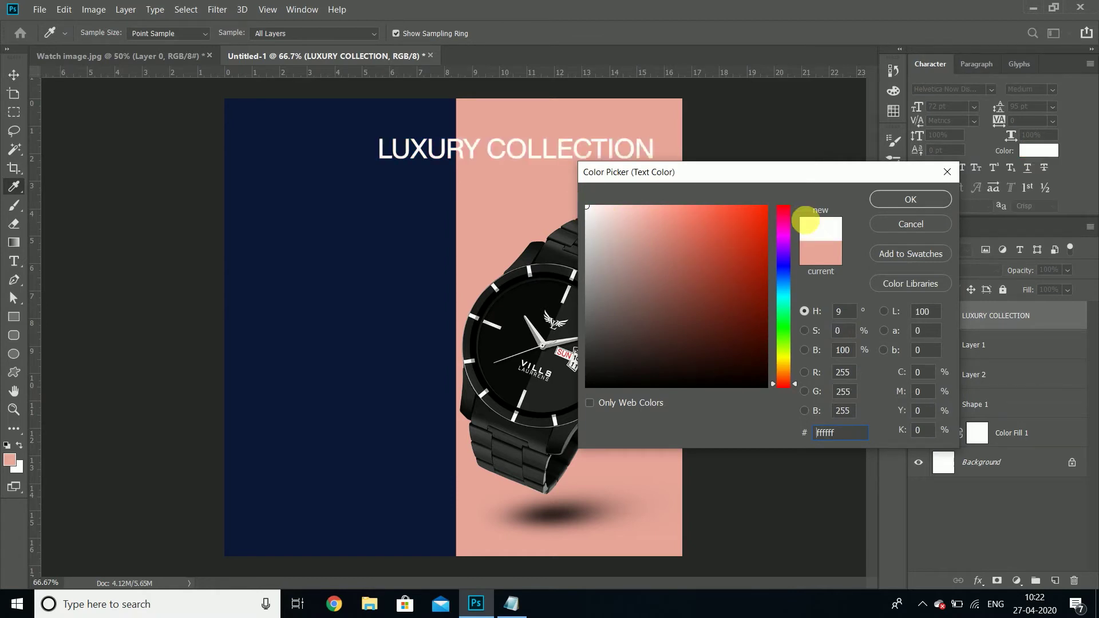
click(908, 200)
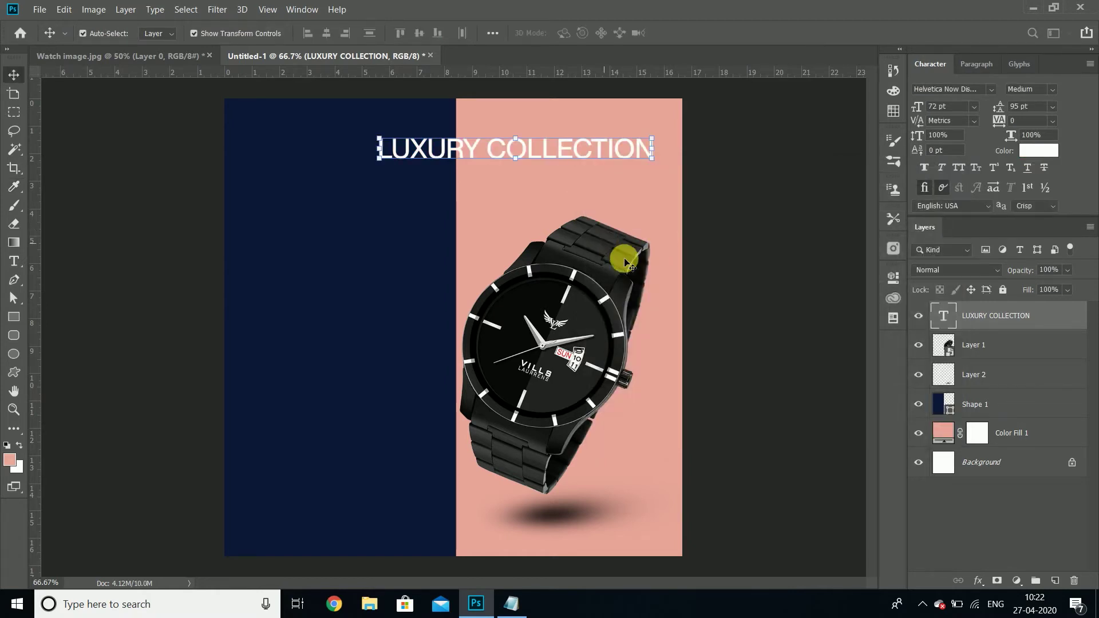
Move the heading up-left and break it into two lines, LUXURY over COLLECTION.
drag(435, 156, 425, 156)
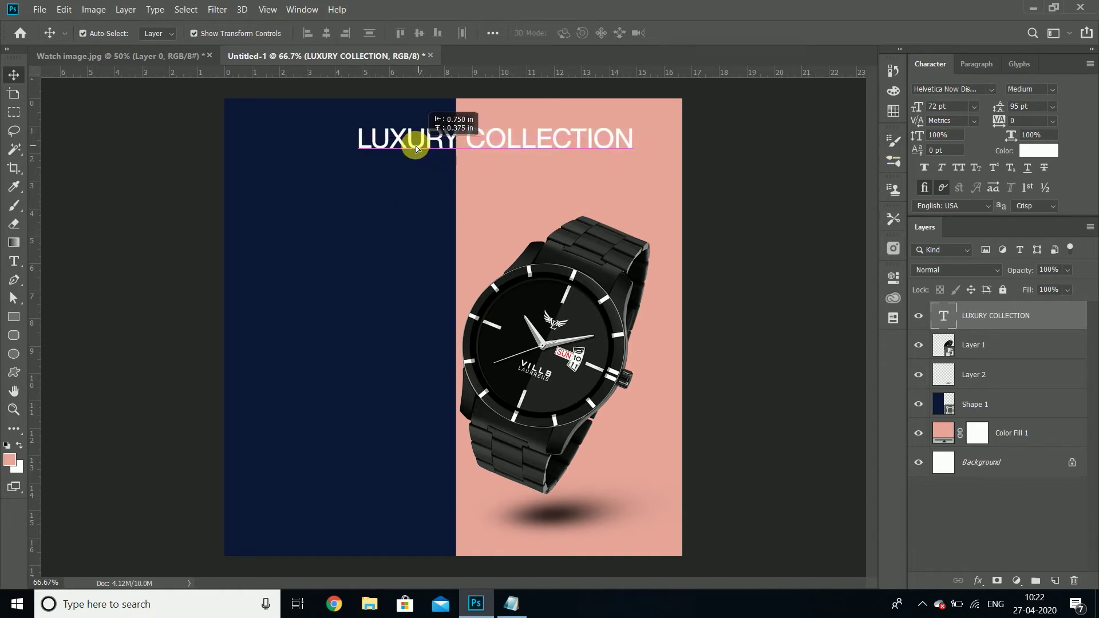
drag(424, 155, 407, 138)
double_click(451, 135)
click(458, 139)
key(Return)
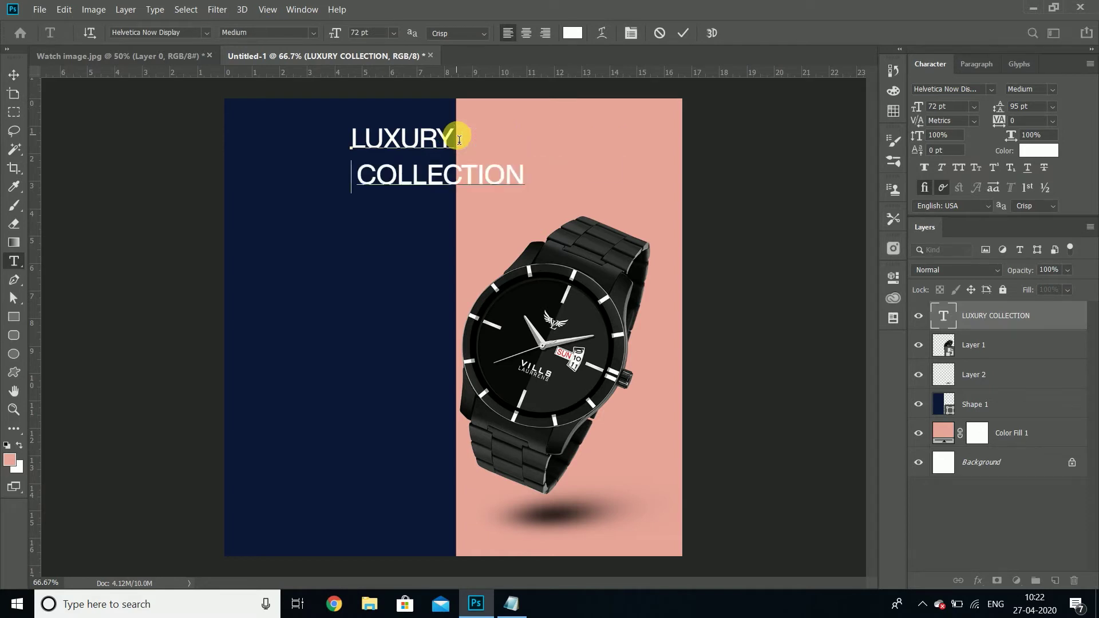
click(351, 139)
key(Right)
key(Right)
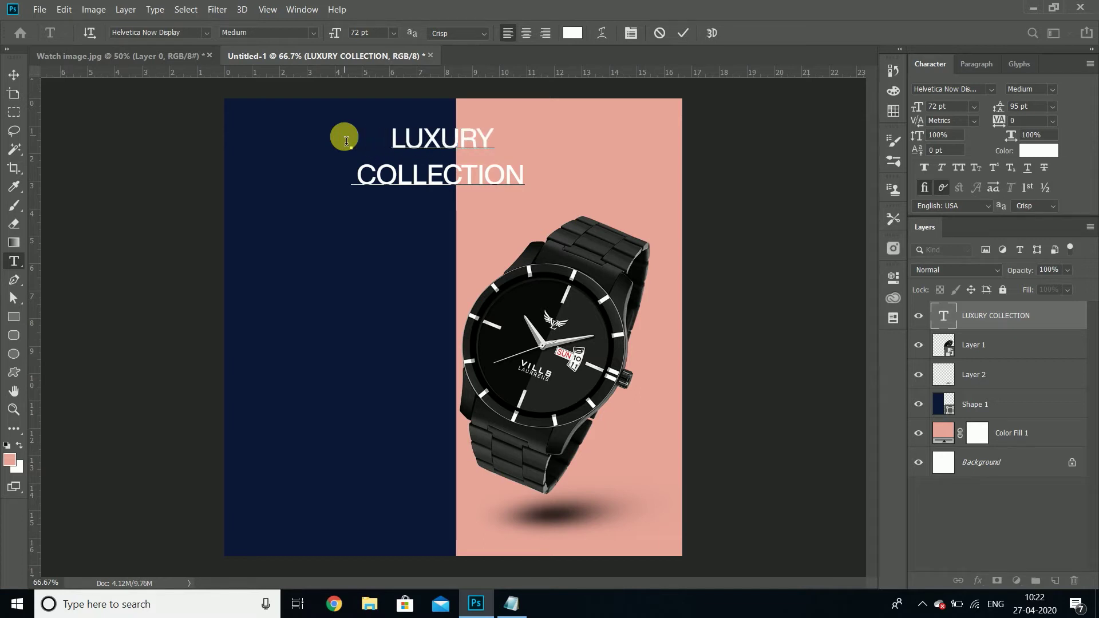
click(683, 33)
key(v)
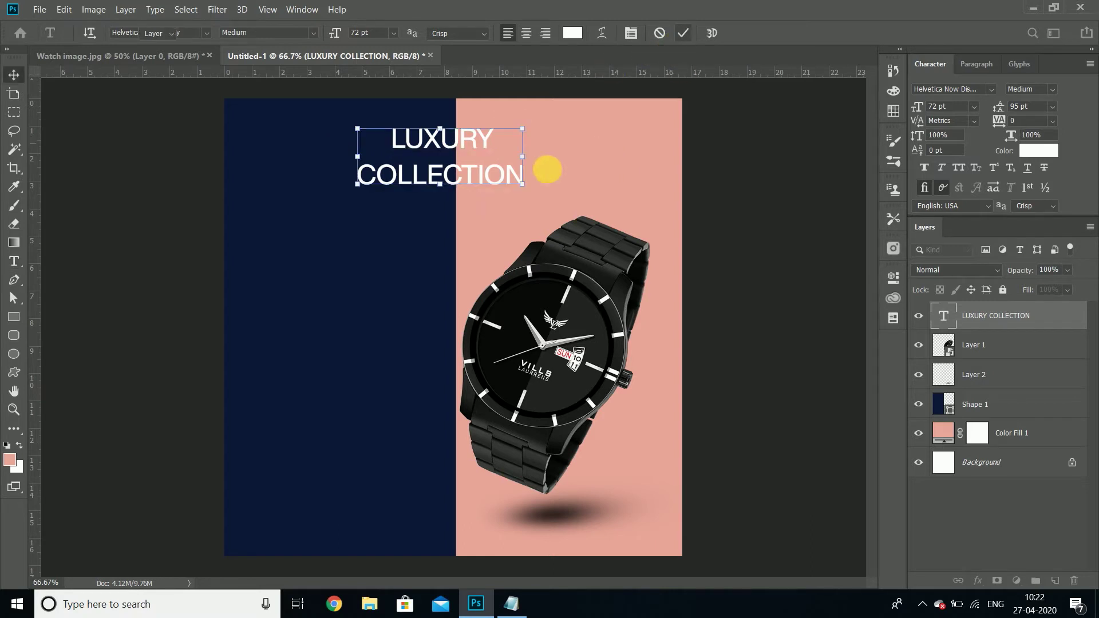
key(v)
Centre the heading, enlarge it to 85 pt and tighten its leading to 85 pt.
drag(510, 178, 517, 179)
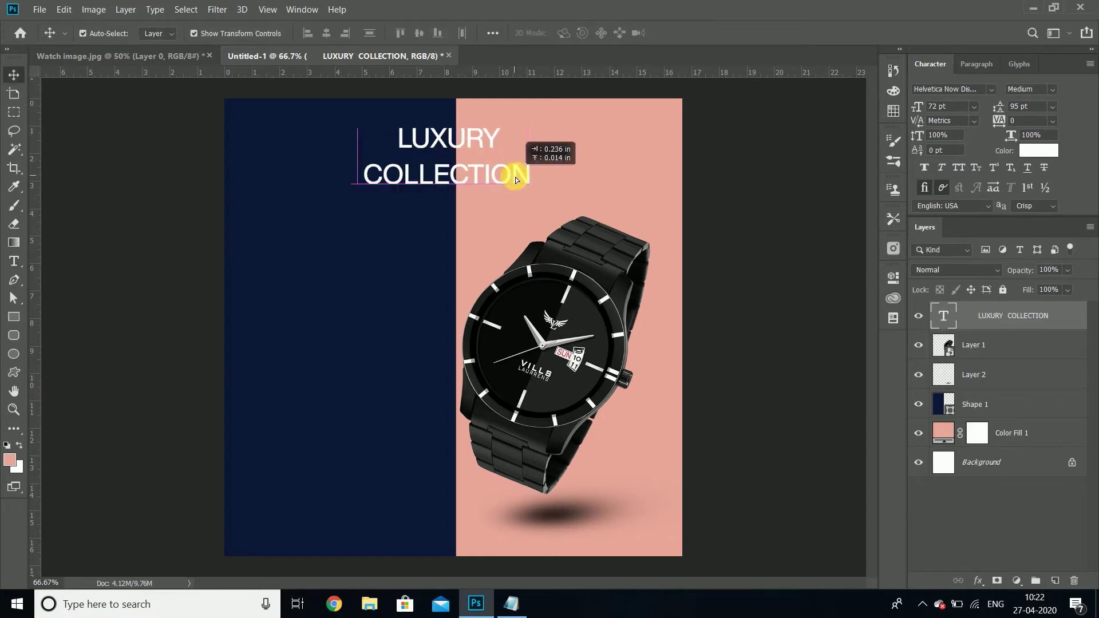
drag(517, 180, 521, 176)
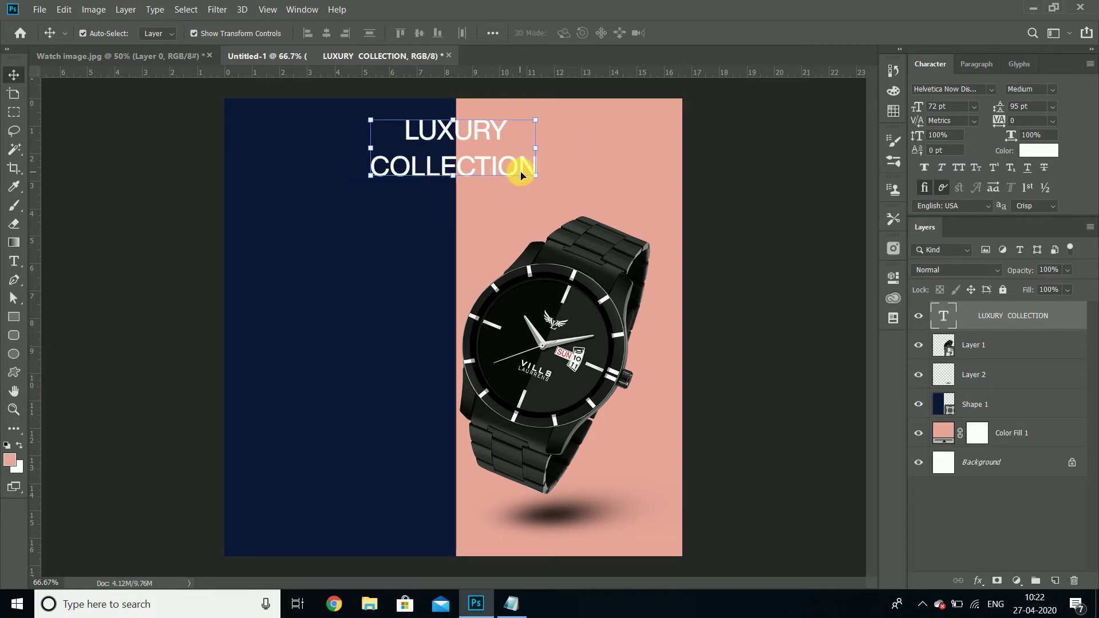
drag(917, 107, 925, 112)
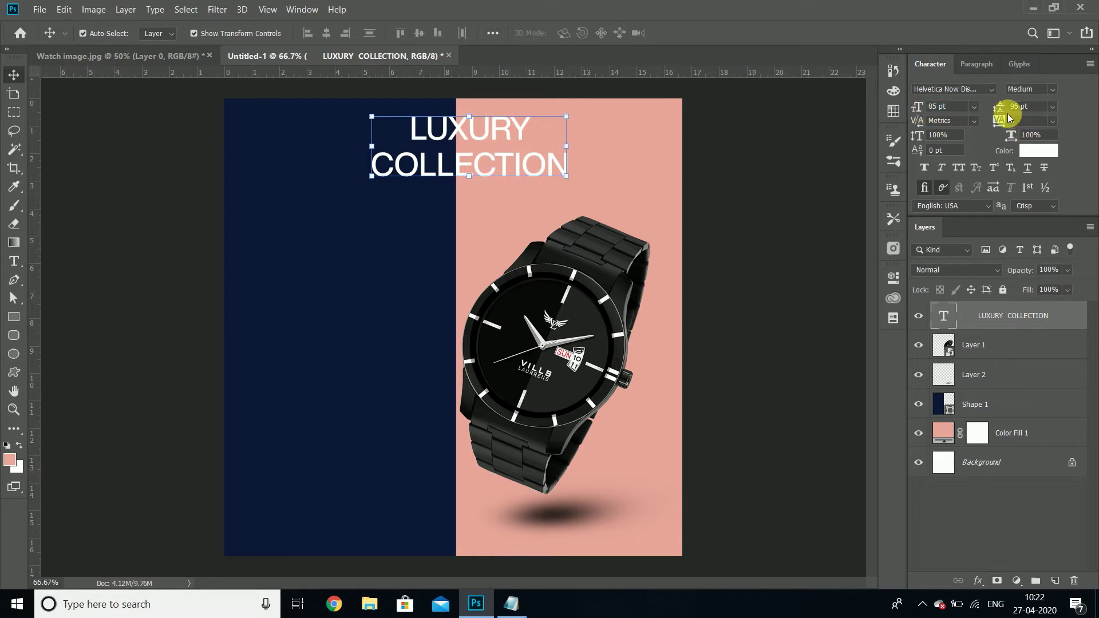
drag(1003, 115, 990, 113)
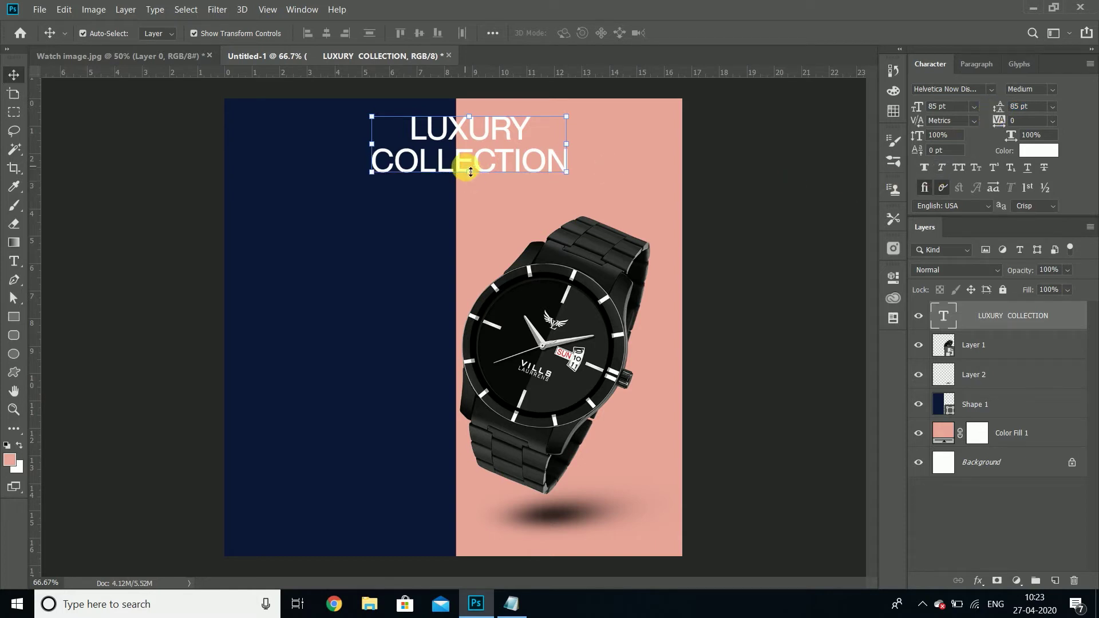
Set the word LUXURY in the heading to Regular weight.
click(455, 161)
double_click(455, 161)
drag(367, 163, 576, 184)
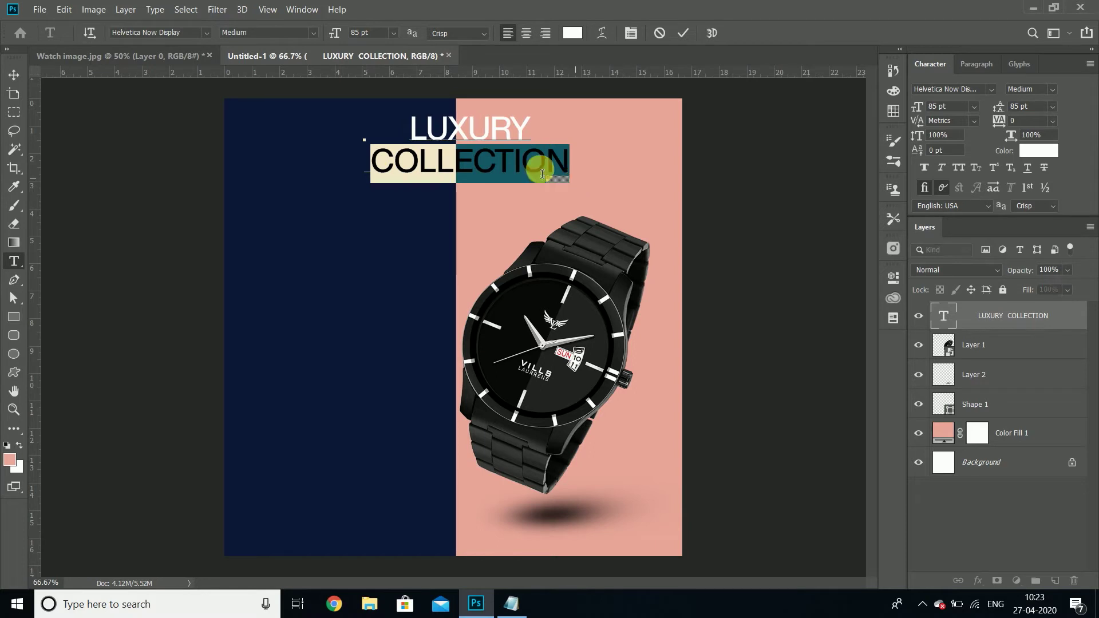
double_click(467, 133)
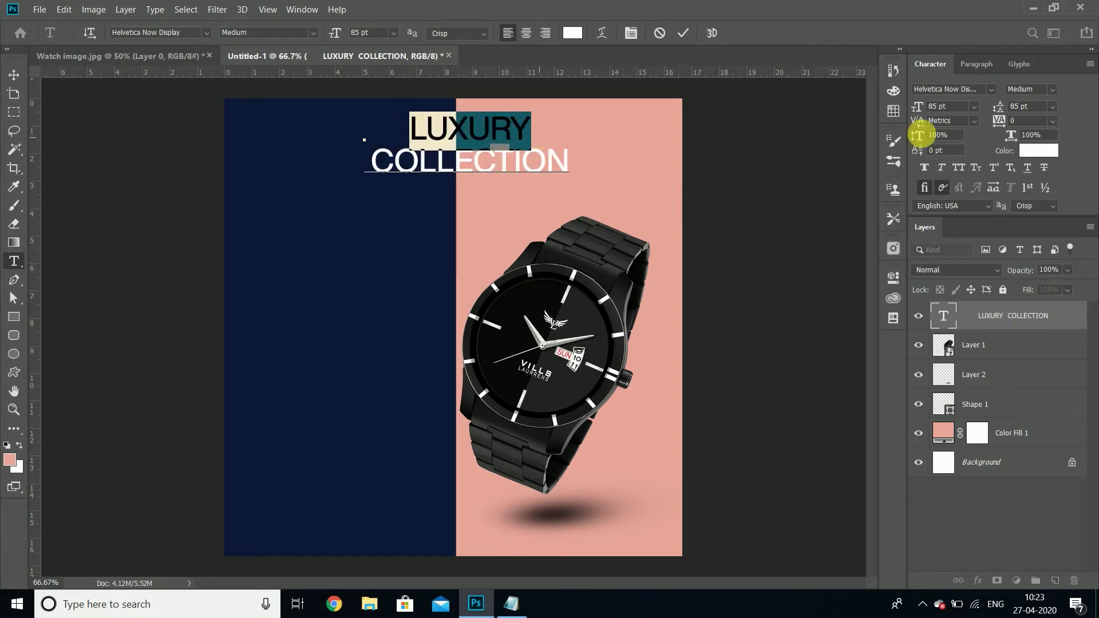
click(1056, 93)
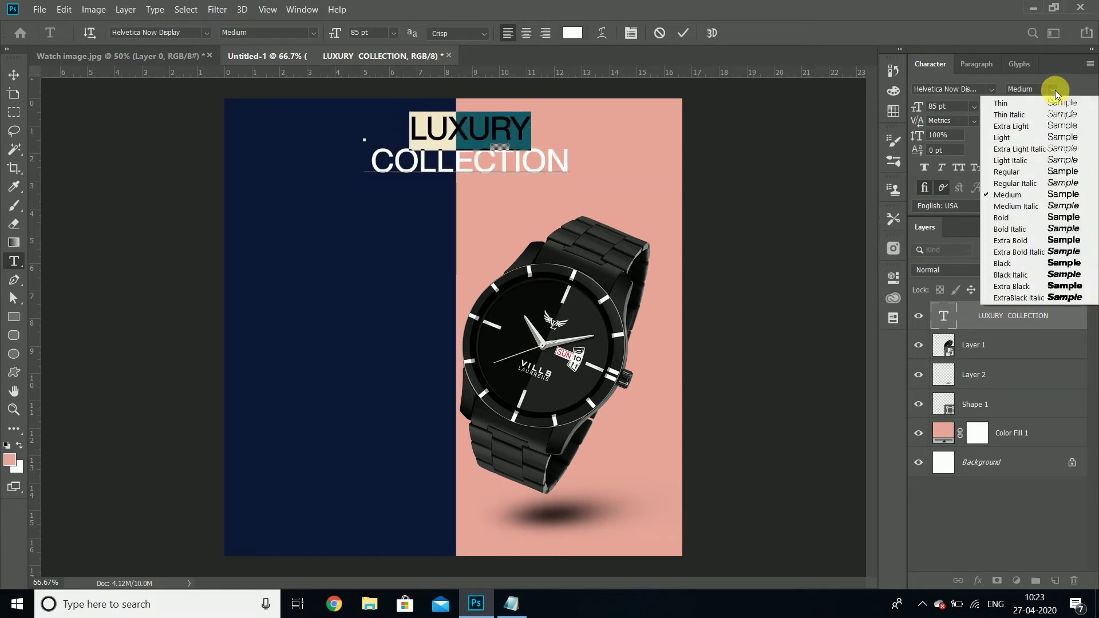
click(1013, 168)
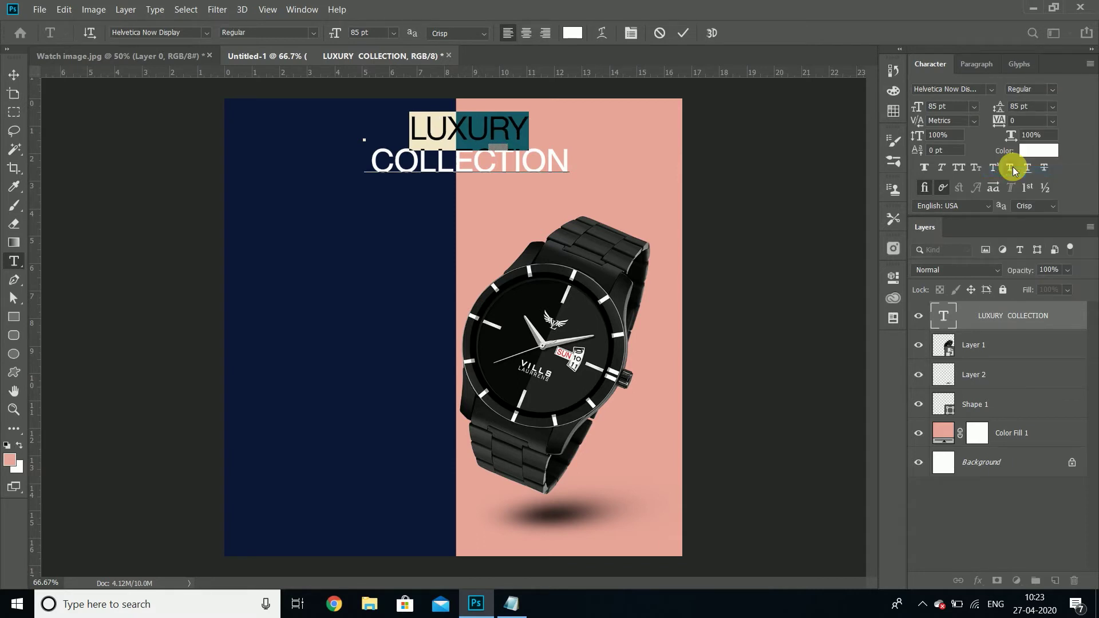
click(682, 36)
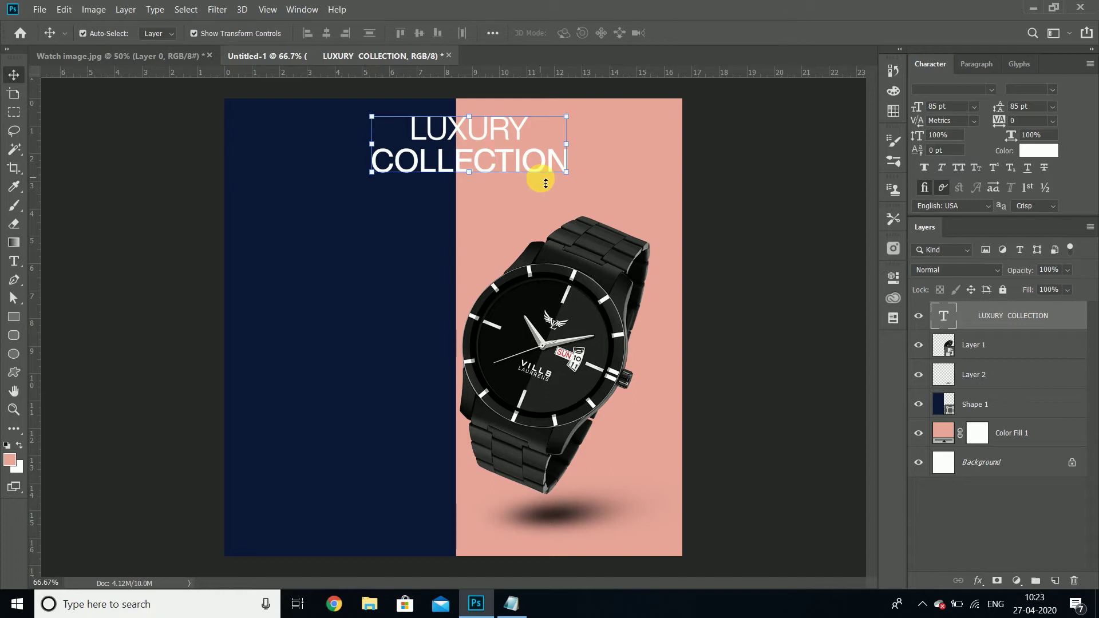
Colour the letters COLL salmon pink (e9a69a), sampled from the background.
double_click(371, 159)
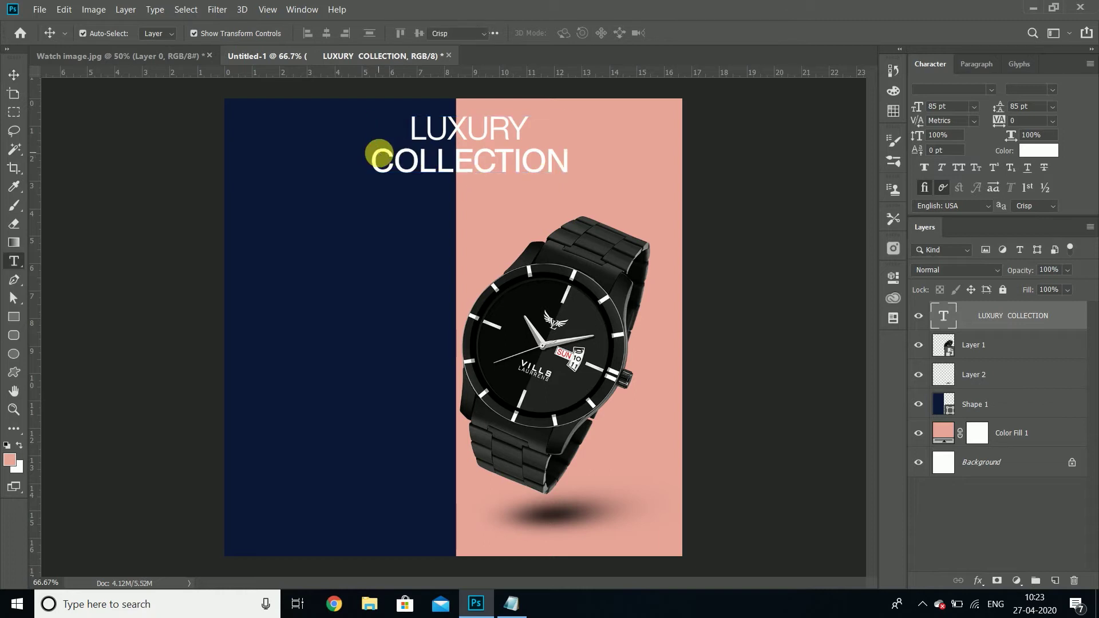
drag(372, 160, 441, 166)
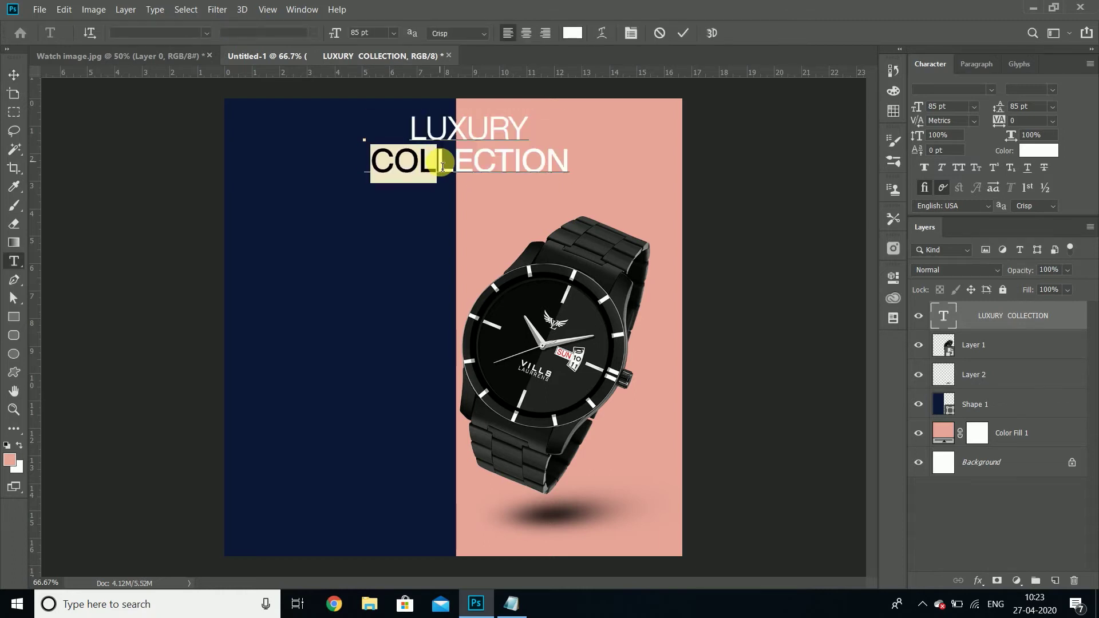
drag(442, 167, 473, 166)
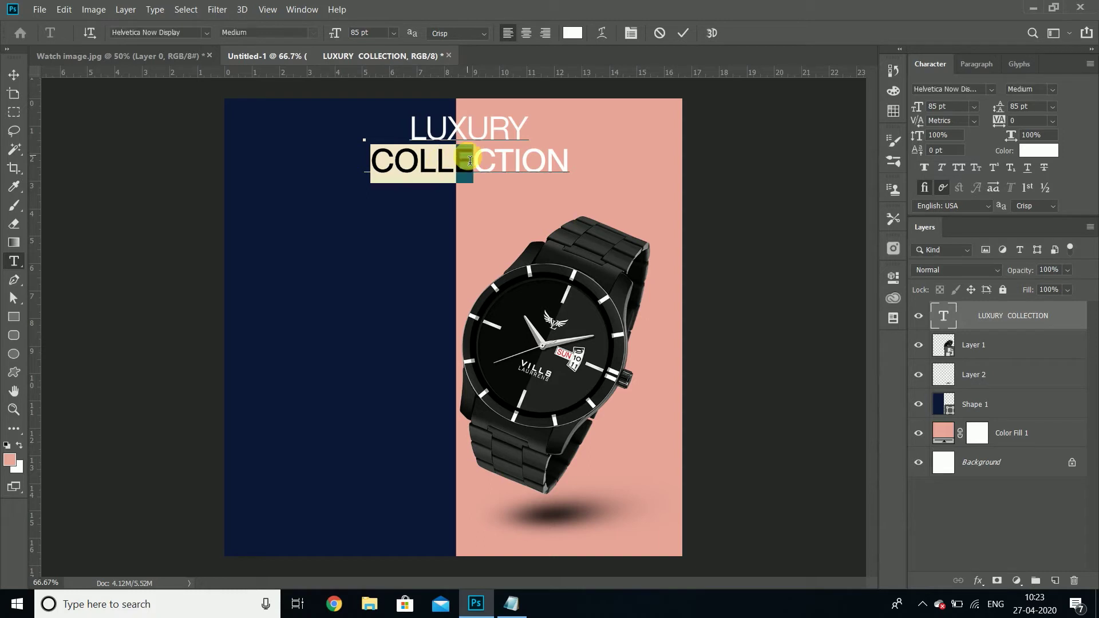
click(573, 32)
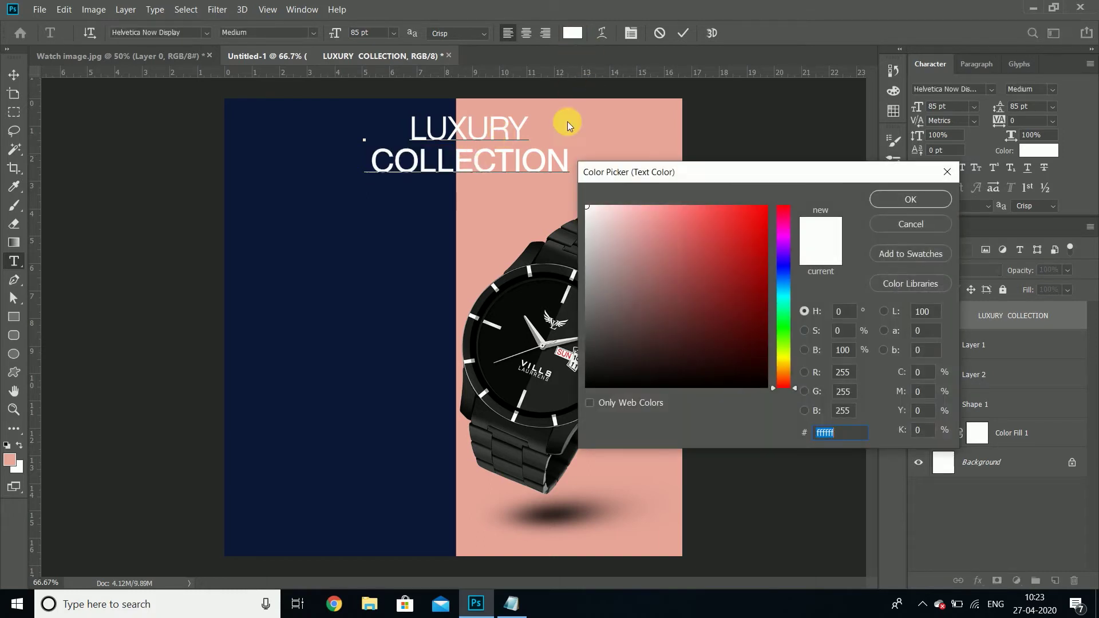
click(496, 196)
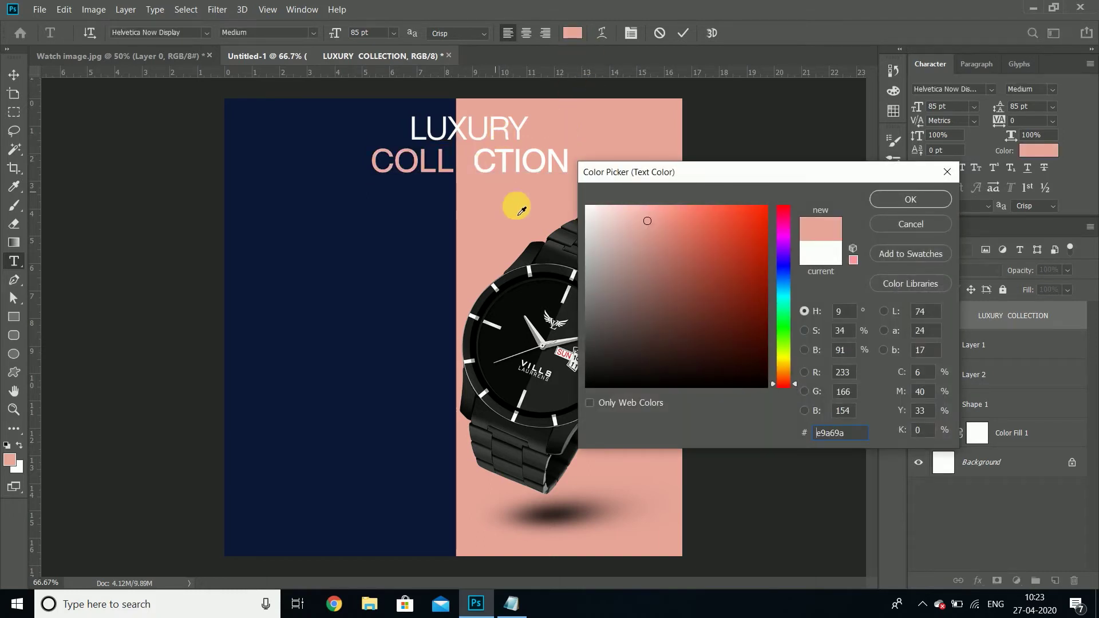
click(910, 199)
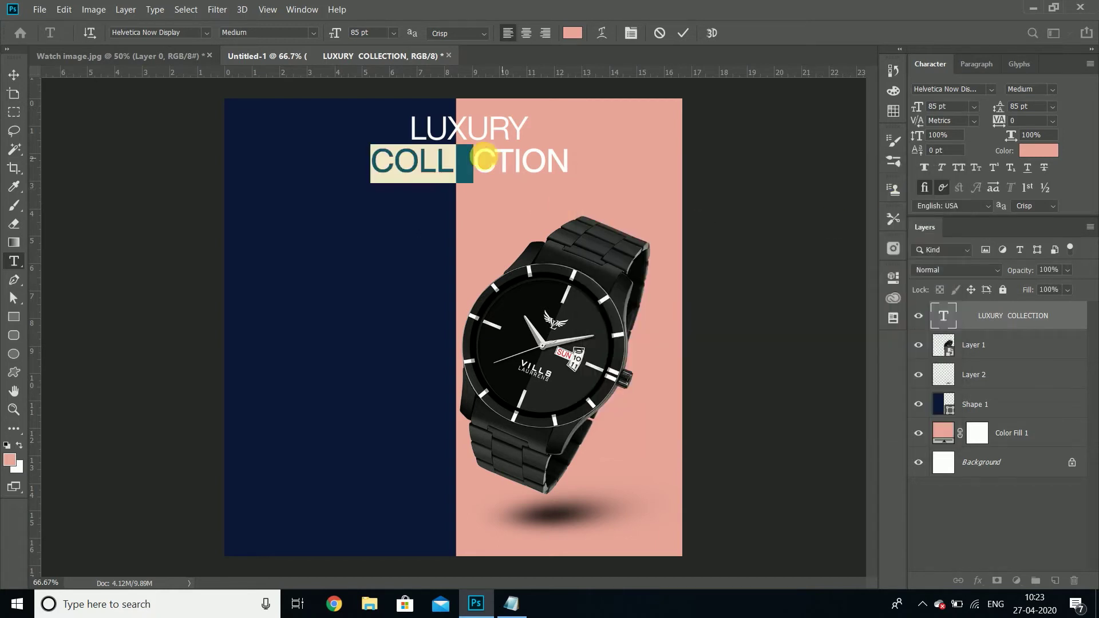
Colour the remaining letters of COLLECTION navy (0d1838) and drag the heading toward centre.
drag(482, 160, 570, 162)
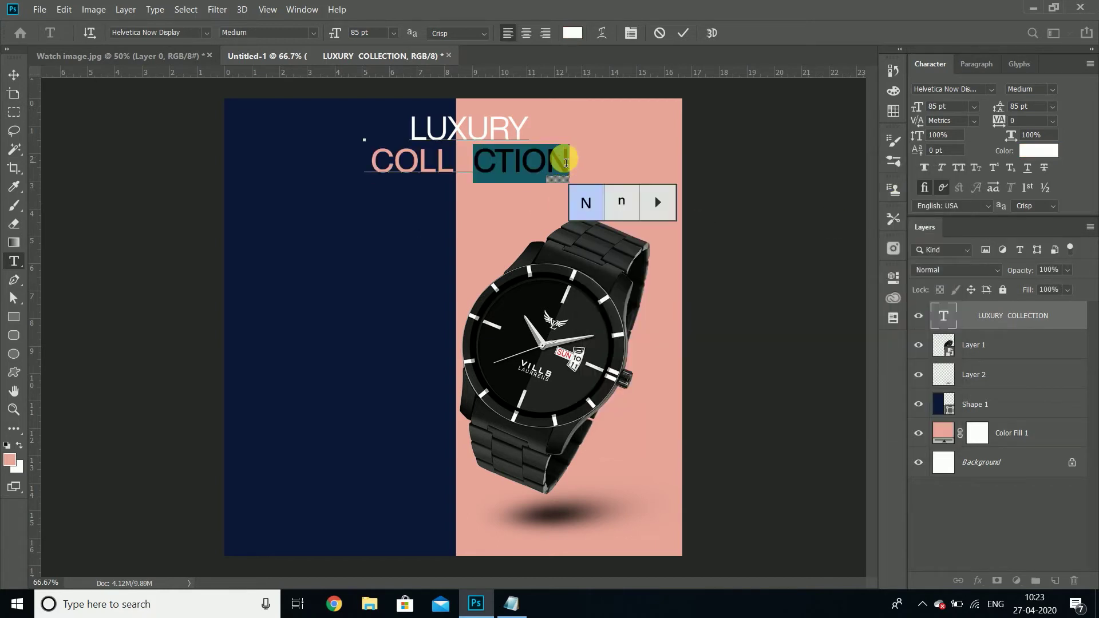
click(574, 44)
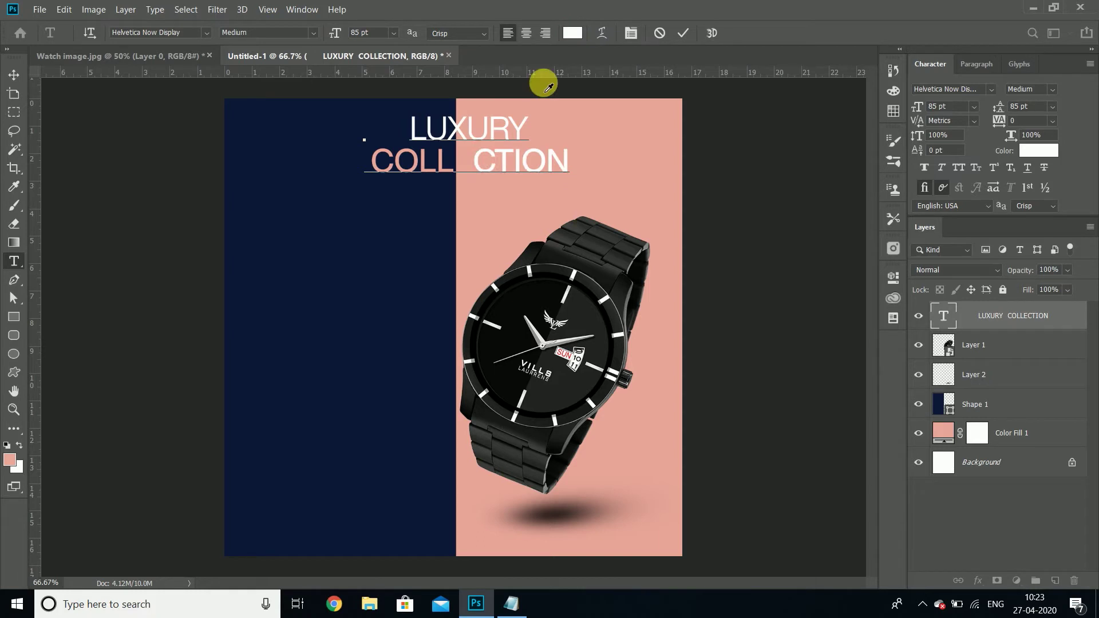
click(373, 228)
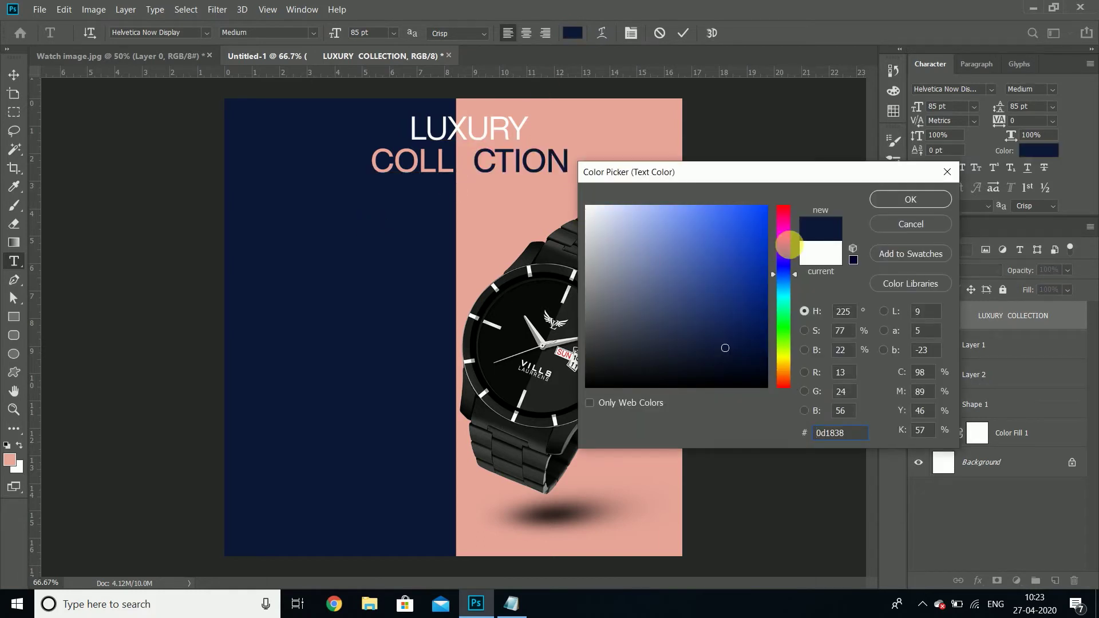
click(886, 201)
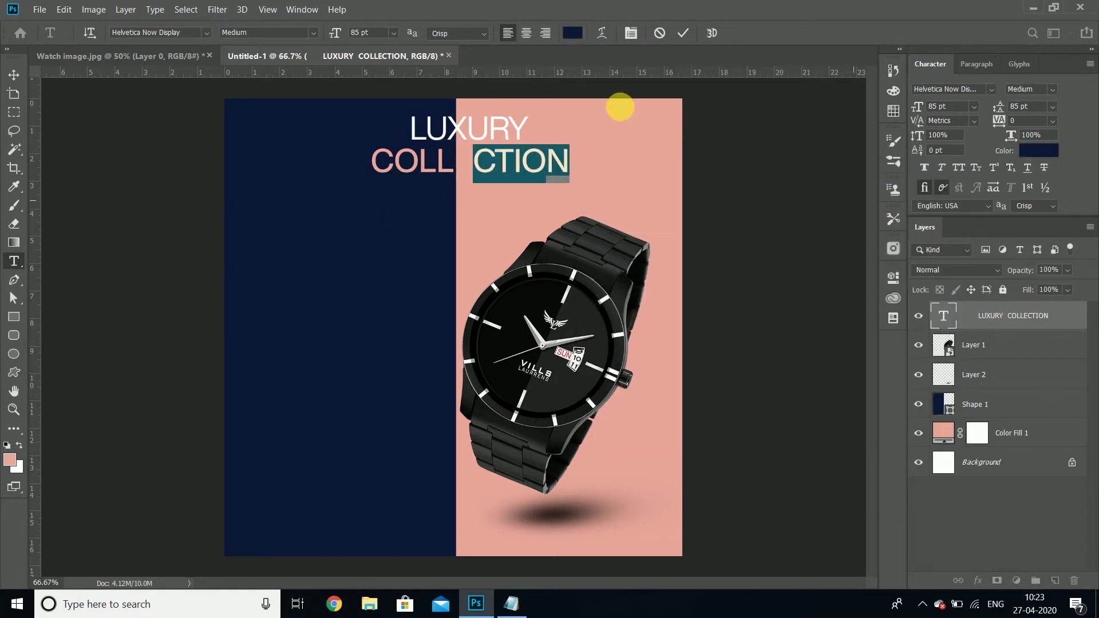
click(681, 38)
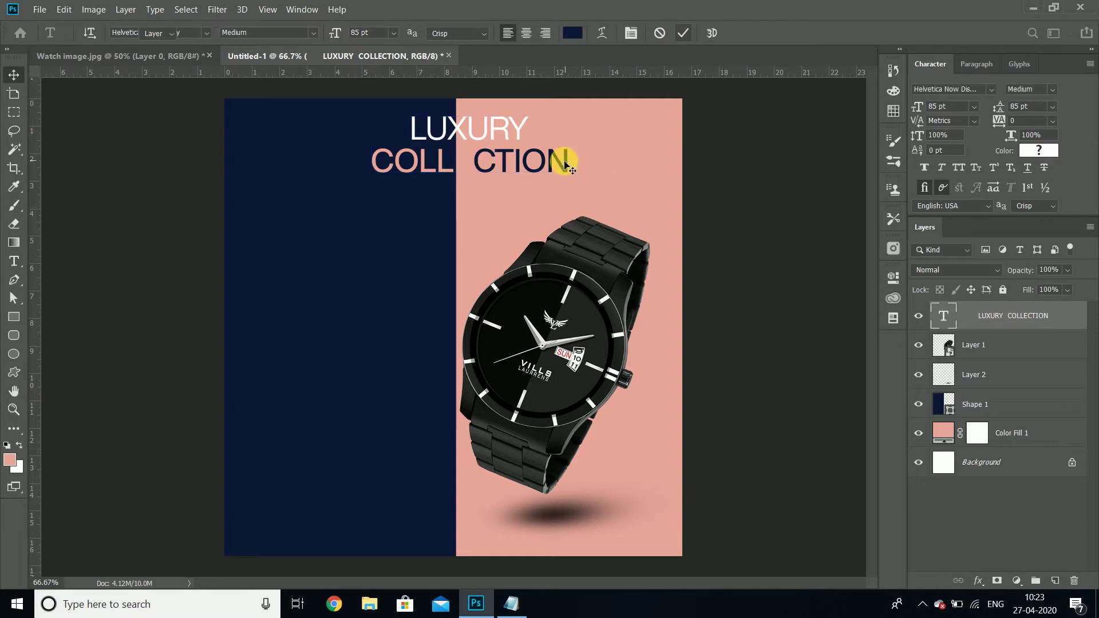
key(ctrl+Return)
mouse_move(562, 157)
mouse_down()
mouse_move(564, 167)
mouse_move(550, 166)
mouse_up()
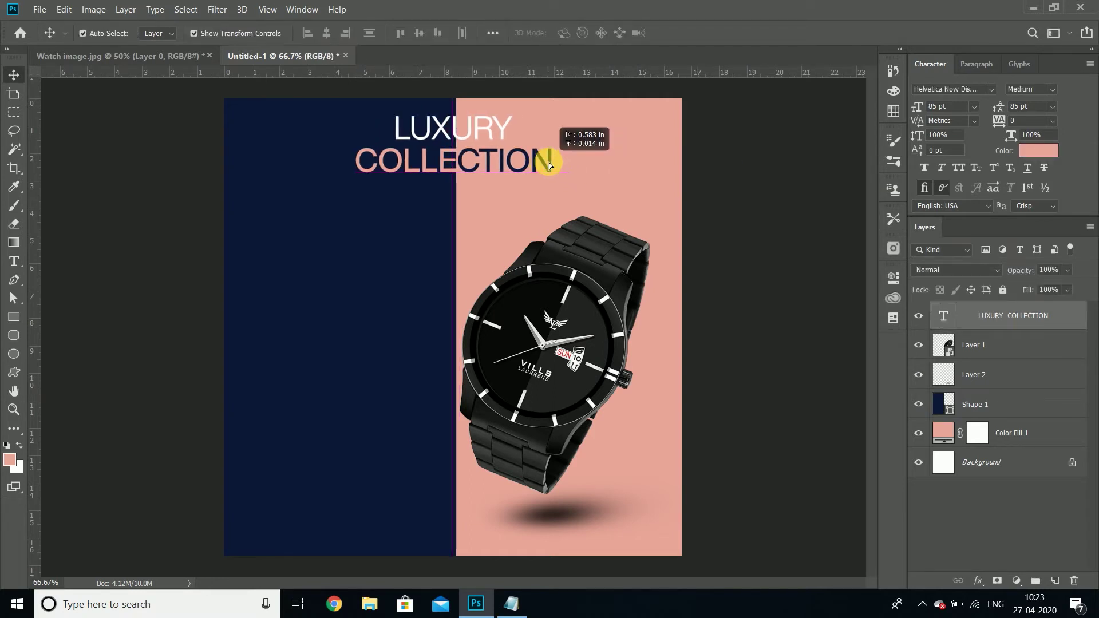
Move the heading slightly lower and nudge it into a centred position.
drag(549, 165, 549, 173)
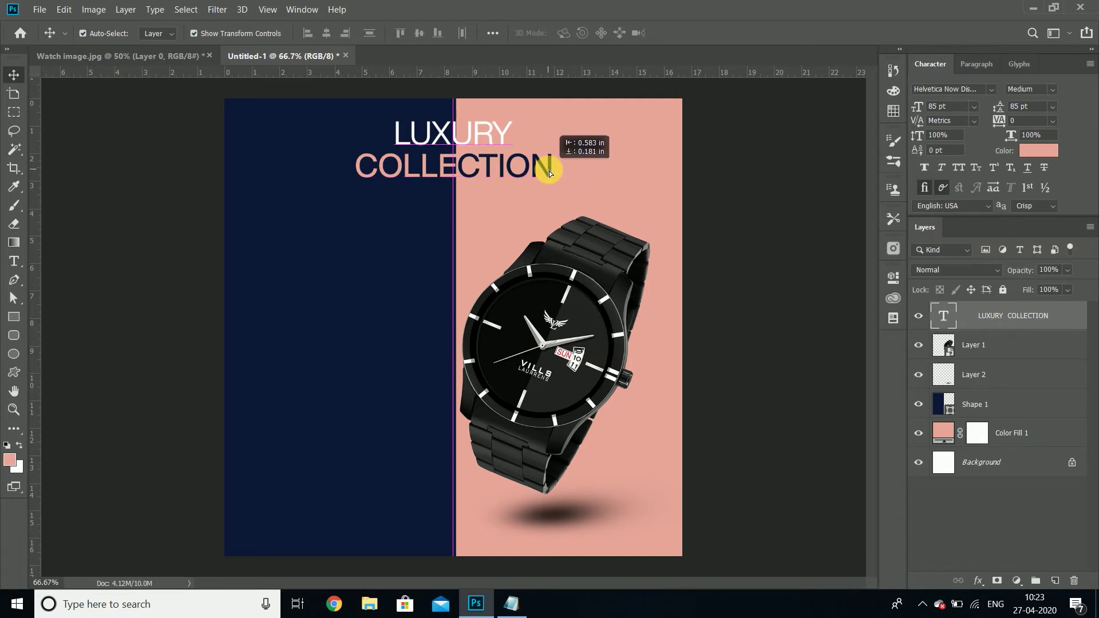
drag(549, 174, 551, 175)
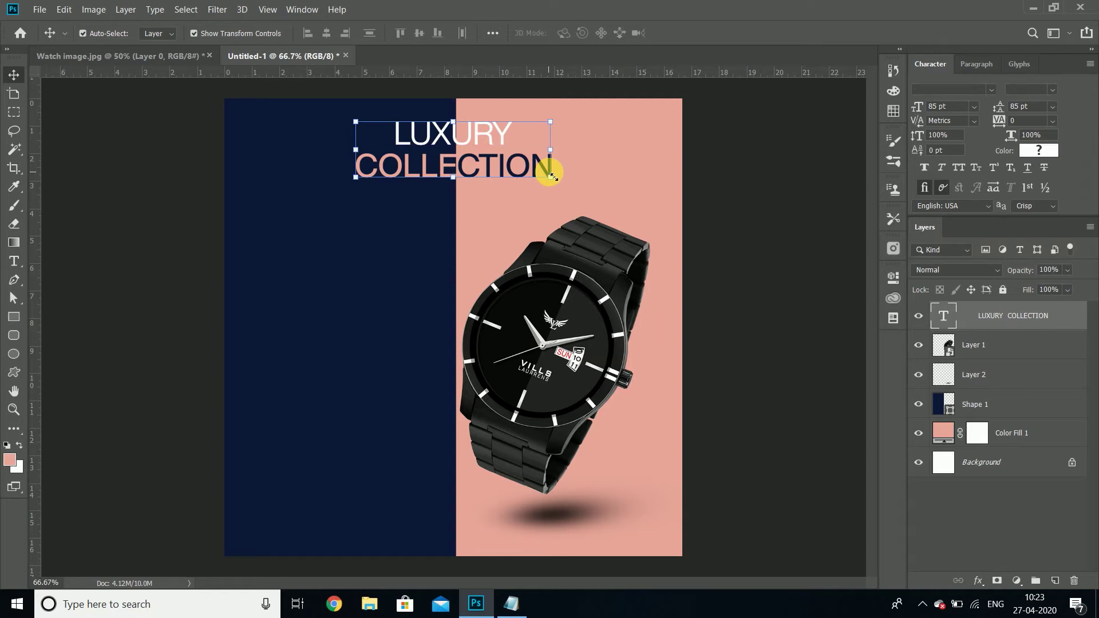
key(Down)
key(Down)
key(Down)
key(Down)
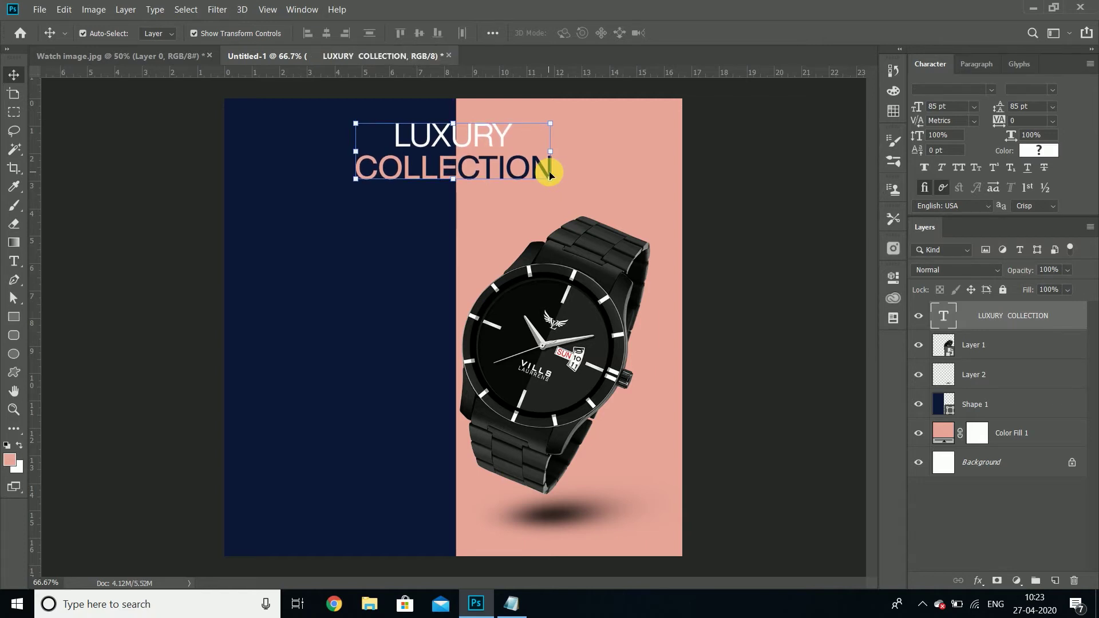
key(Down)
key(Left)
key(Left)
key(Left)
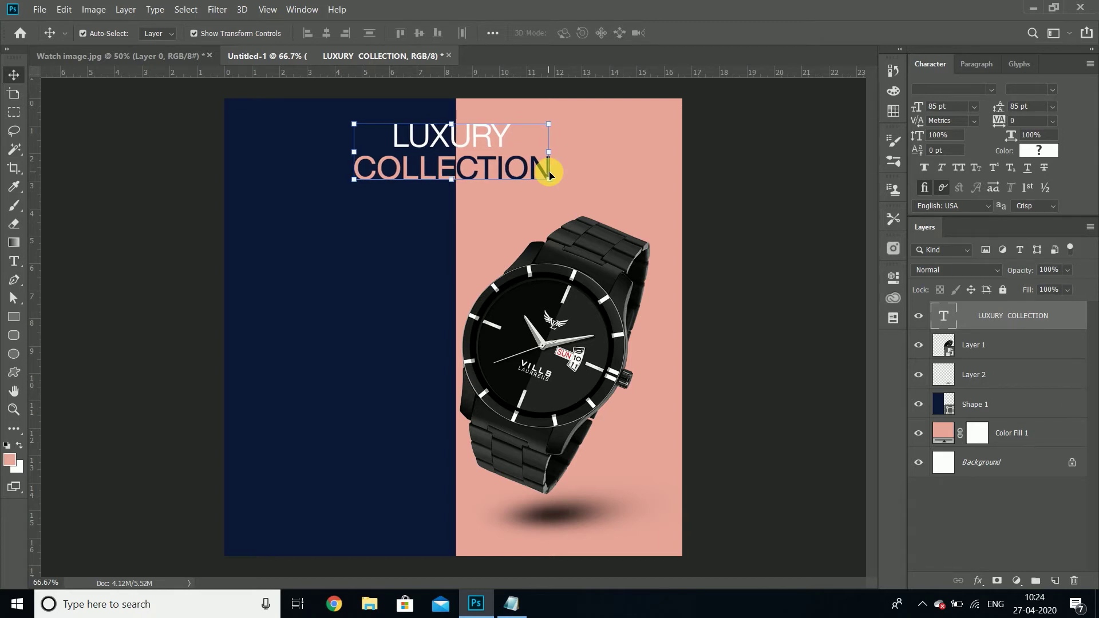
Set the word COLLECTION in Bold weight and commit the heading.
key(t)
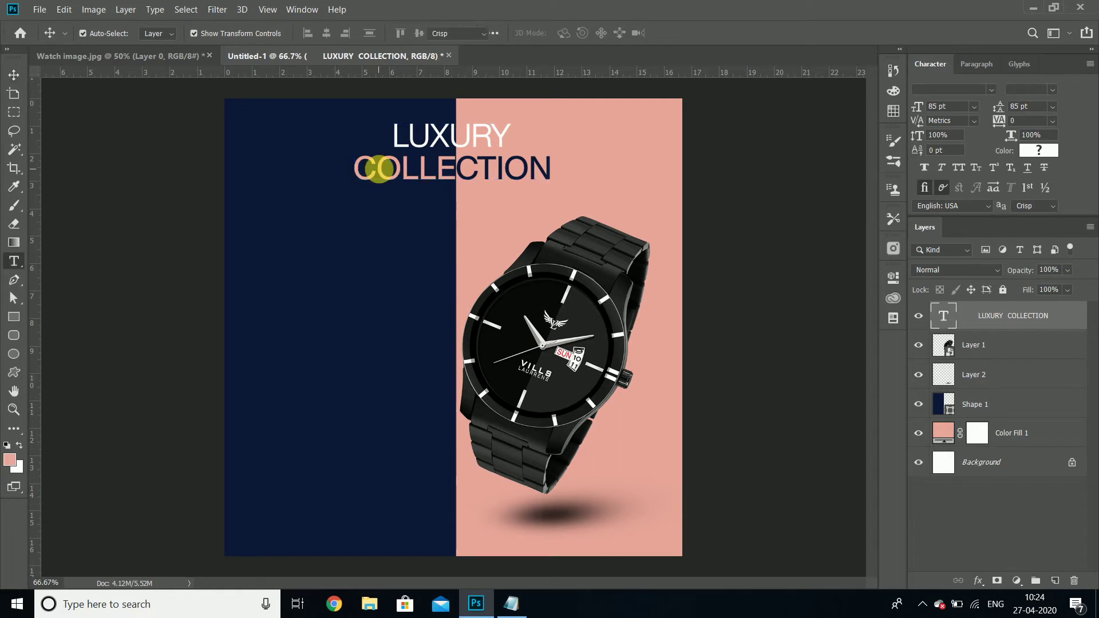
click(377, 169)
drag(347, 171, 559, 176)
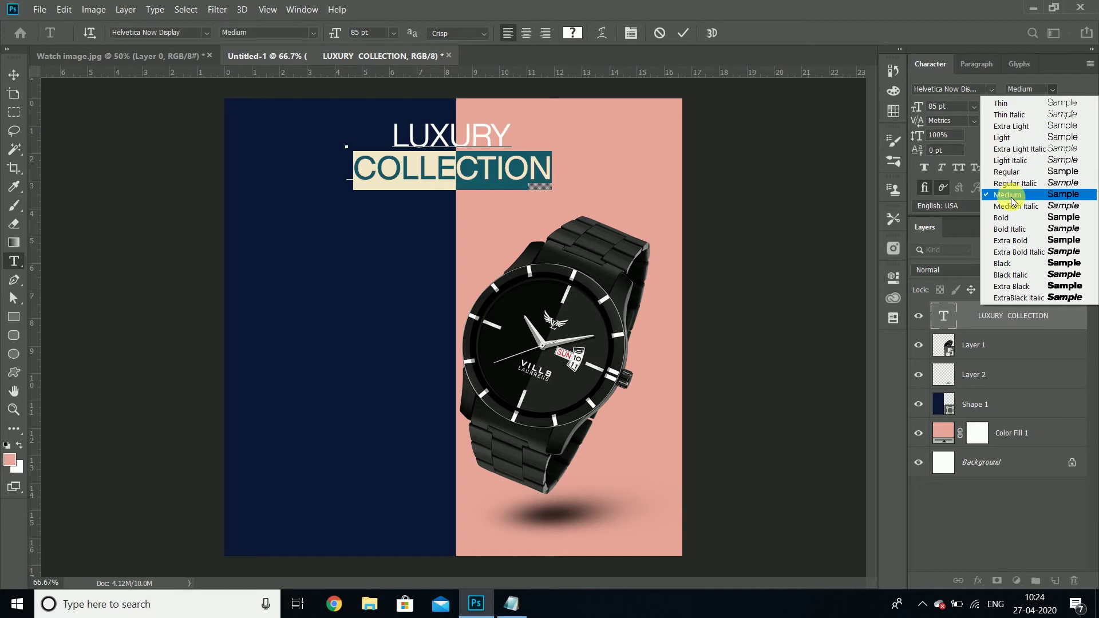
click(1008, 213)
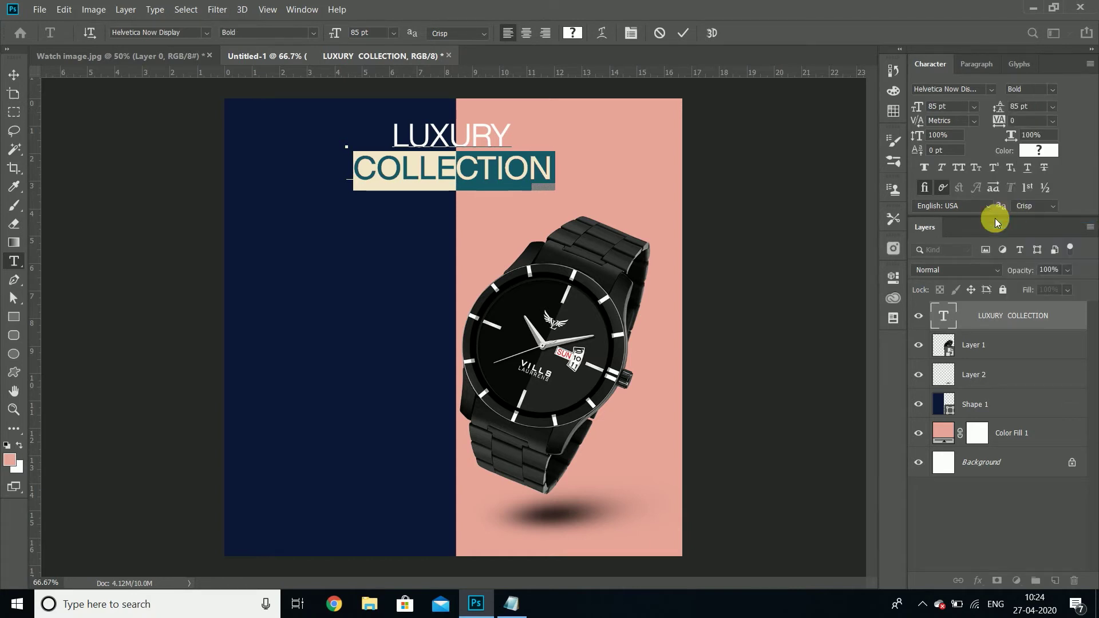
click(689, 30)
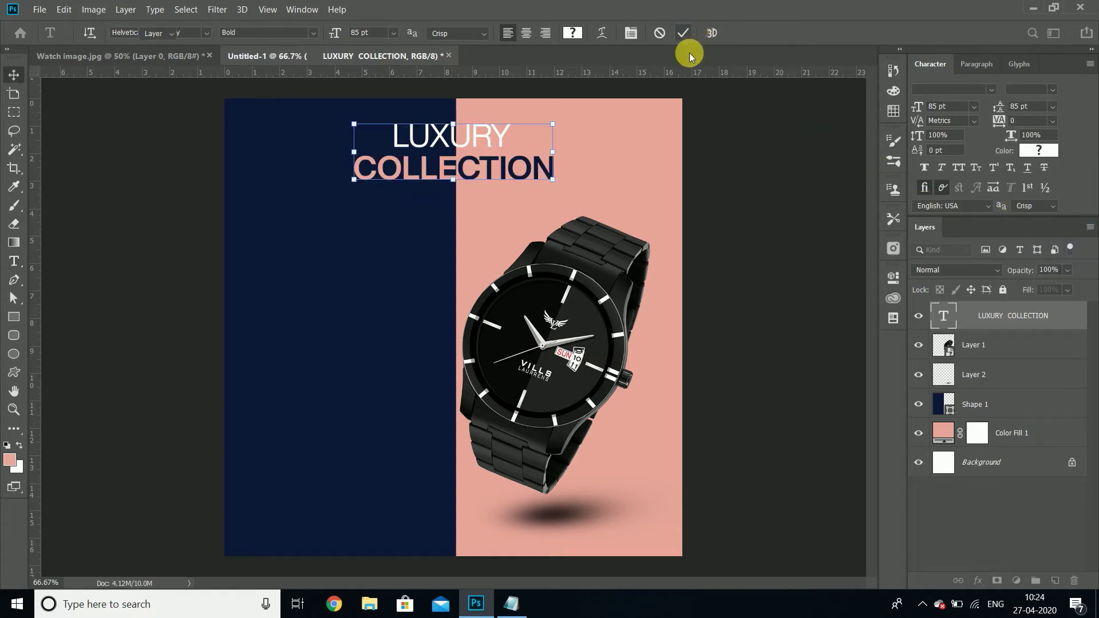
key(v)
click(730, 161)
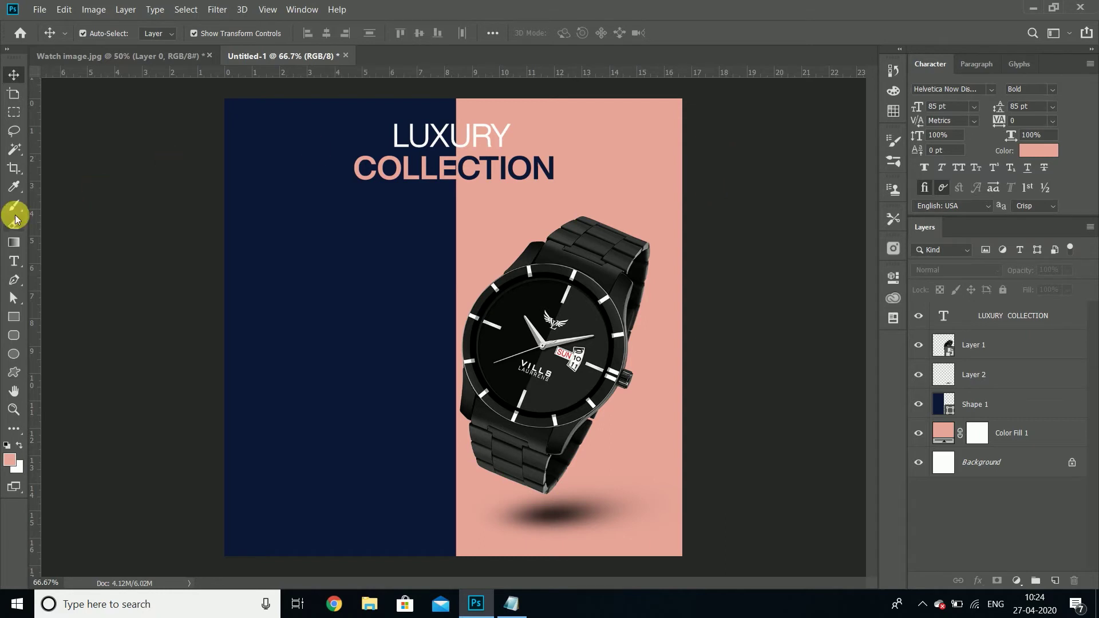
Start a Regular 60 pt text line just below the heading.
click(15, 258)
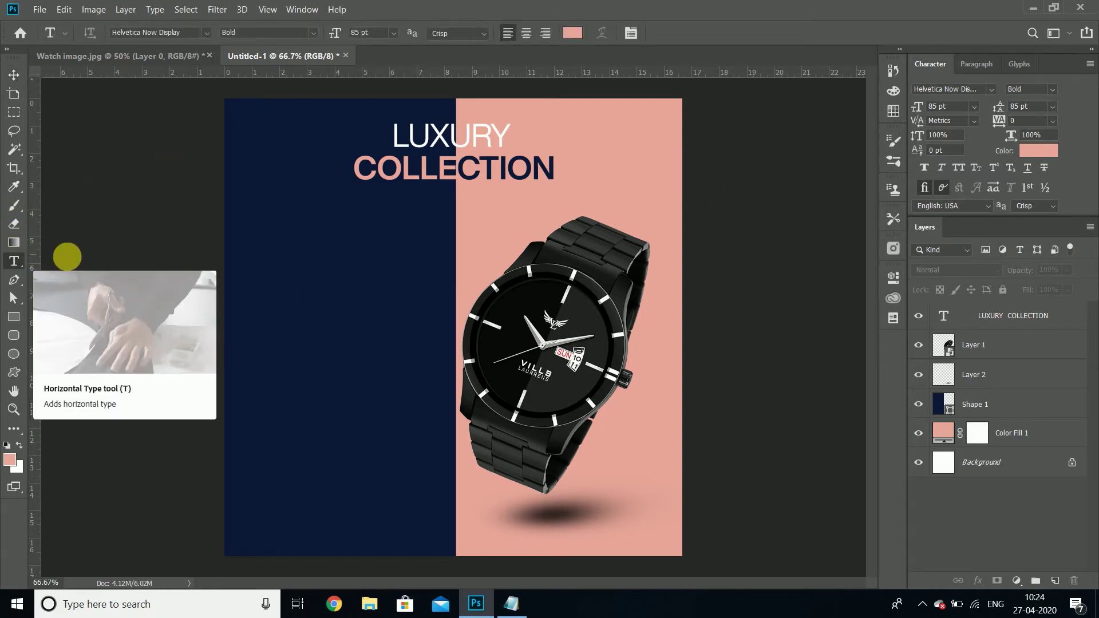
click(1050, 90)
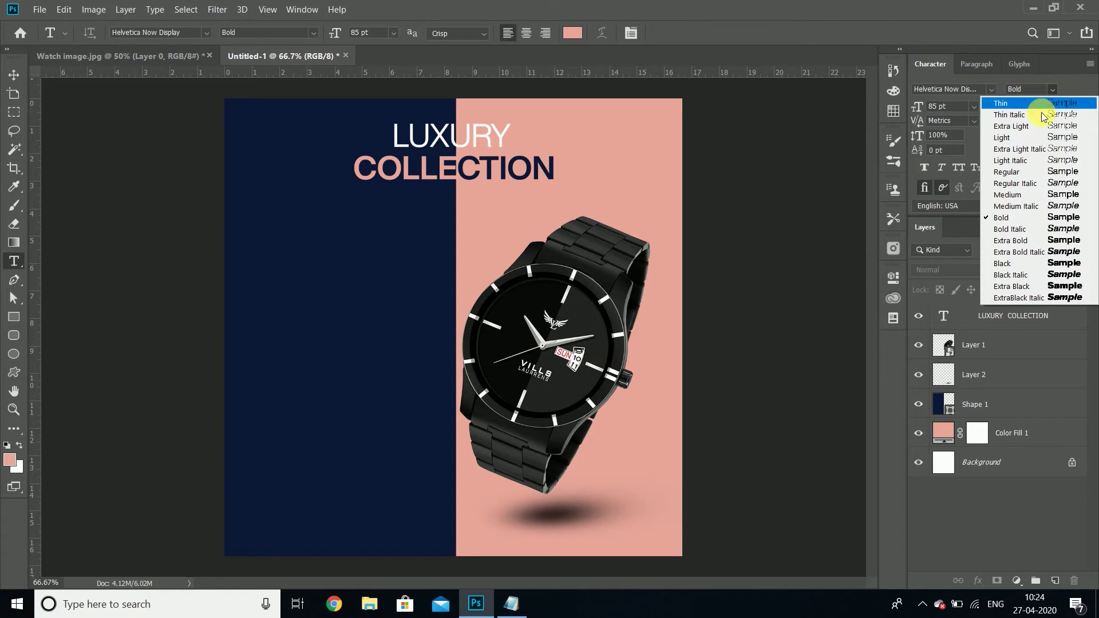
click(1010, 172)
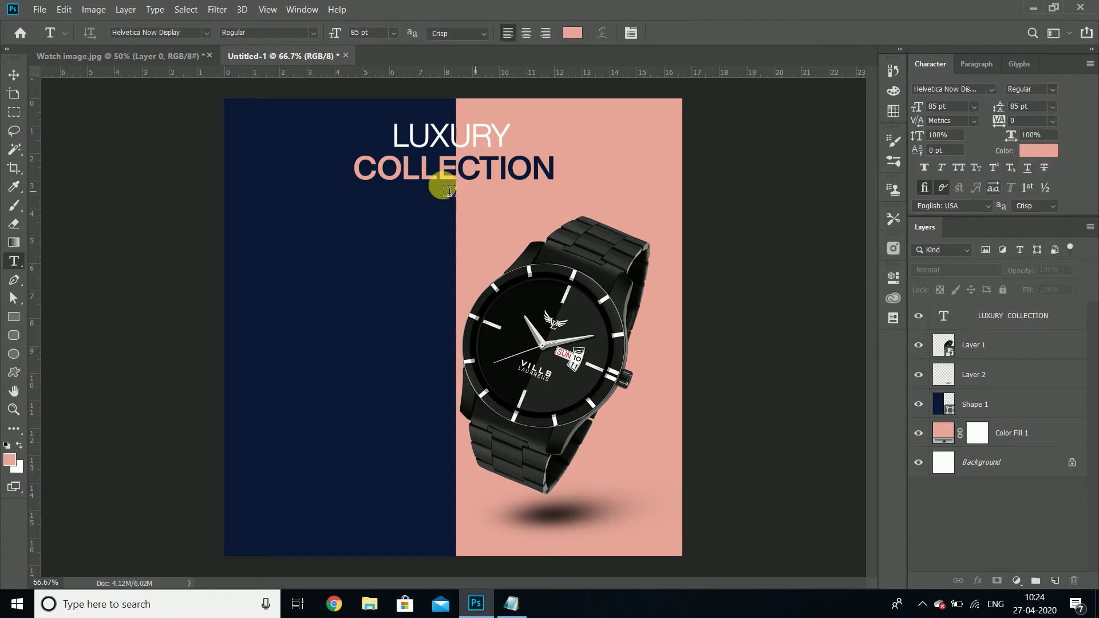
click(394, 33)
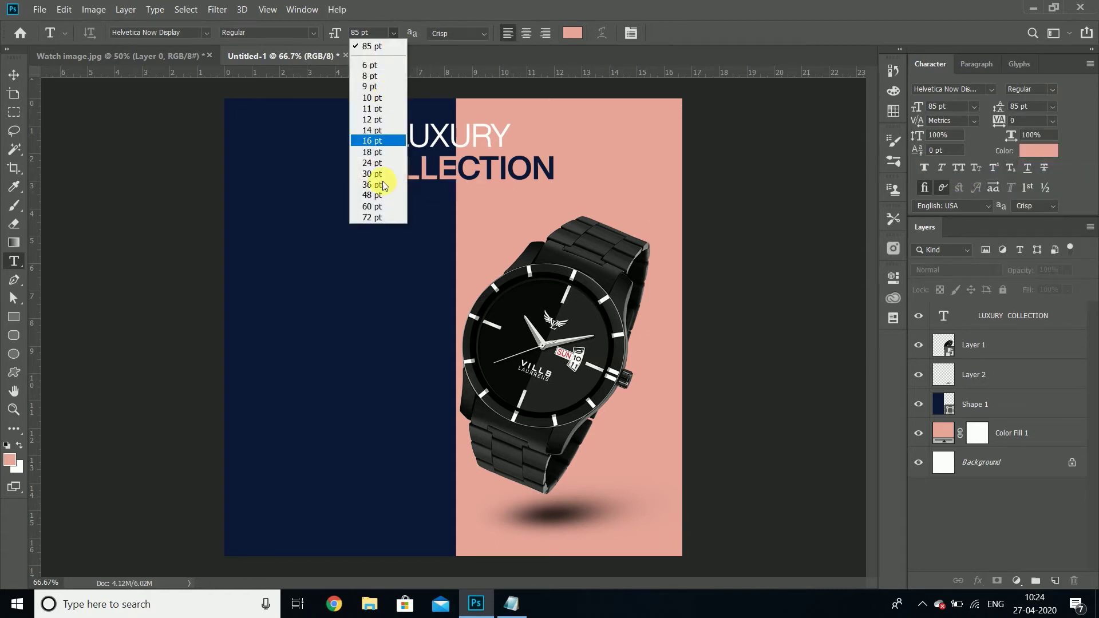
click(387, 207)
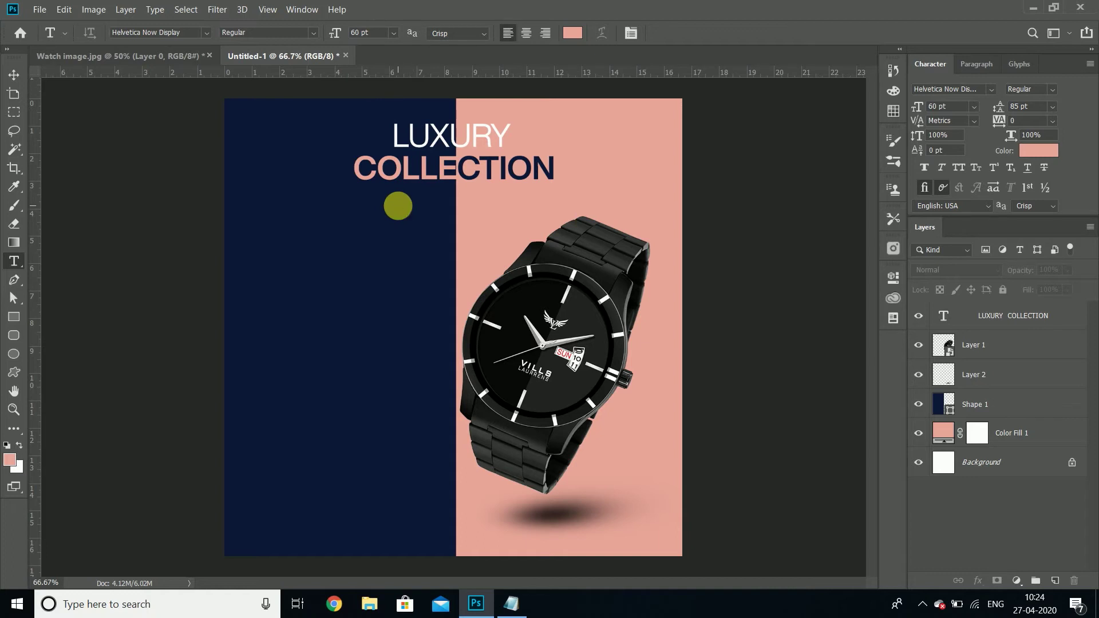
click(398, 206)
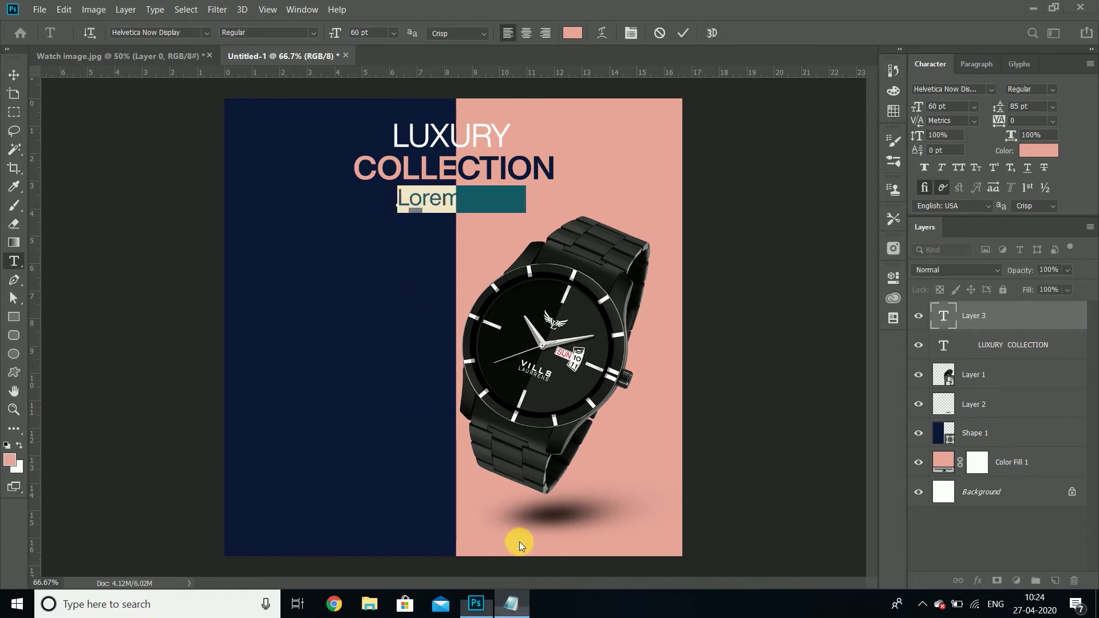
Paste the line FOR COOL PEOPLE LIKE YOU from the notes as the new text.
click(511, 604)
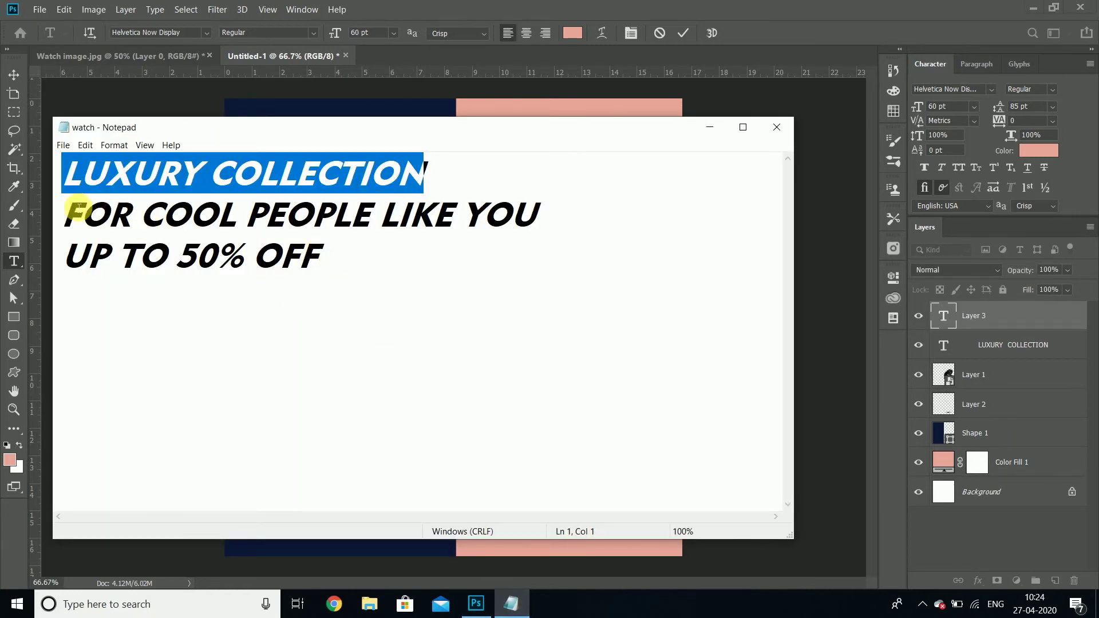
drag(77, 210, 548, 229)
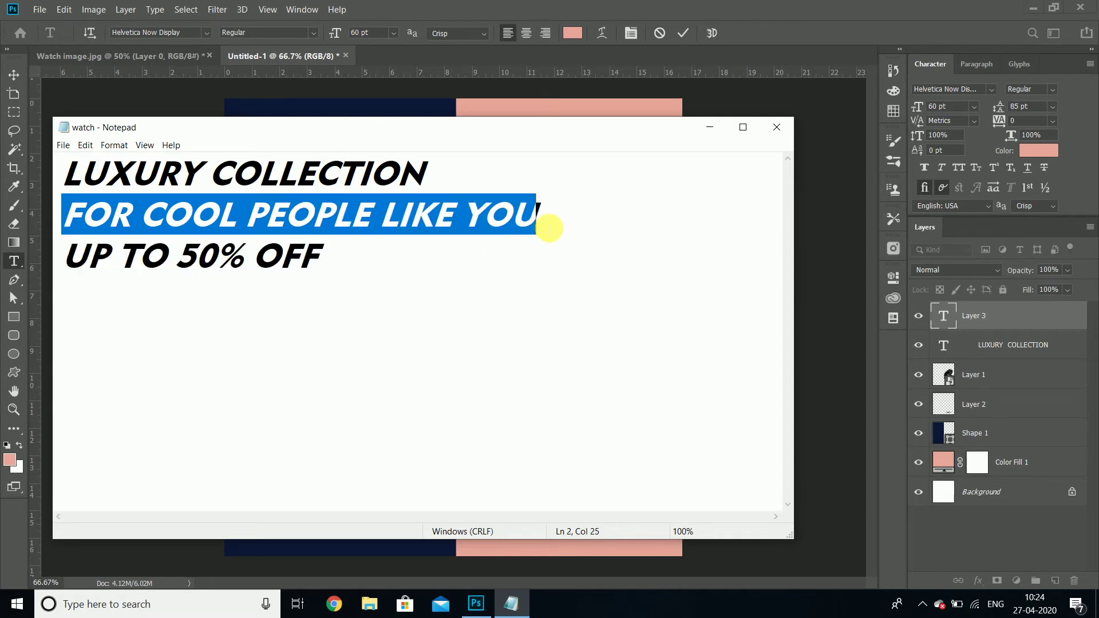
click(702, 128)
key(ctrl+v)
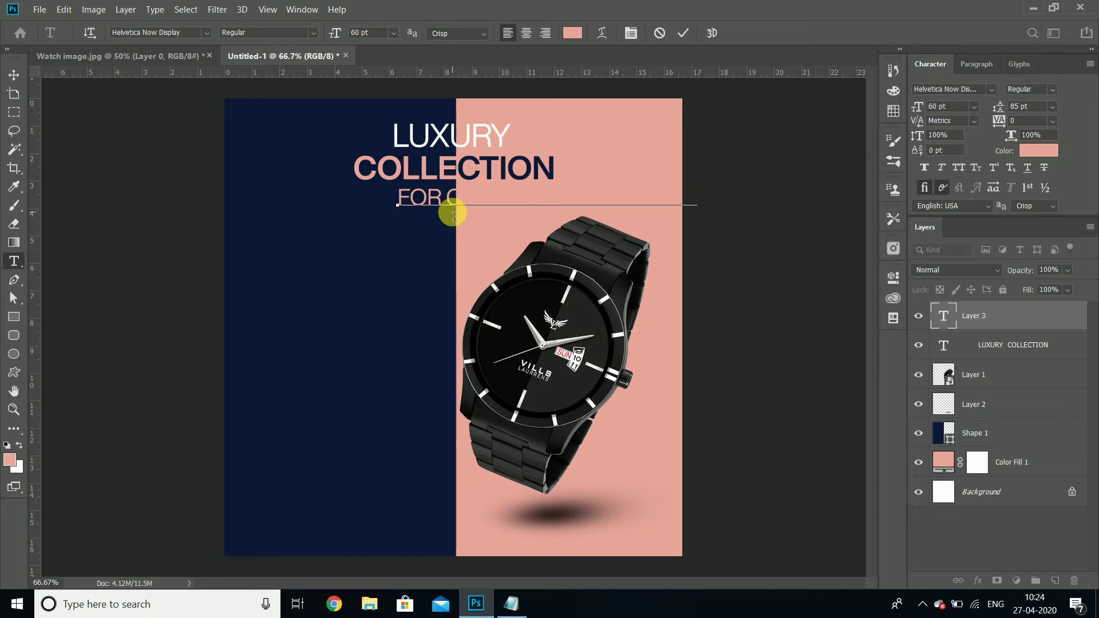
click(13, 74)
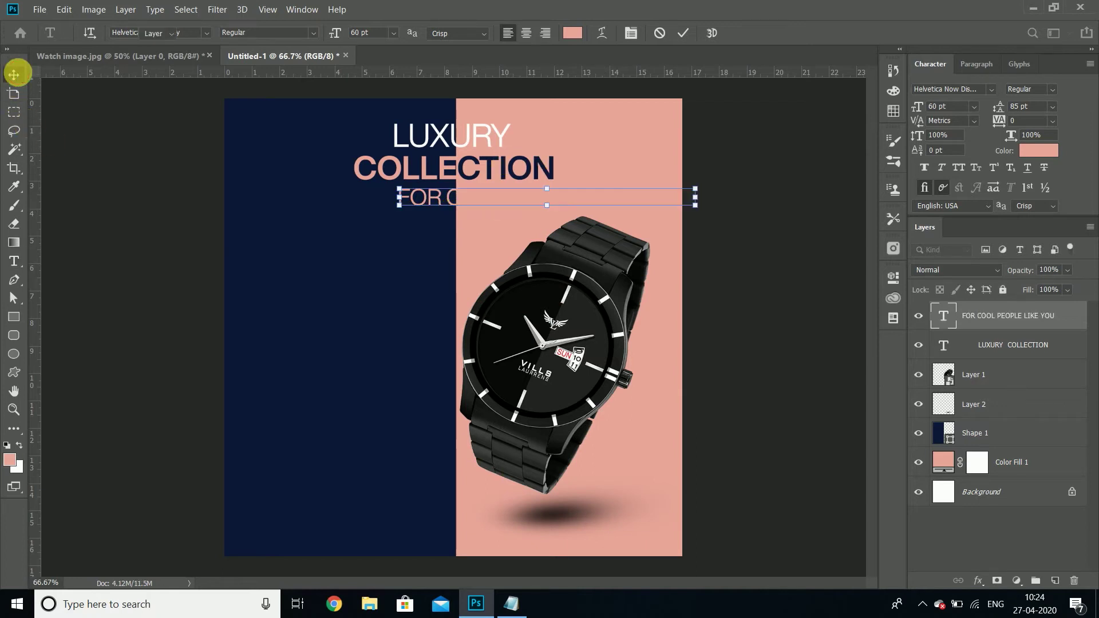
Make the tagline text white (ffffff) and shift it left under the heading.
click(1038, 151)
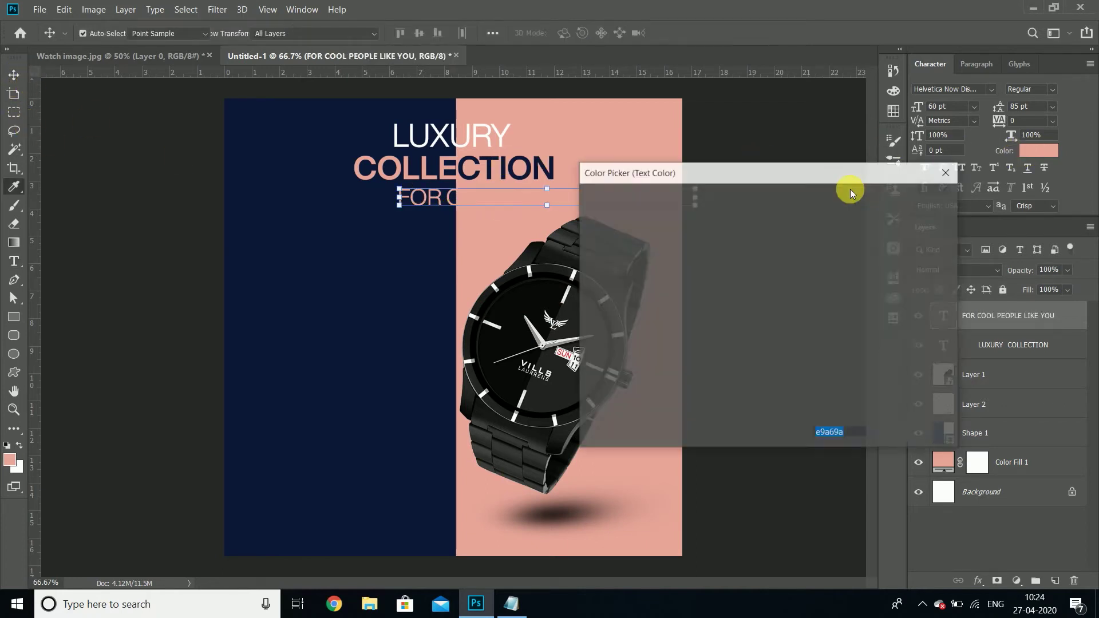
click(597, 214)
drag(597, 214, 585, 205)
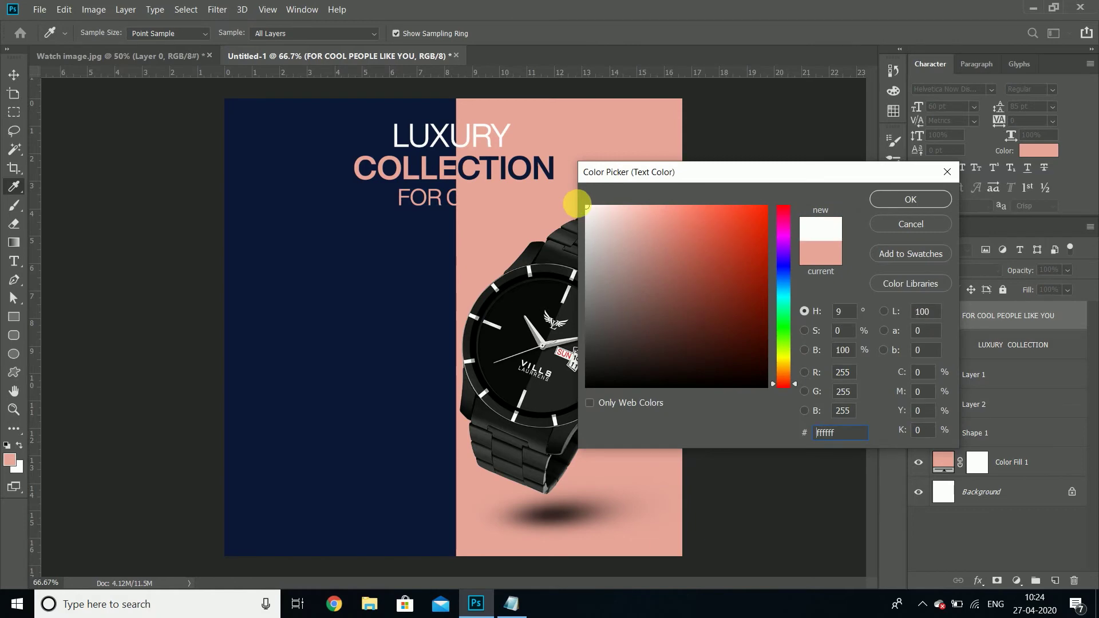
click(881, 199)
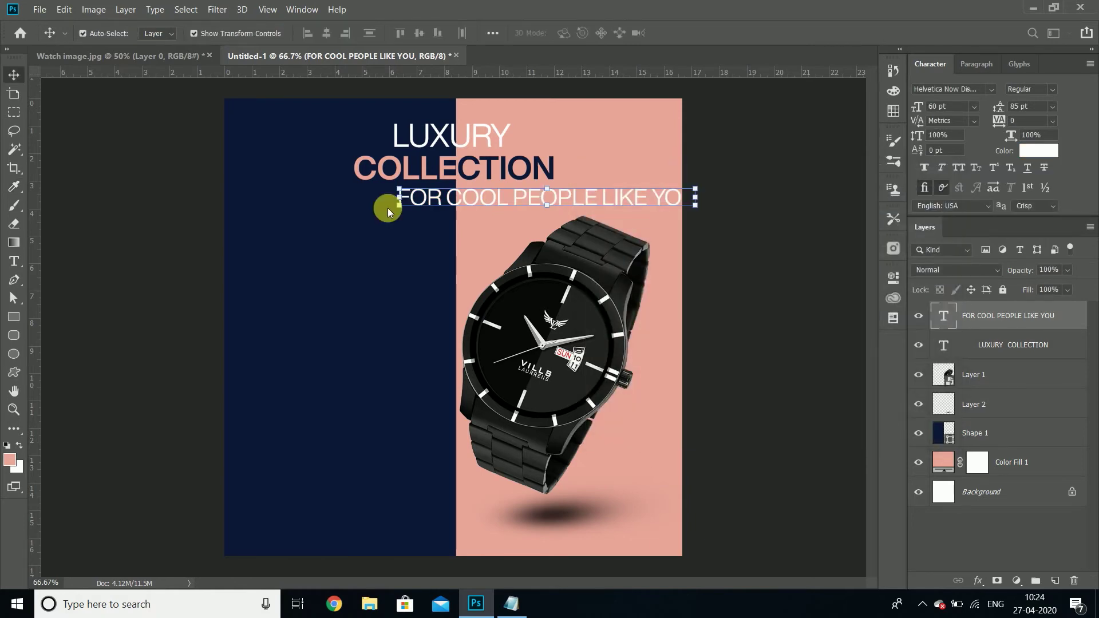
drag(456, 198, 380, 189)
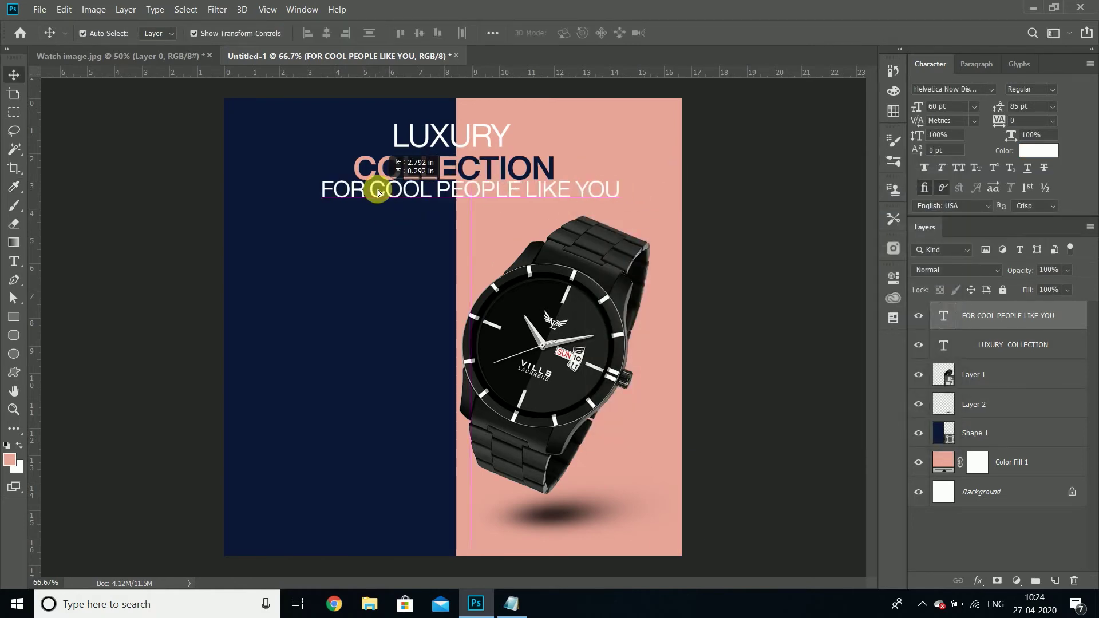
Resize the tagline to 36 pt and centre it beneath COLLECTION.
click(973, 107)
click(943, 259)
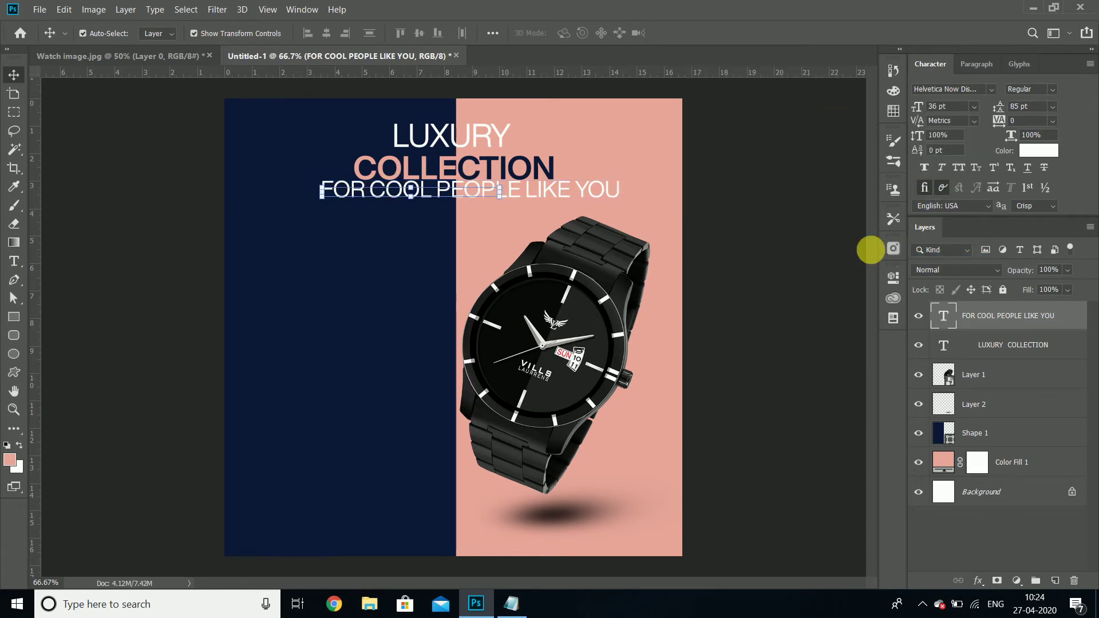
click(800, 215)
drag(490, 196, 536, 194)
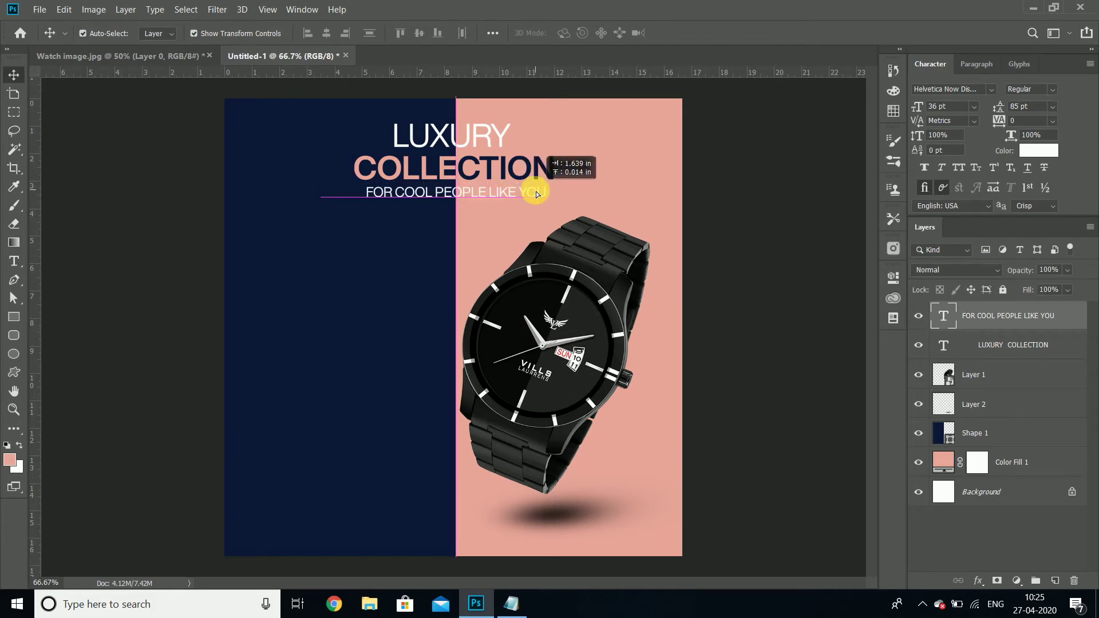
drag(536, 194, 536, 194)
click(738, 186)
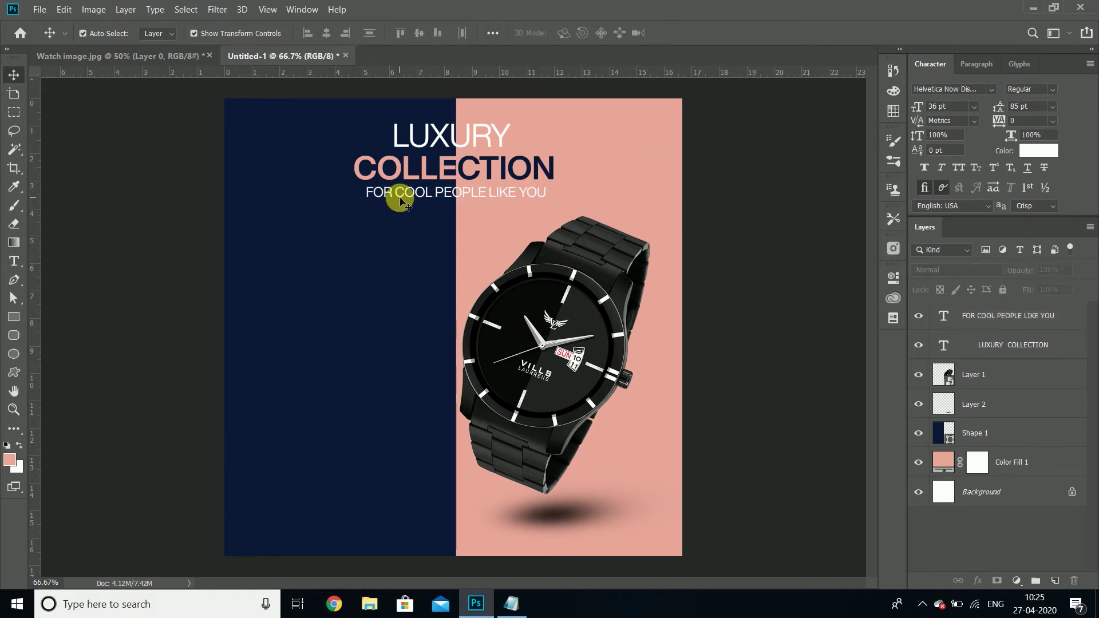
drag(401, 196, 402, 197)
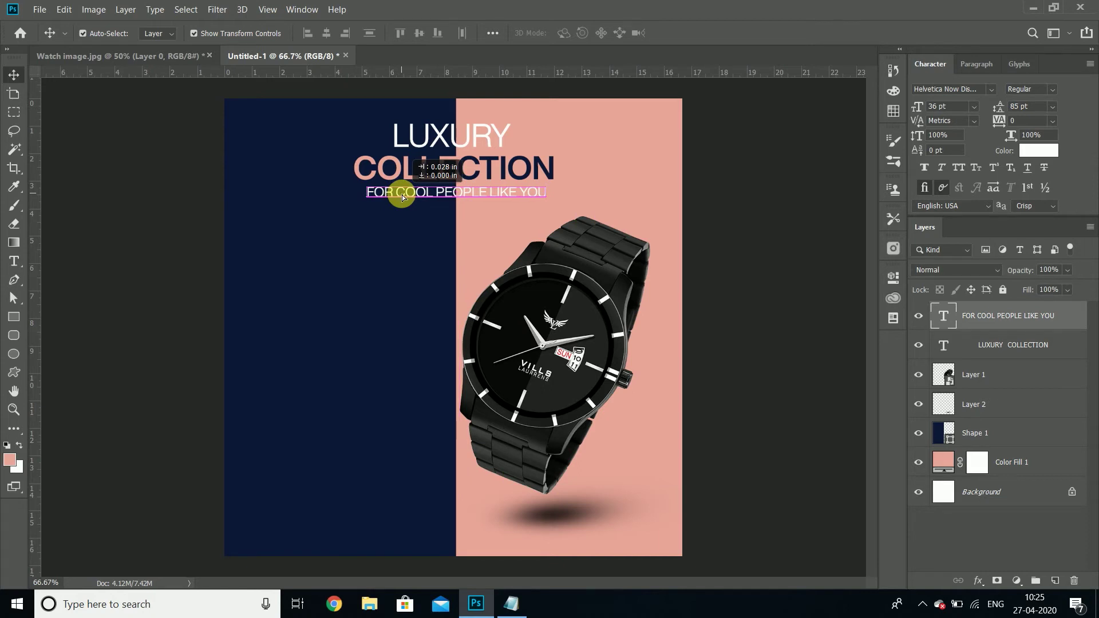
click(170, 252)
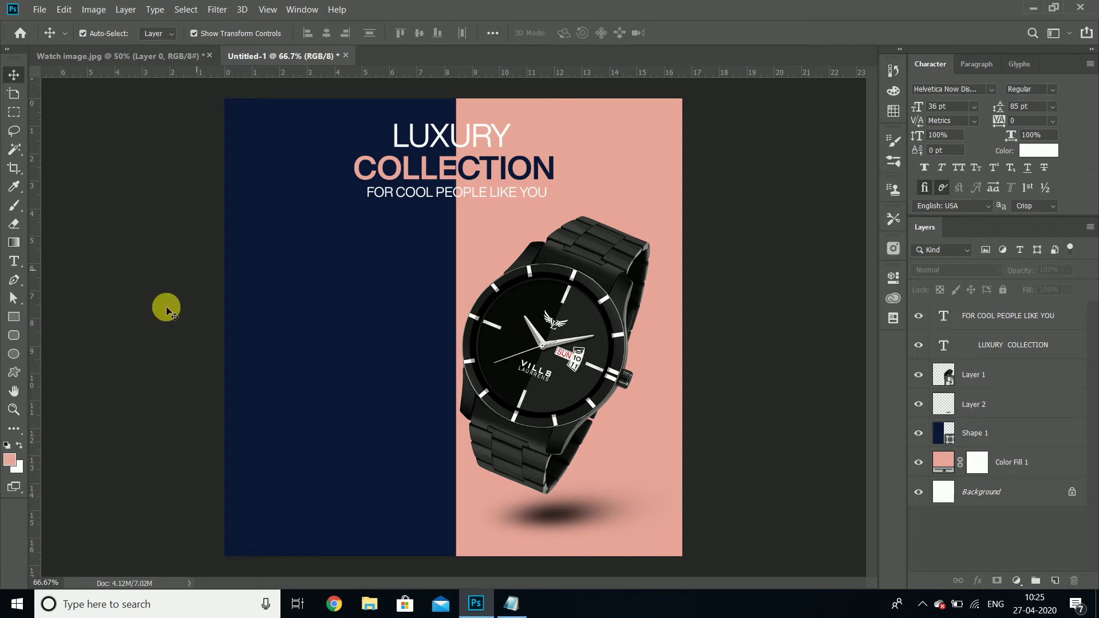
click(14, 428)
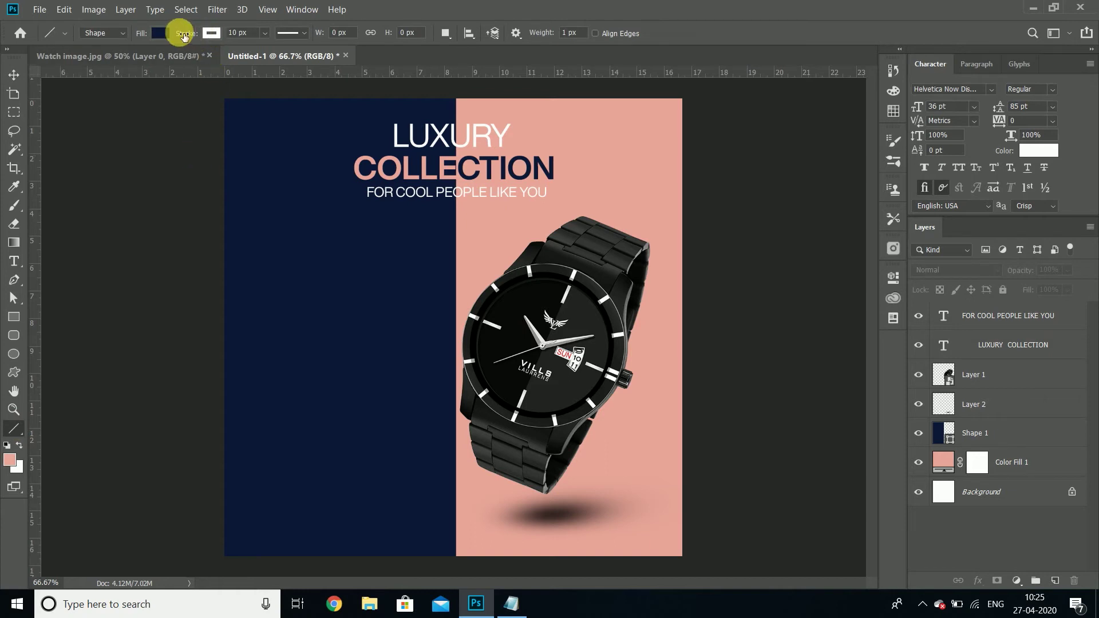
Set the Line tool to no fill with a white stroke.
click(164, 33)
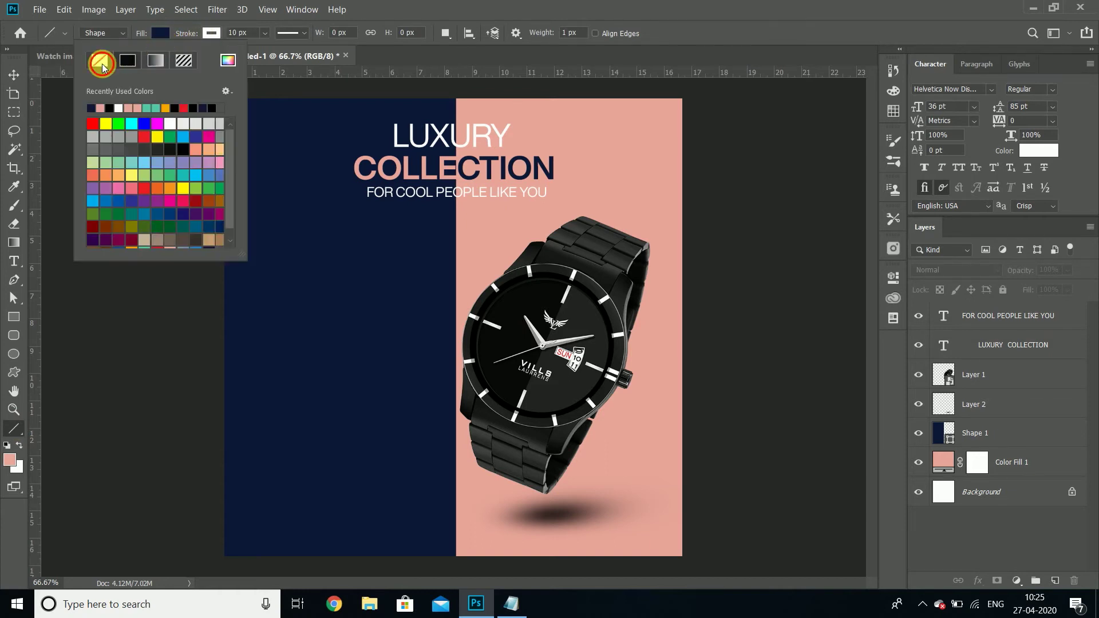
click(214, 32)
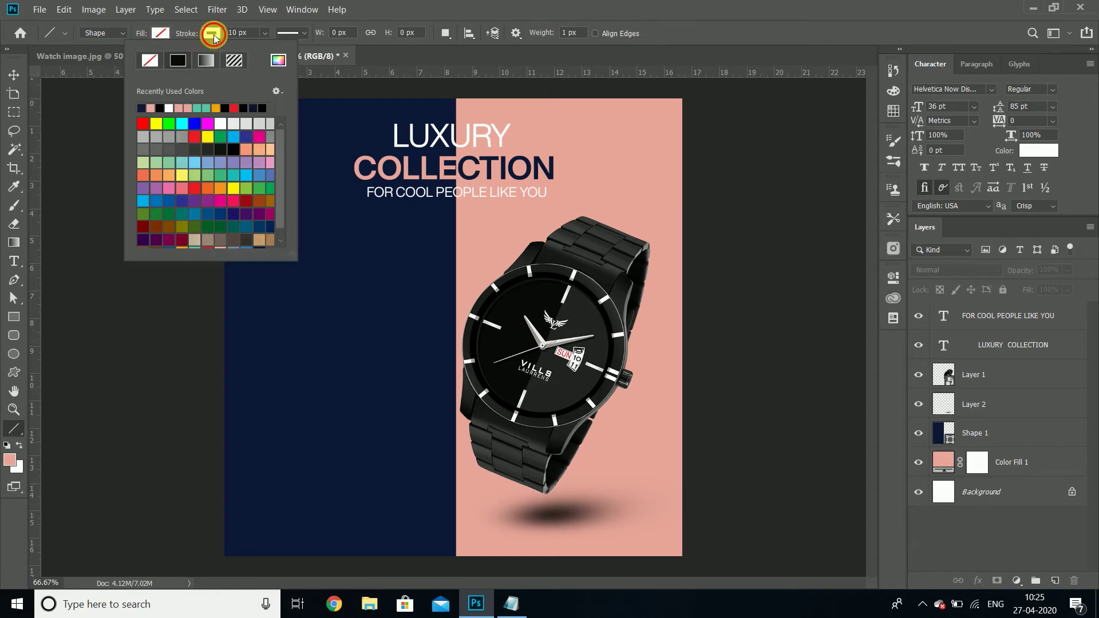
click(214, 33)
click(329, 34)
key(BackSpace)
text(3)
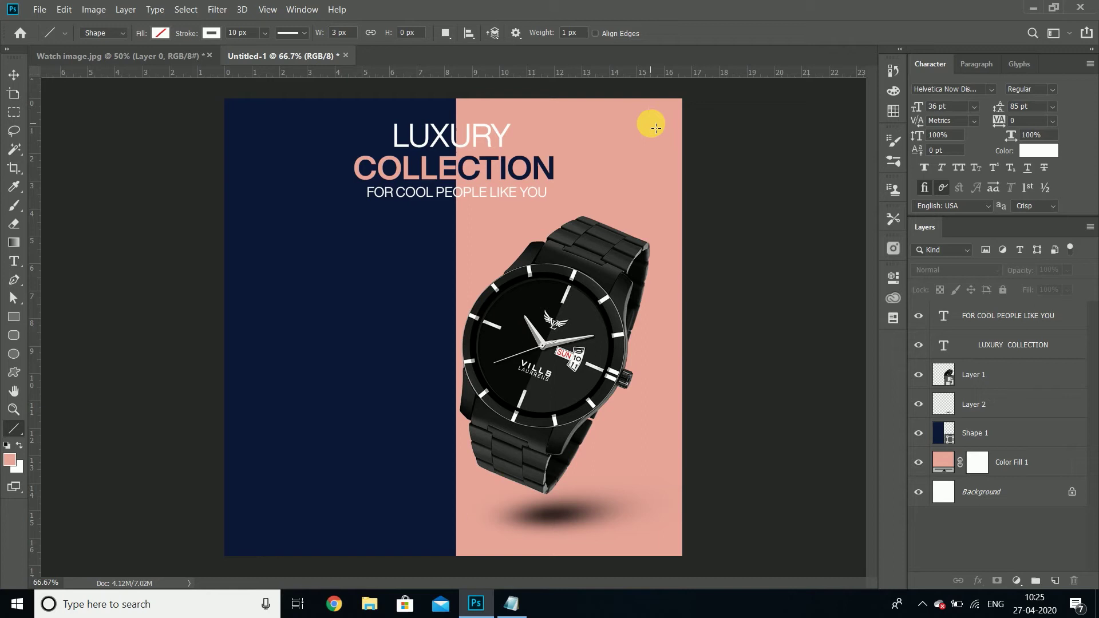
Draw a vertical line at the top right beside the heading and set its width to 3 px.
drag(659, 121, 659, 168)
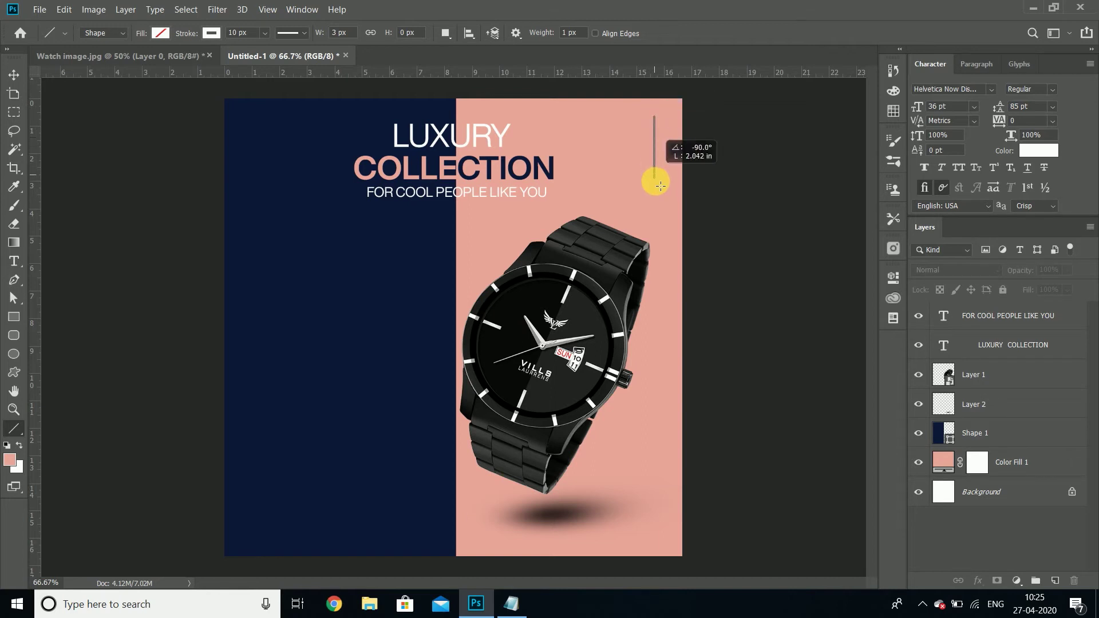
mouse_move(659, 168)
mouse_down()
mouse_move(664, 189)
mouse_move(665, 175)
mouse_up()
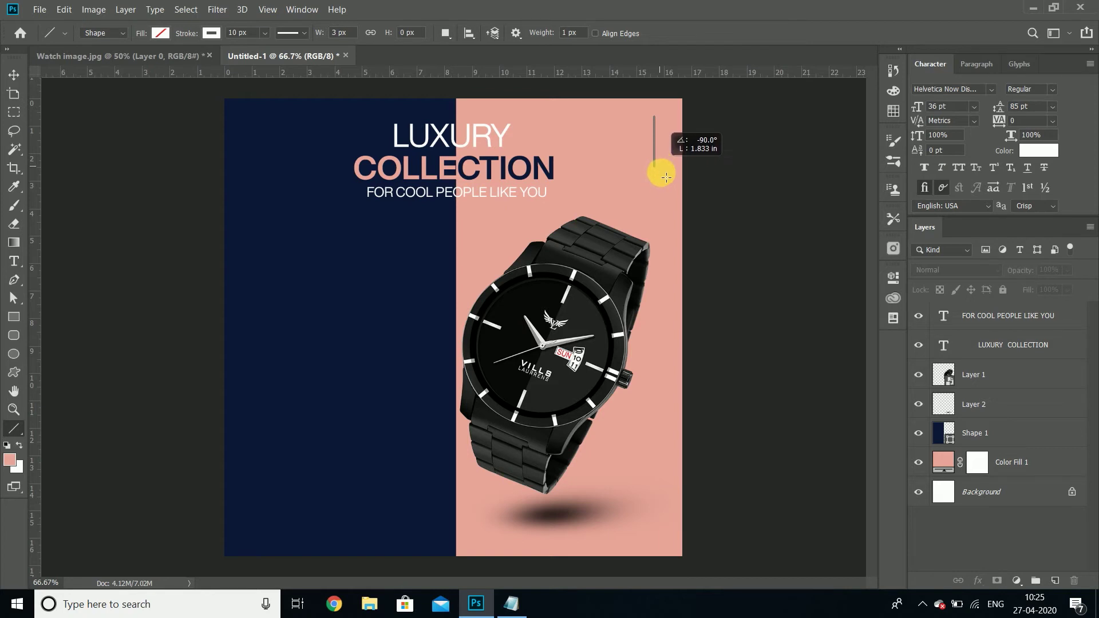
drag(664, 175, 668, 185)
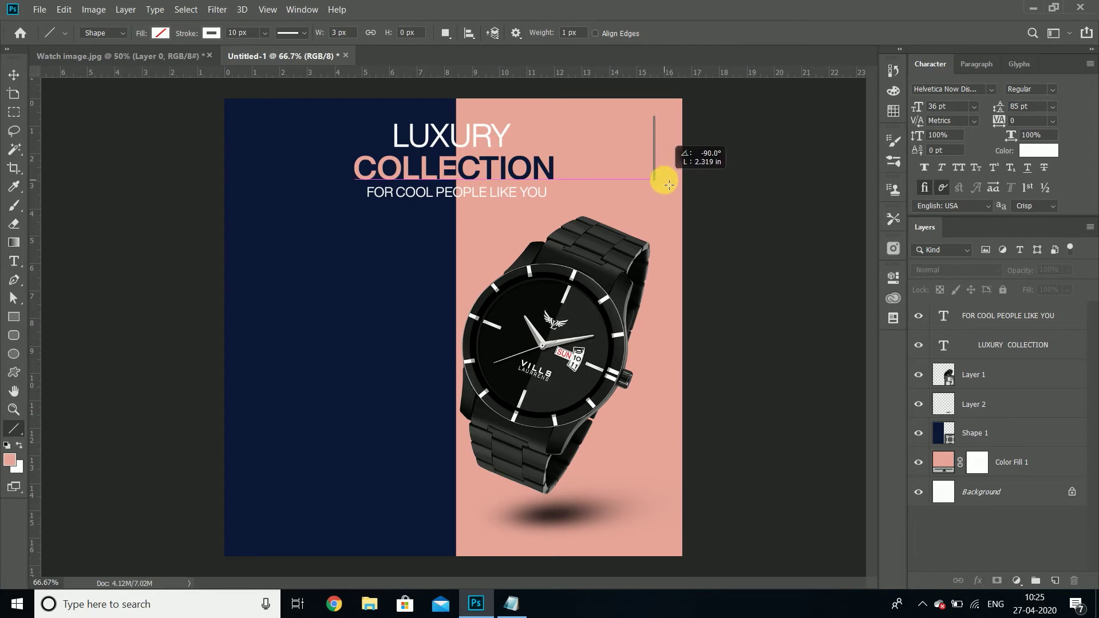
drag(669, 185, 668, 185)
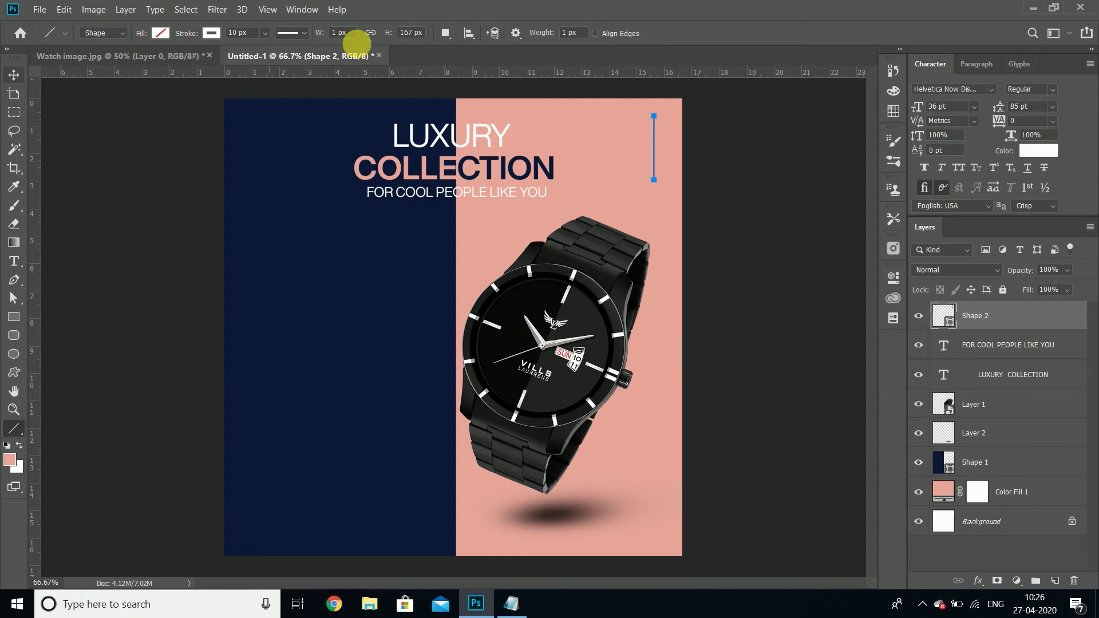
click(322, 35)
text(3)
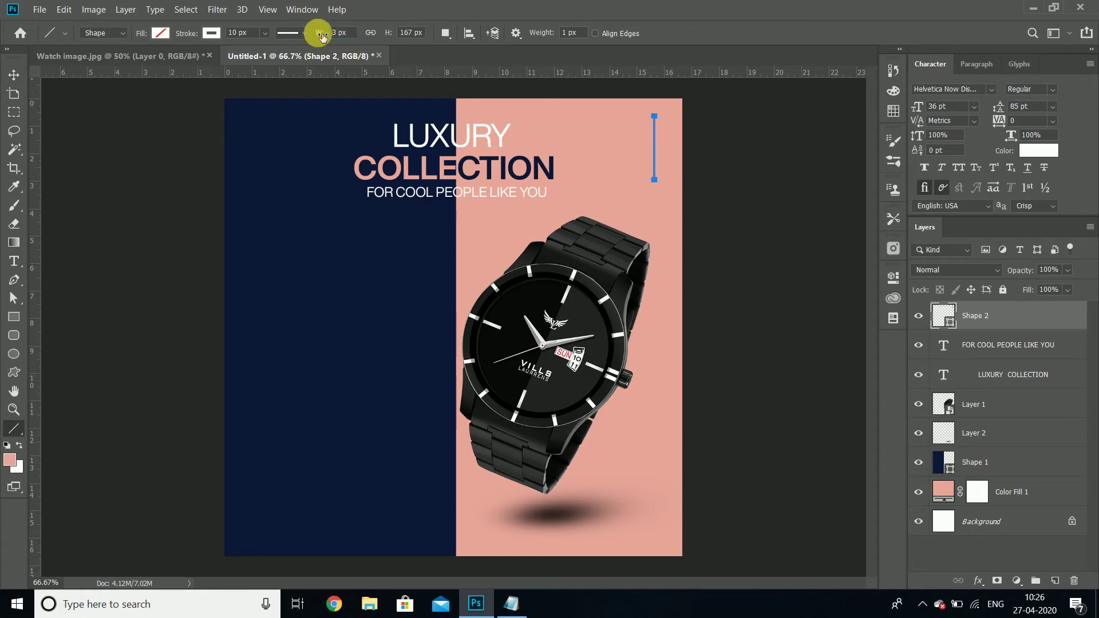
click(17, 76)
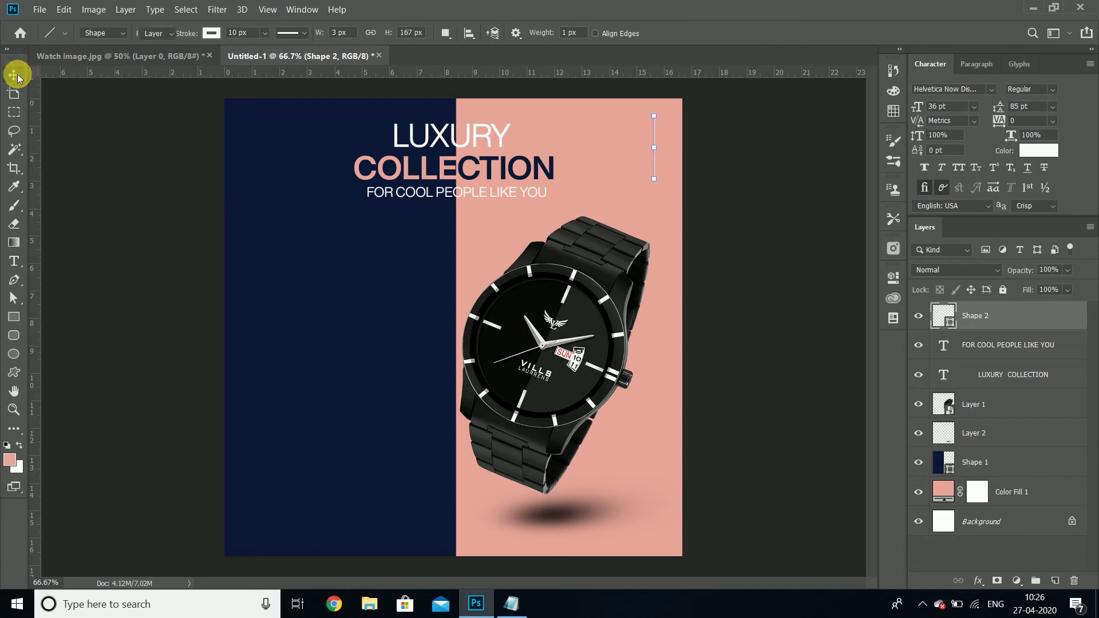
click(132, 246)
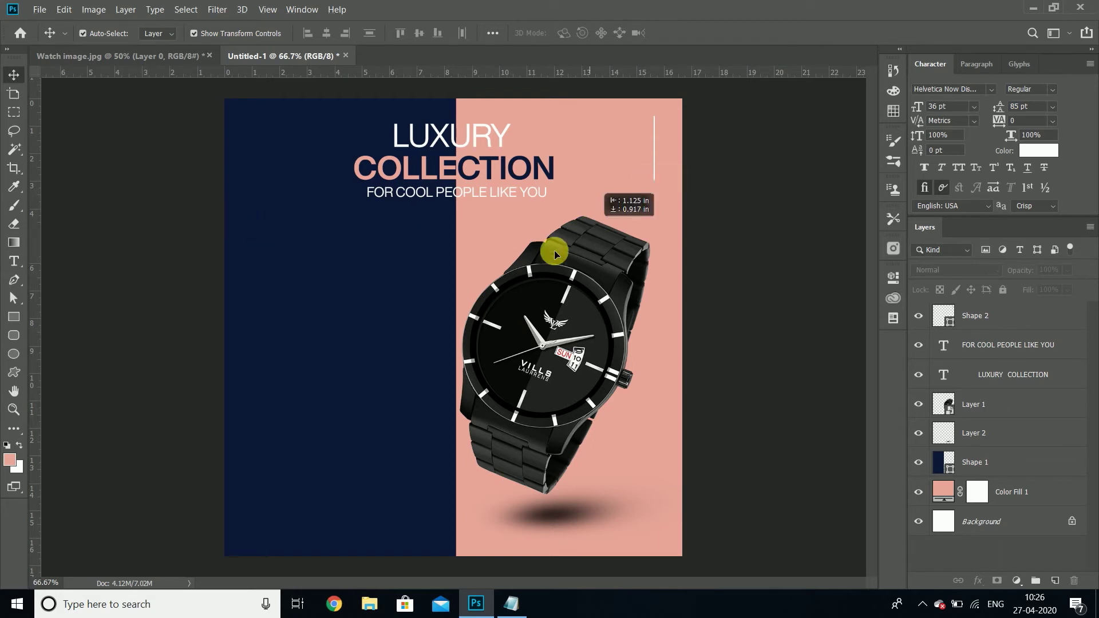
Place a copy of the thin white line (Shape 2) at the bottom left of the navy half.
key(ctrl+j)
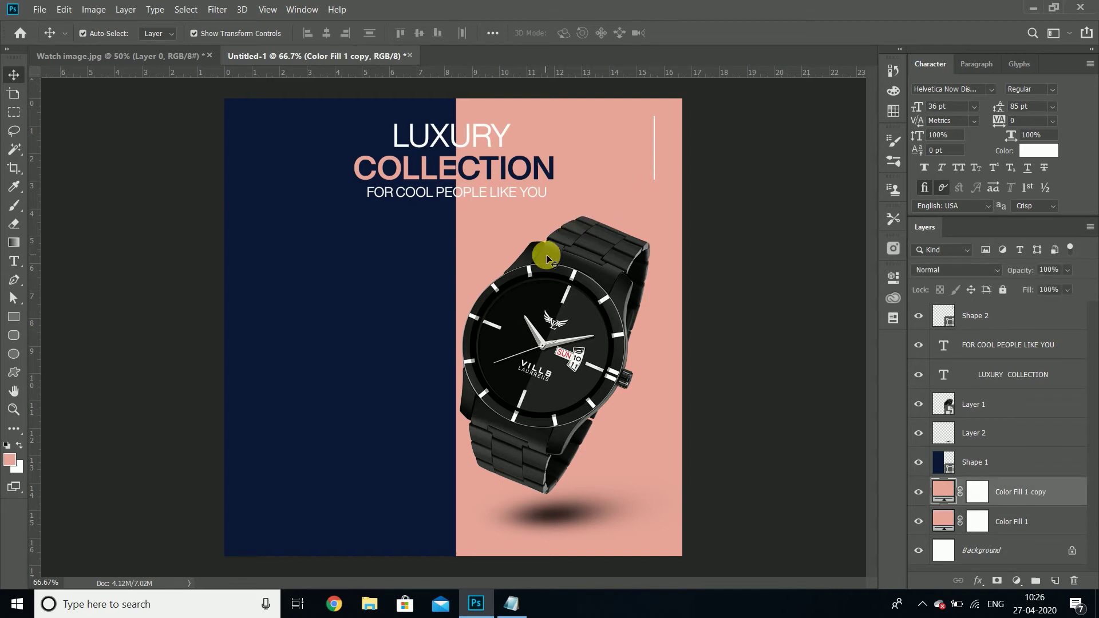
key(ctrl+z)
click(655, 159)
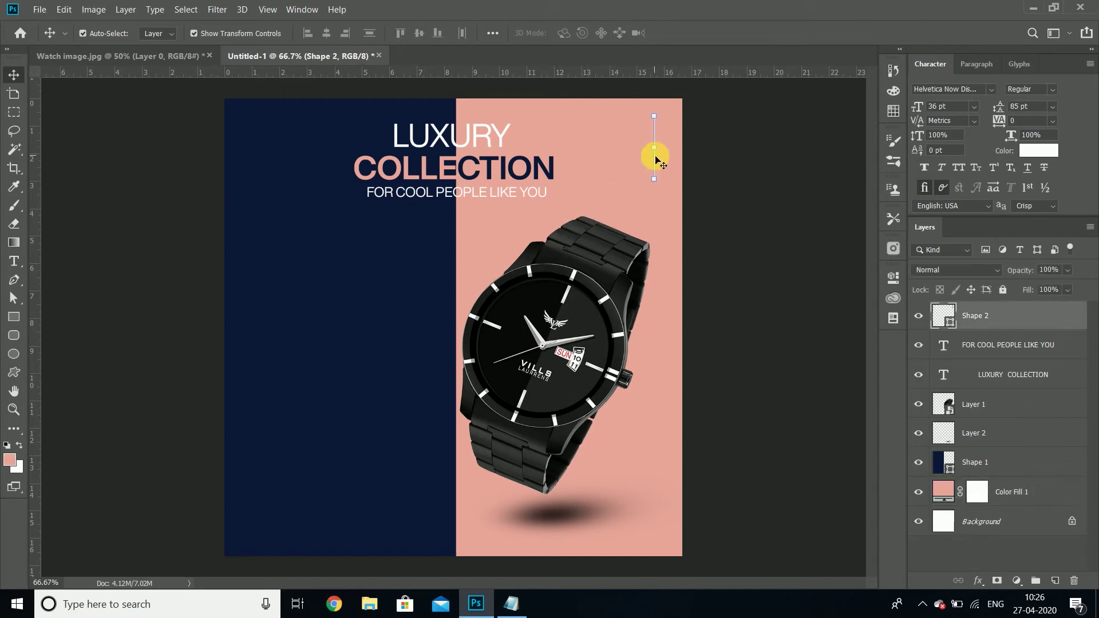
mouse_move(656, 171)
mouse_down()
mouse_move(280, 470)
mouse_move(203, 510)
mouse_move(242, 505)
mouse_move(262, 510)
mouse_move(261, 522)
mouse_up()
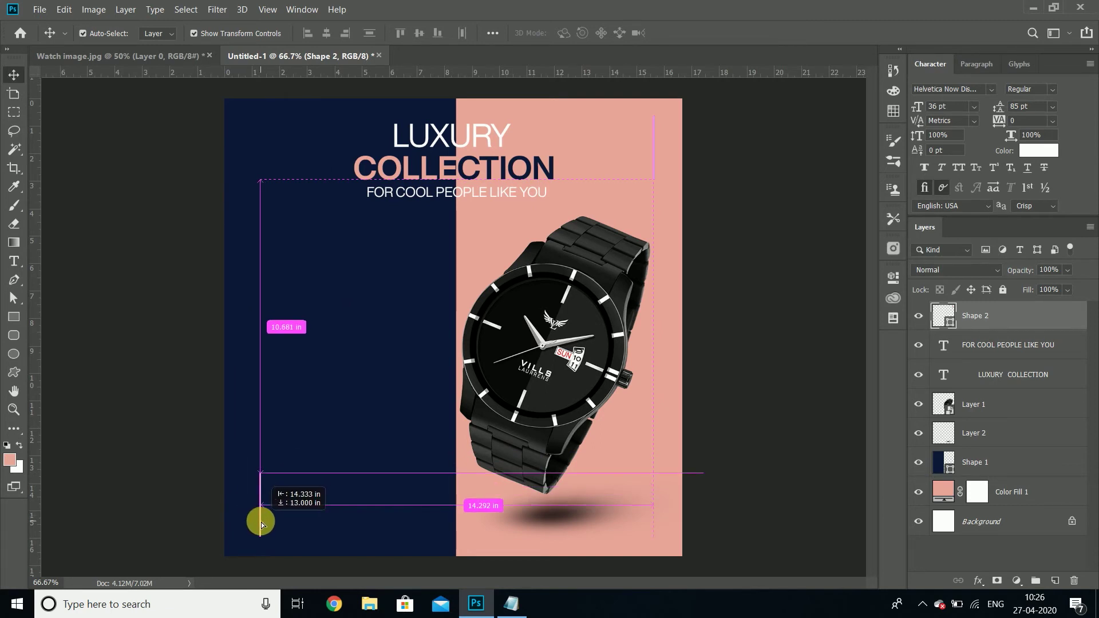
drag(261, 522, 257, 511)
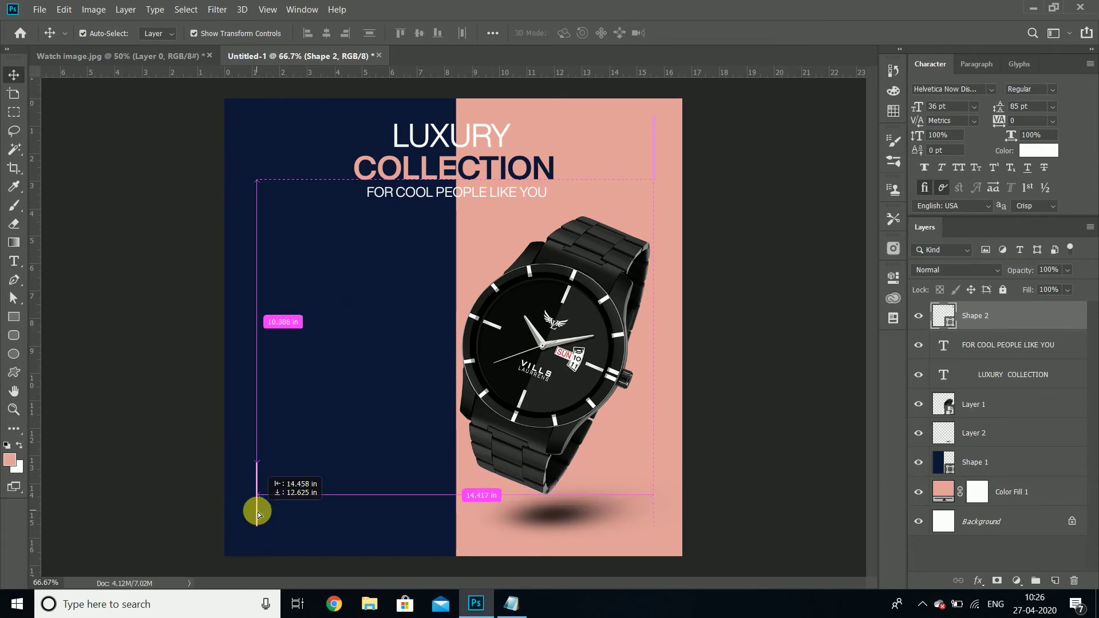
drag(257, 512, 257, 512)
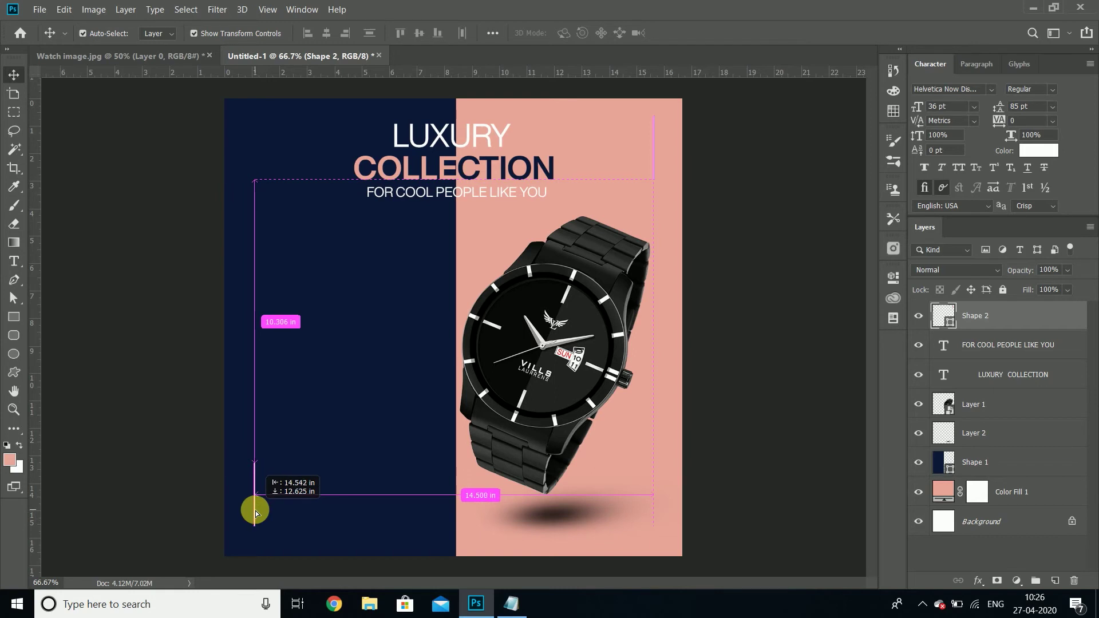
drag(256, 514, 254, 511)
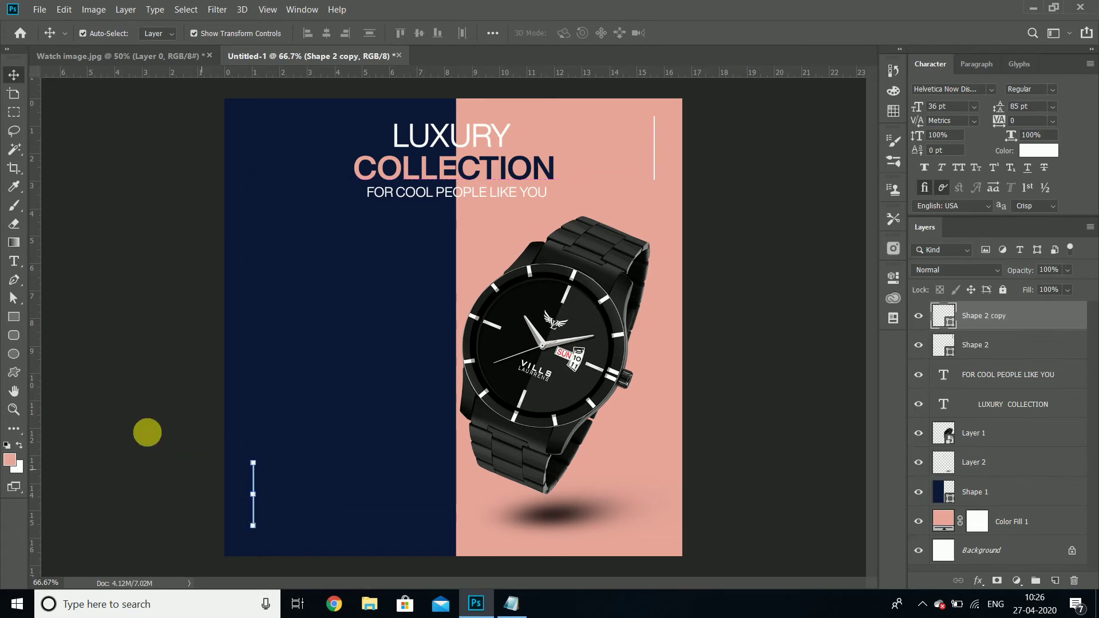
click(144, 430)
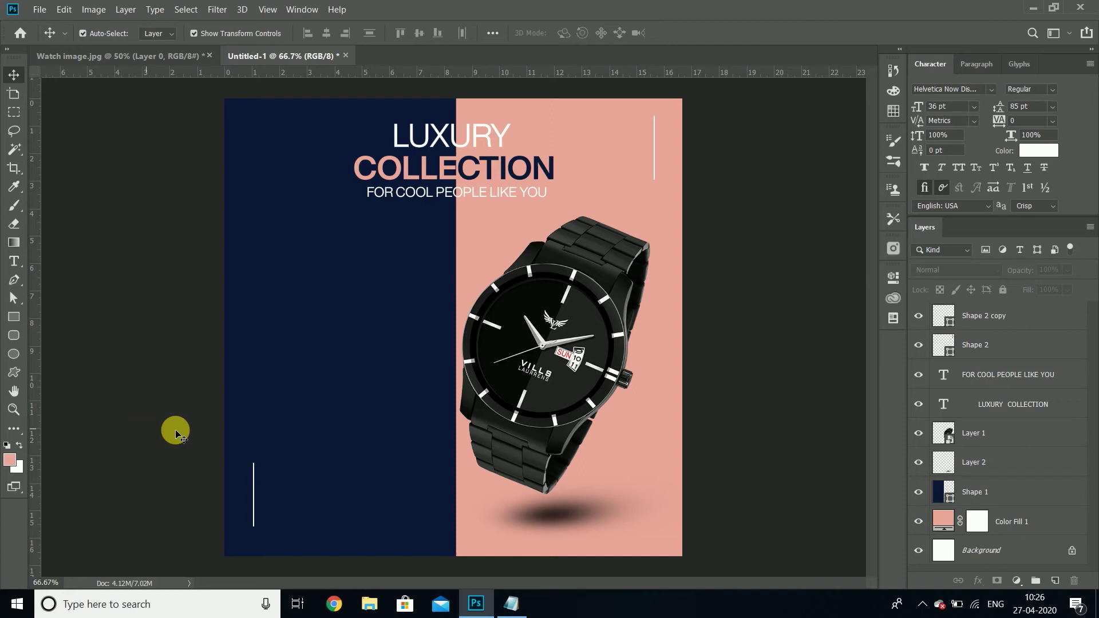
click(16, 335)
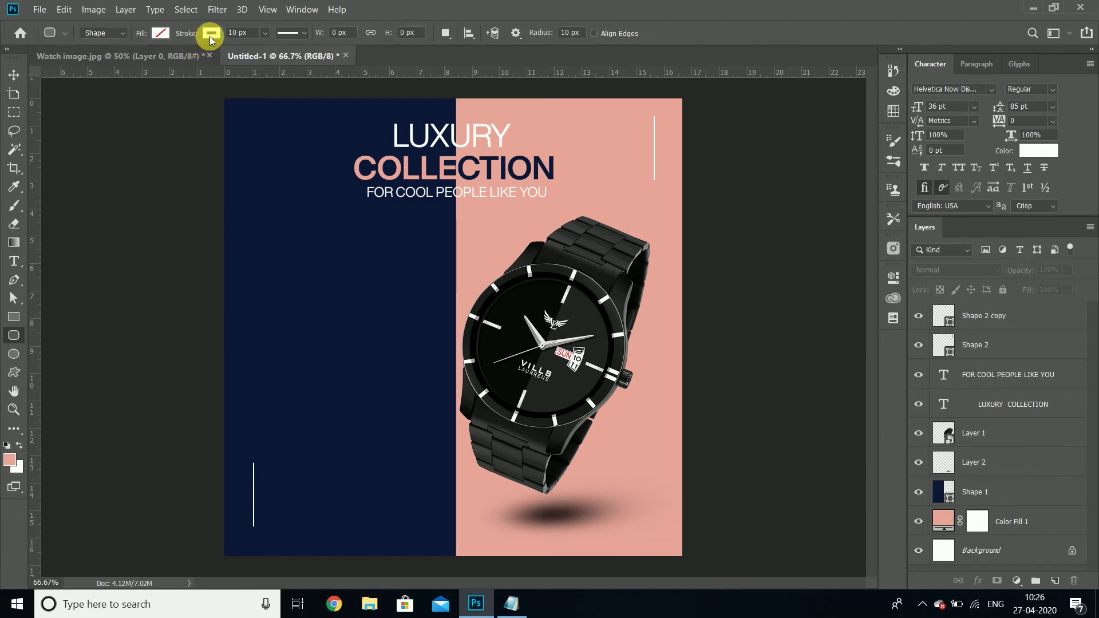
Draw a white-filled rounded rectangle button at the bottom of the navy half.
click(160, 33)
click(166, 34)
click(118, 108)
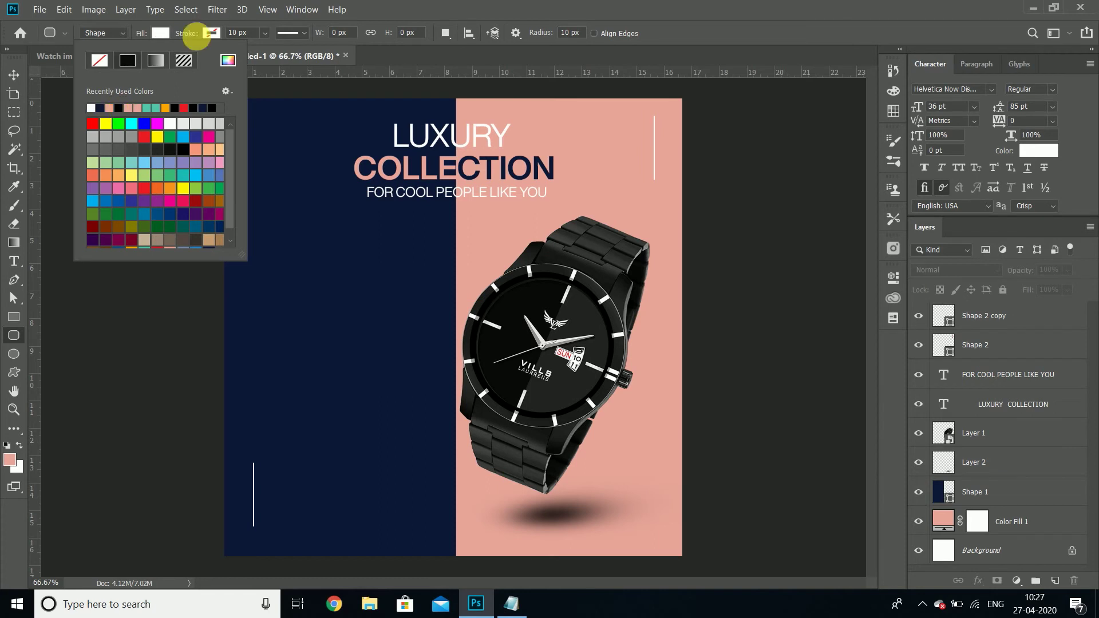
click(161, 32)
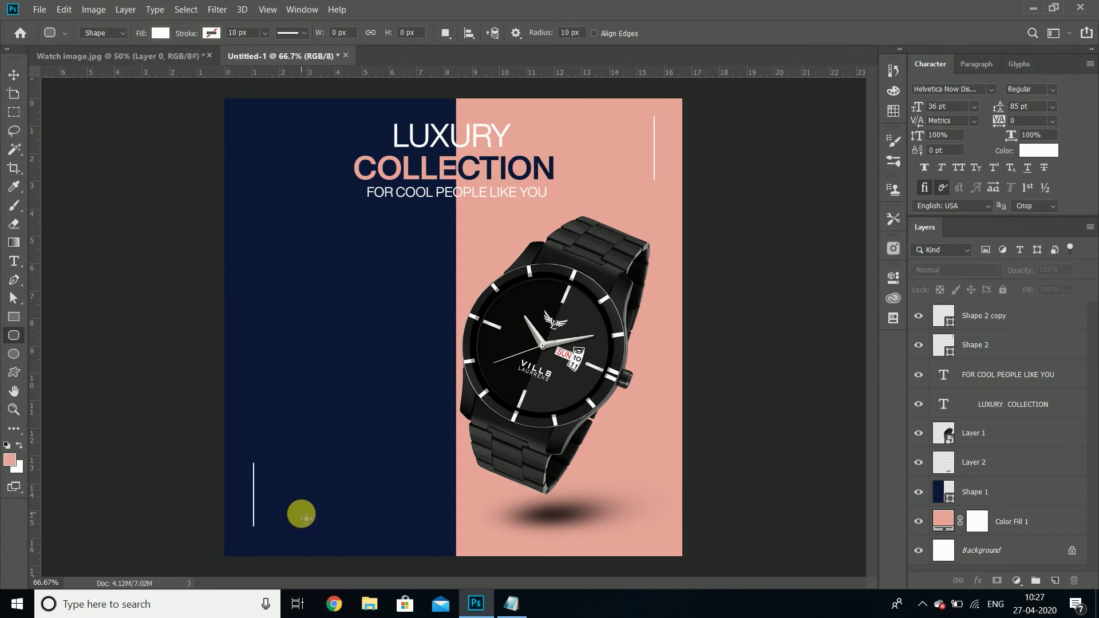
drag(299, 511, 380, 536)
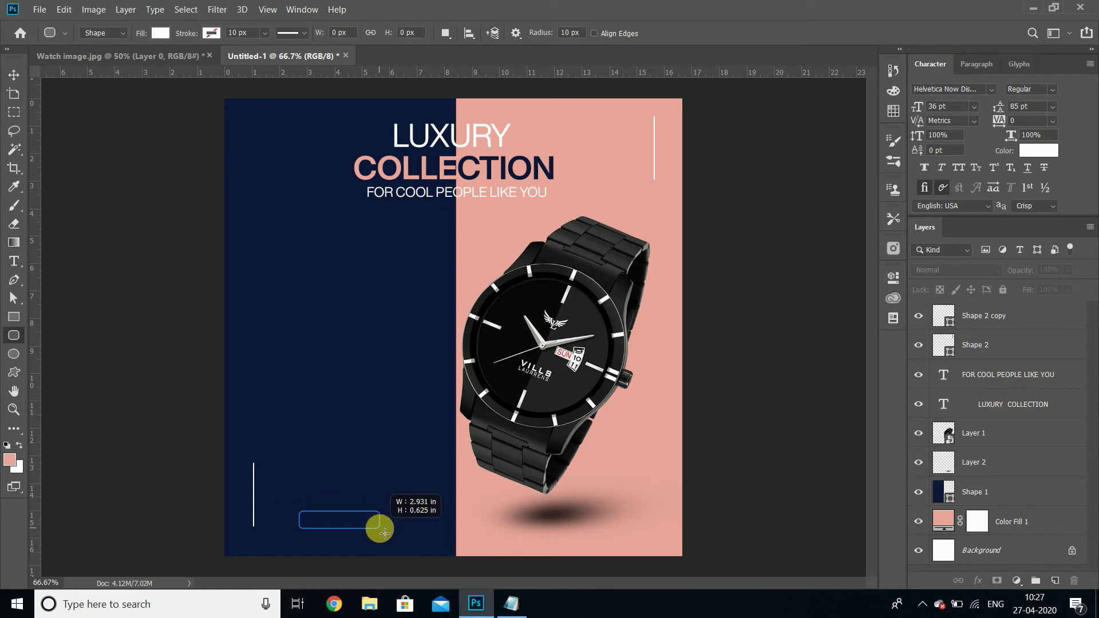
drag(380, 537, 381, 537)
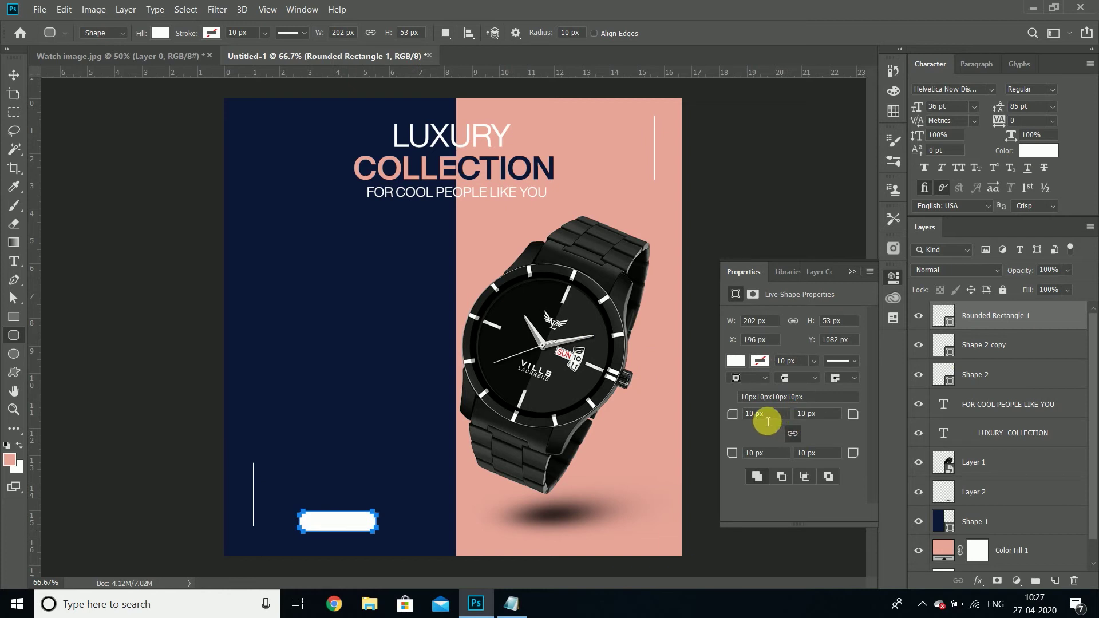
Raise the button's corner radius to 19 px and move it up slightly.
drag(738, 417, 746, 422)
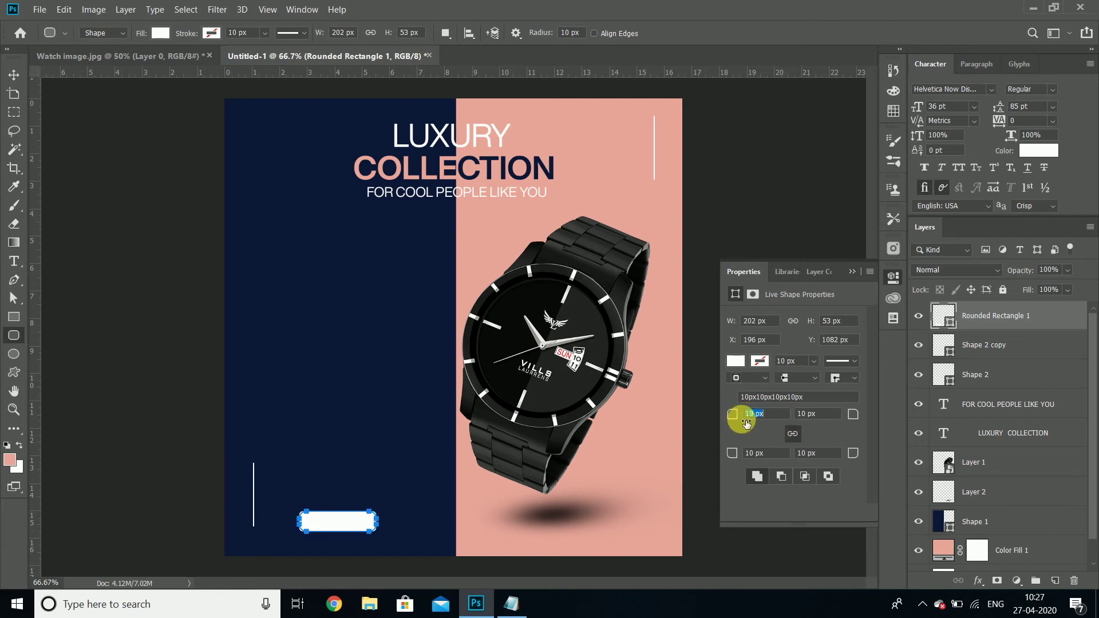
click(13, 75)
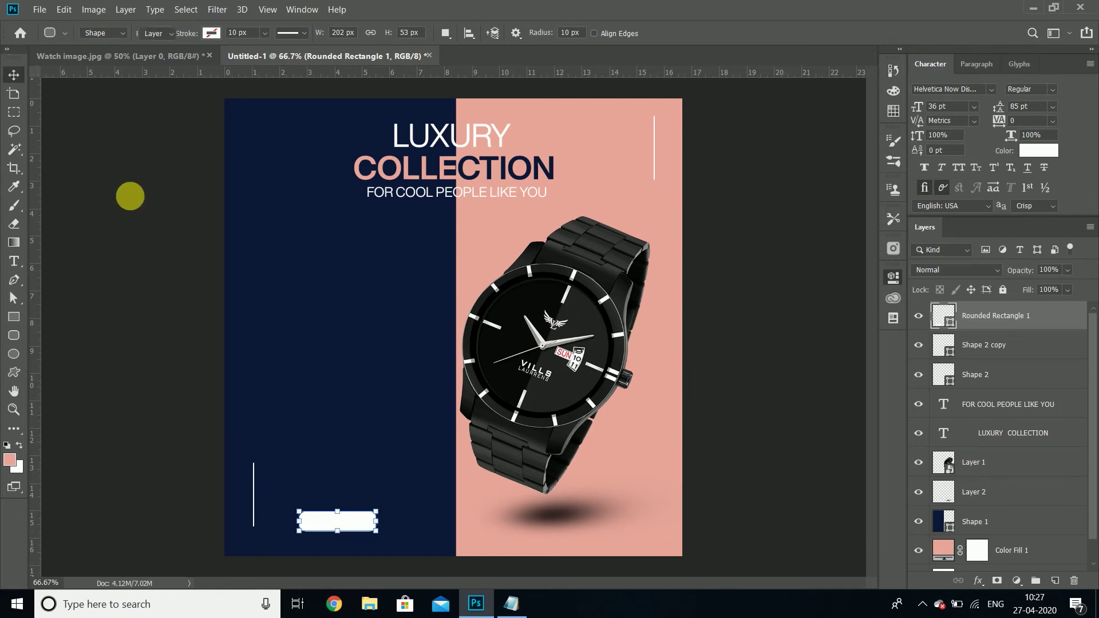
click(129, 194)
drag(326, 520, 325, 517)
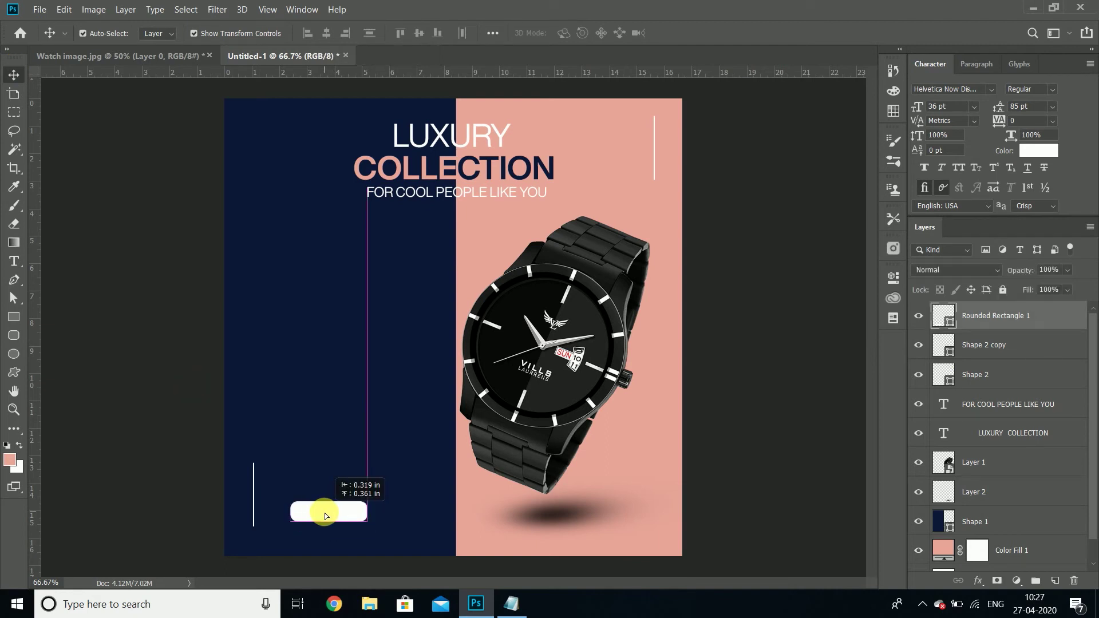
click(178, 293)
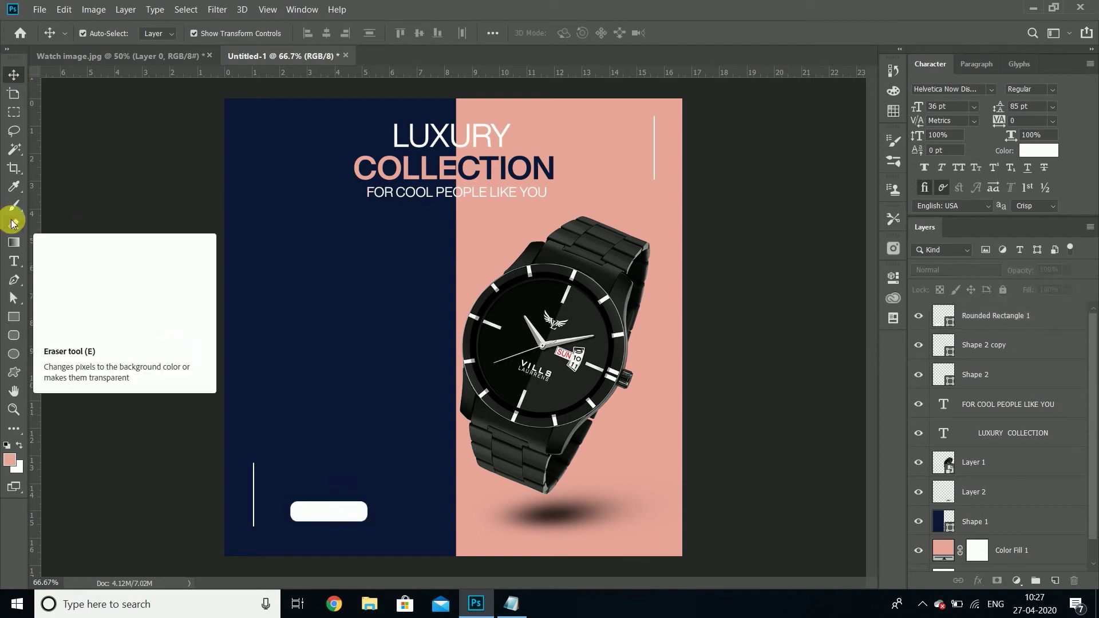
Duplicate the tagline down near the button and change its text to VISIT NOW.
mouse_move(417, 196)
mouse_down()
mouse_move(414, 312)
mouse_move(376, 474)
mouse_up()
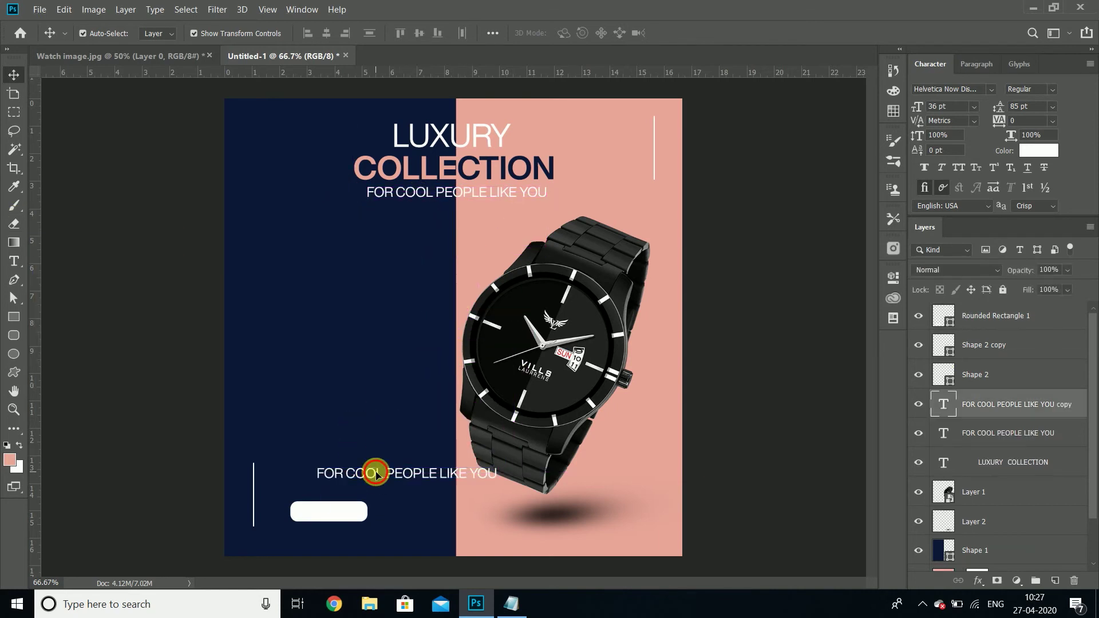
double_click(376, 474)
key(Left)
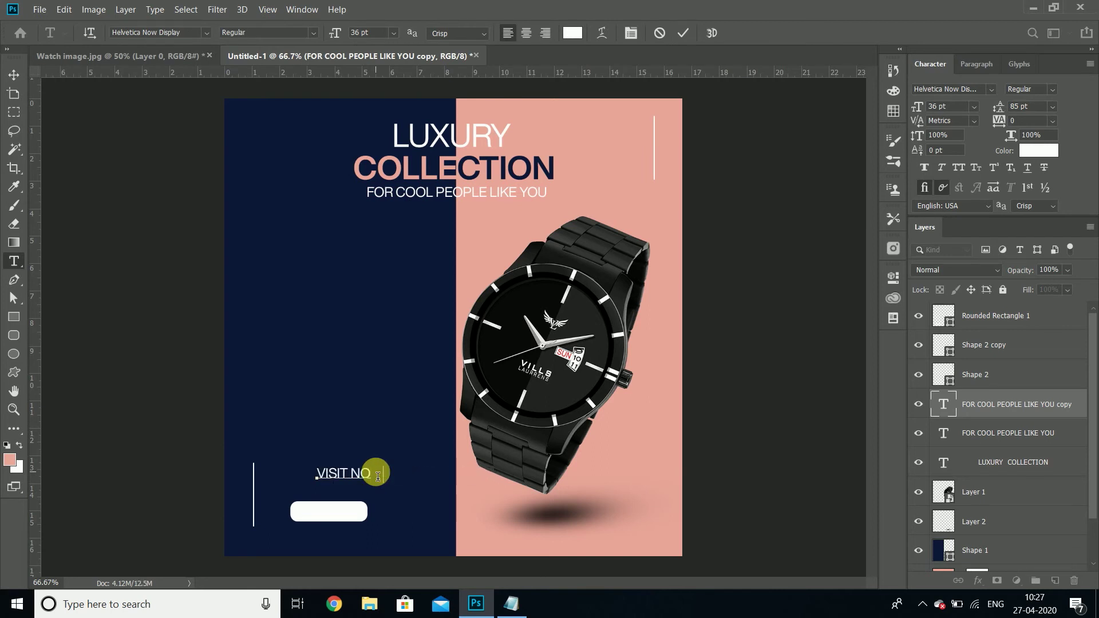
click(683, 32)
key(v)
Make VISIT NOW near-black, place it on the white button, and raise its layer.
click(1024, 151)
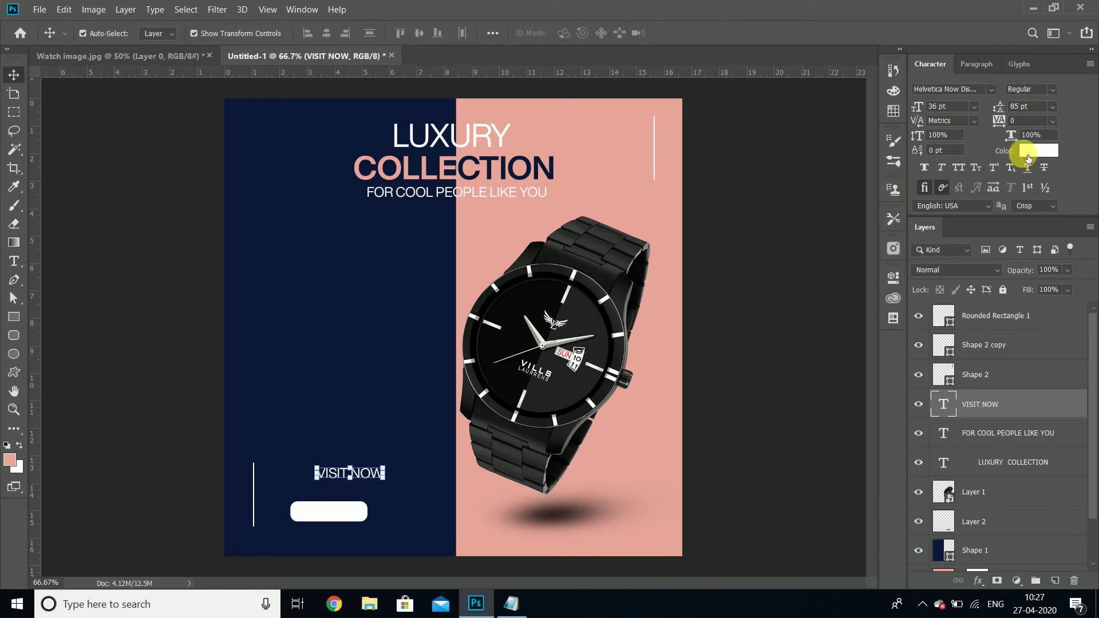
drag(621, 367, 582, 397)
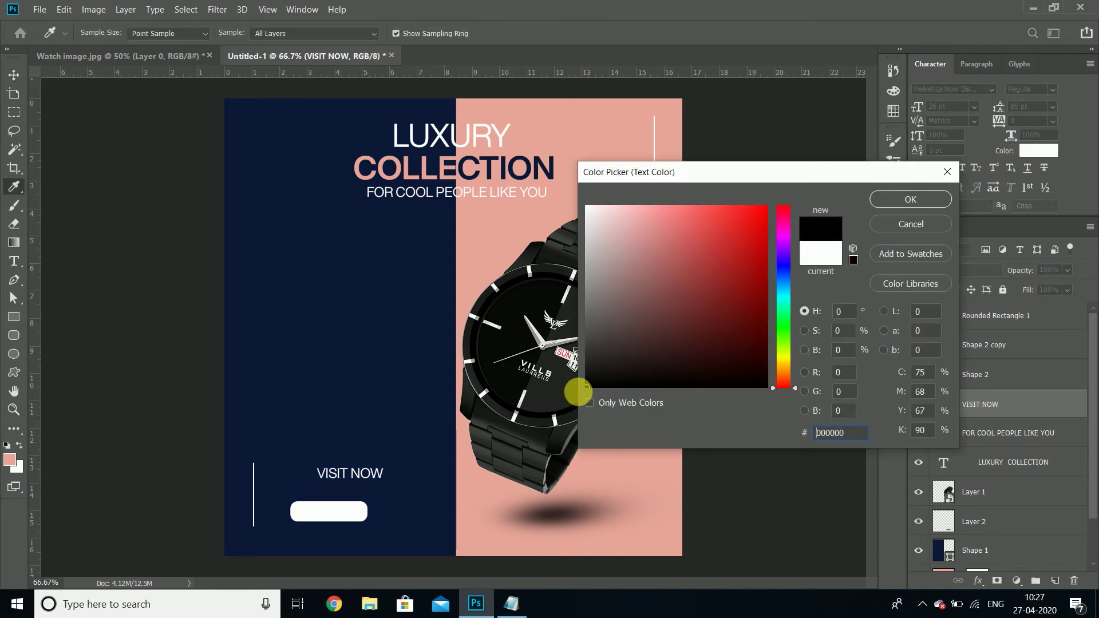
click(884, 198)
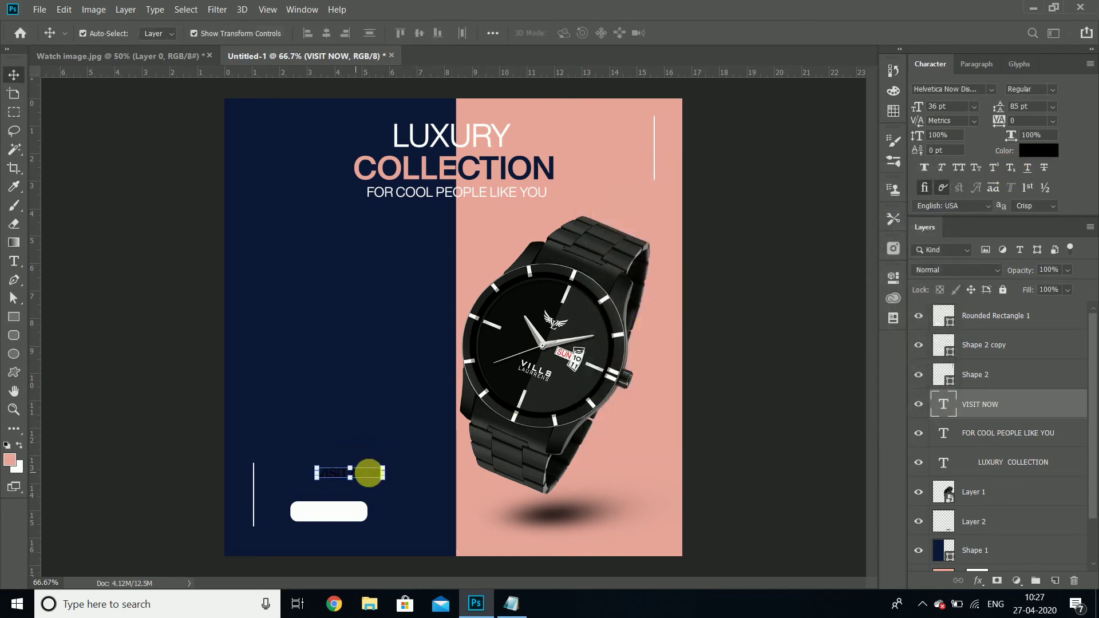
drag(371, 476, 344, 512)
drag(978, 419, 972, 386)
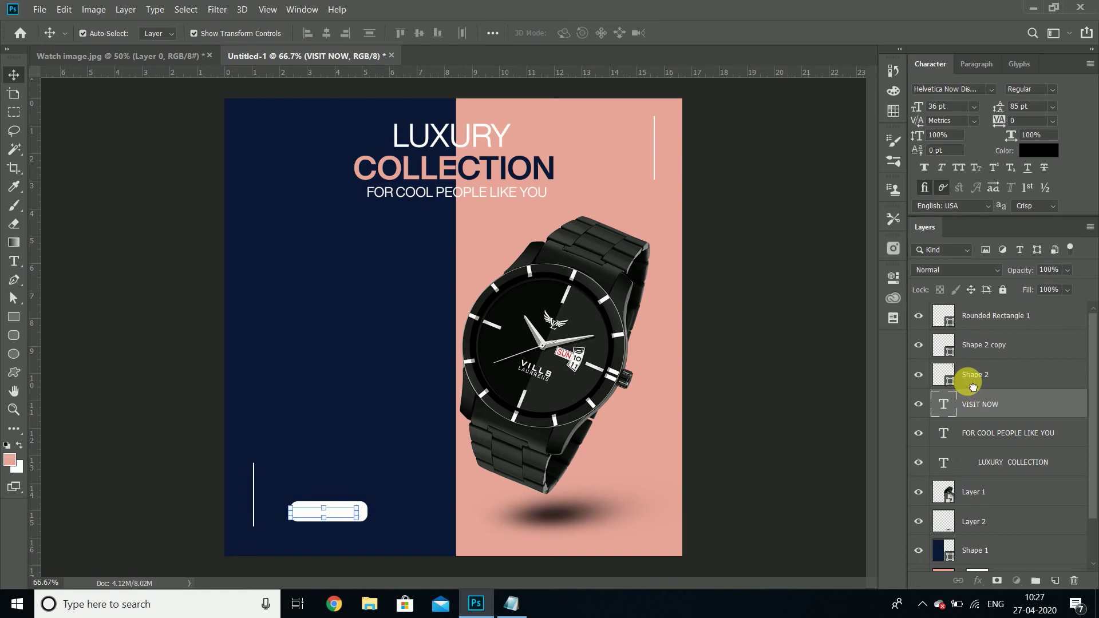
drag(973, 386, 972, 344)
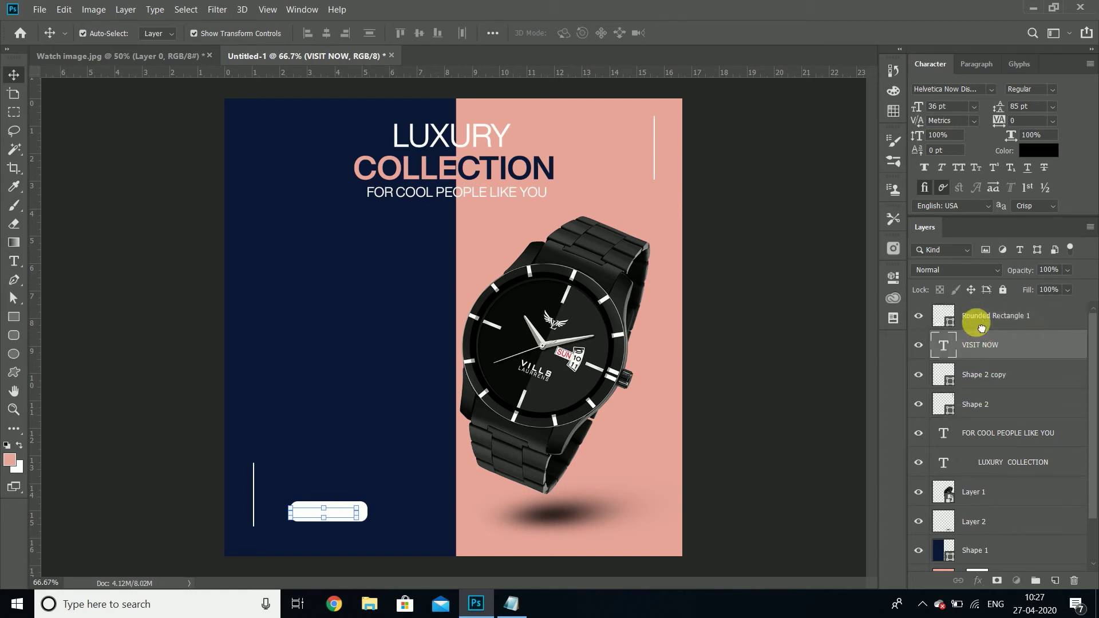
Move VISIT NOW above Rounded Rectangle 1, shrink it to 34 pt, and centre it on the button.
drag(981, 344, 982, 316)
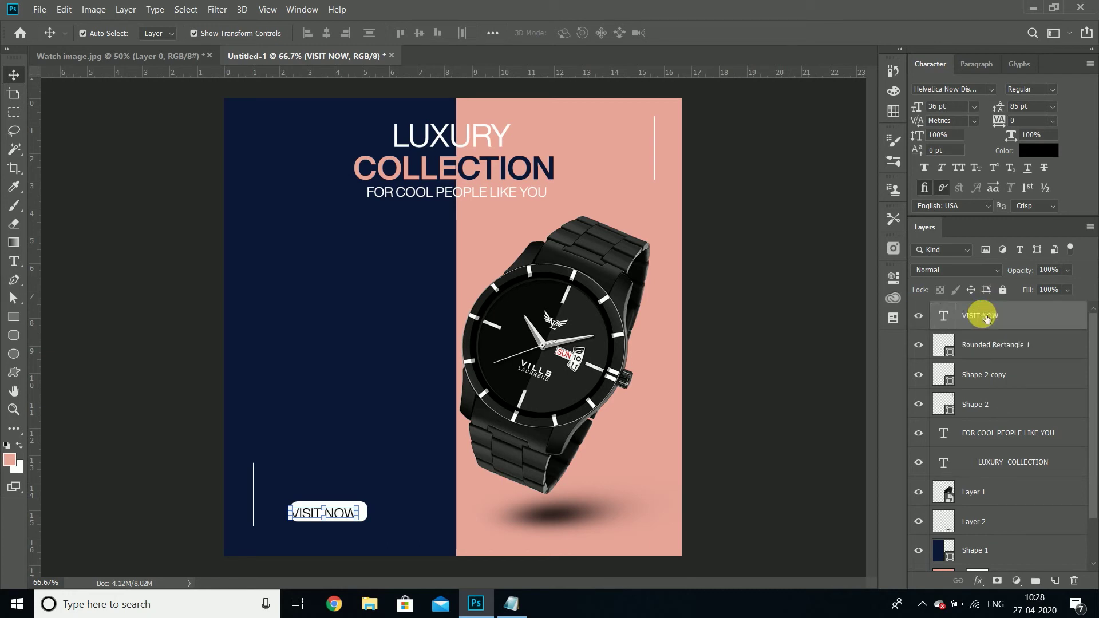
drag(344, 516, 348, 513)
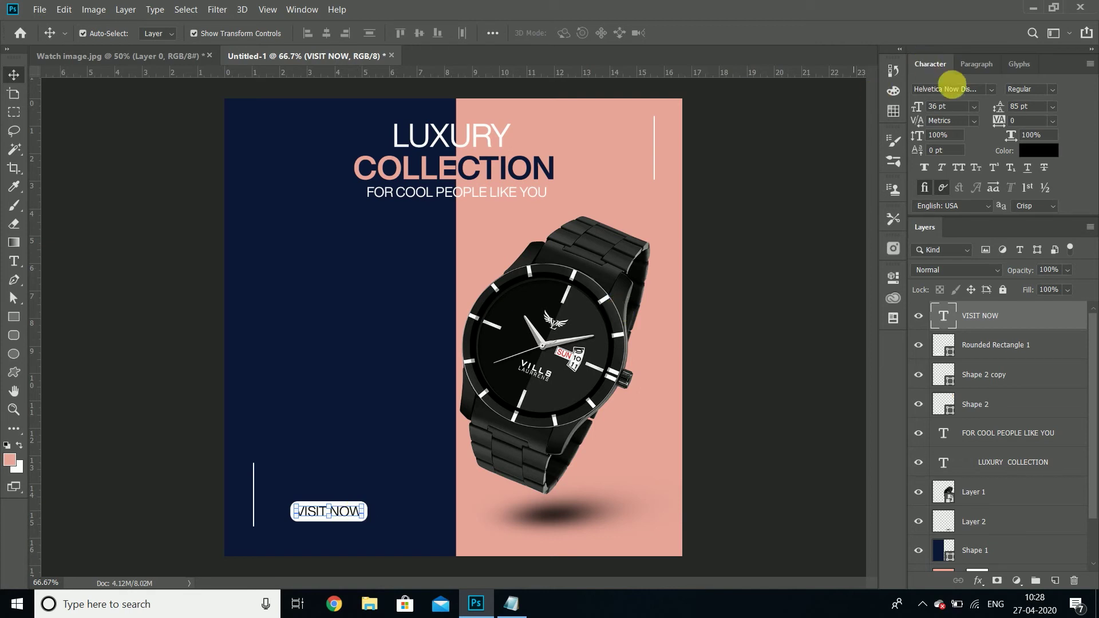
drag(923, 109, 919, 117)
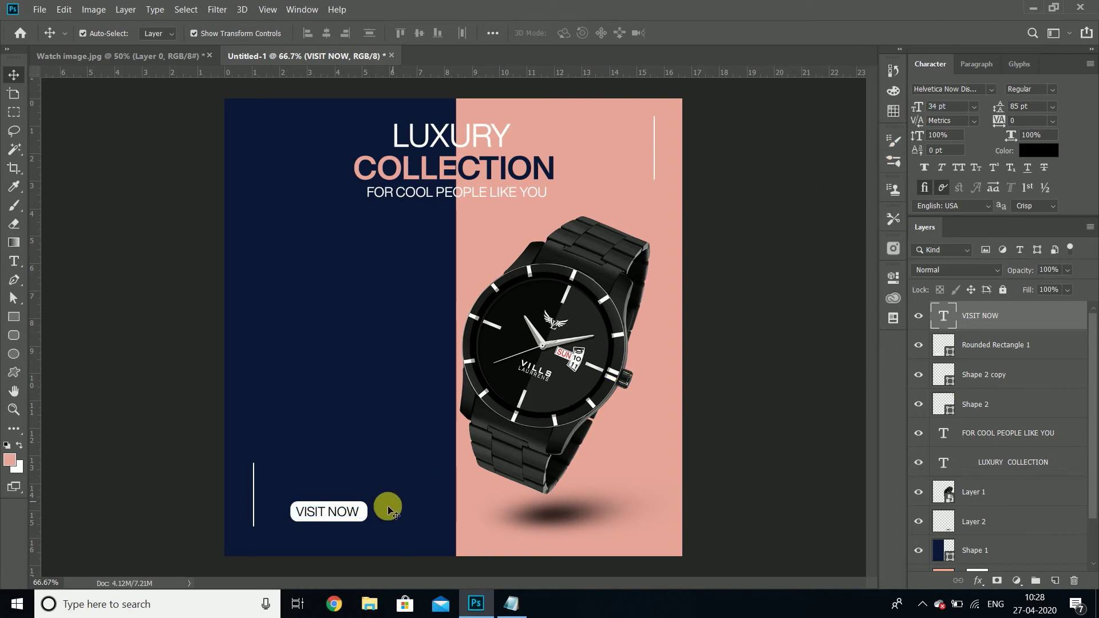
click(356, 513)
click(348, 515)
drag(350, 514, 351, 514)
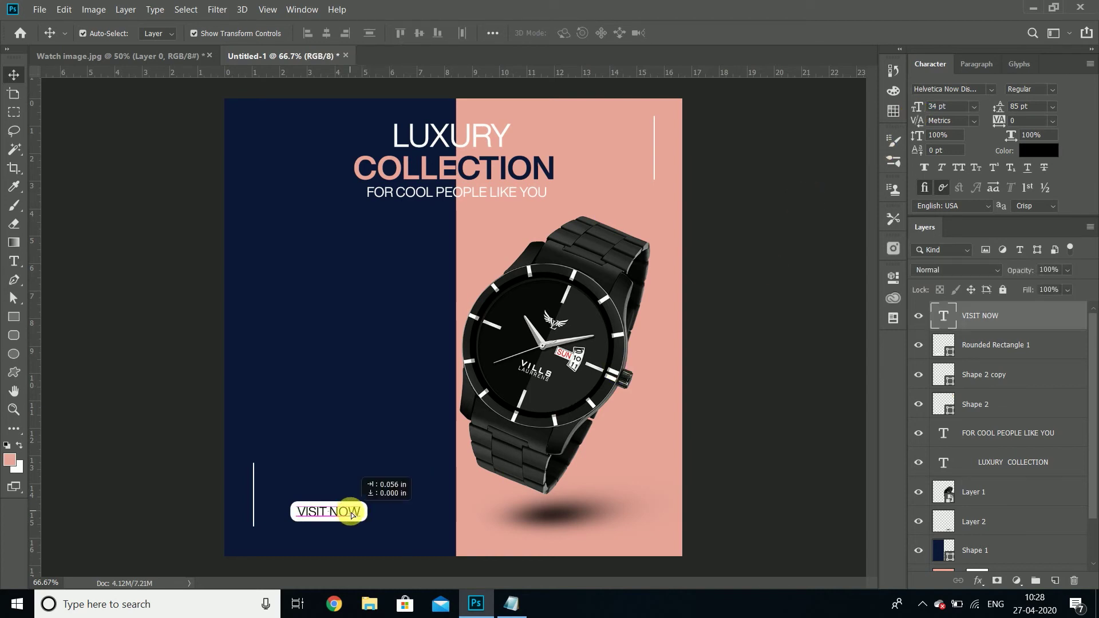
click(800, 428)
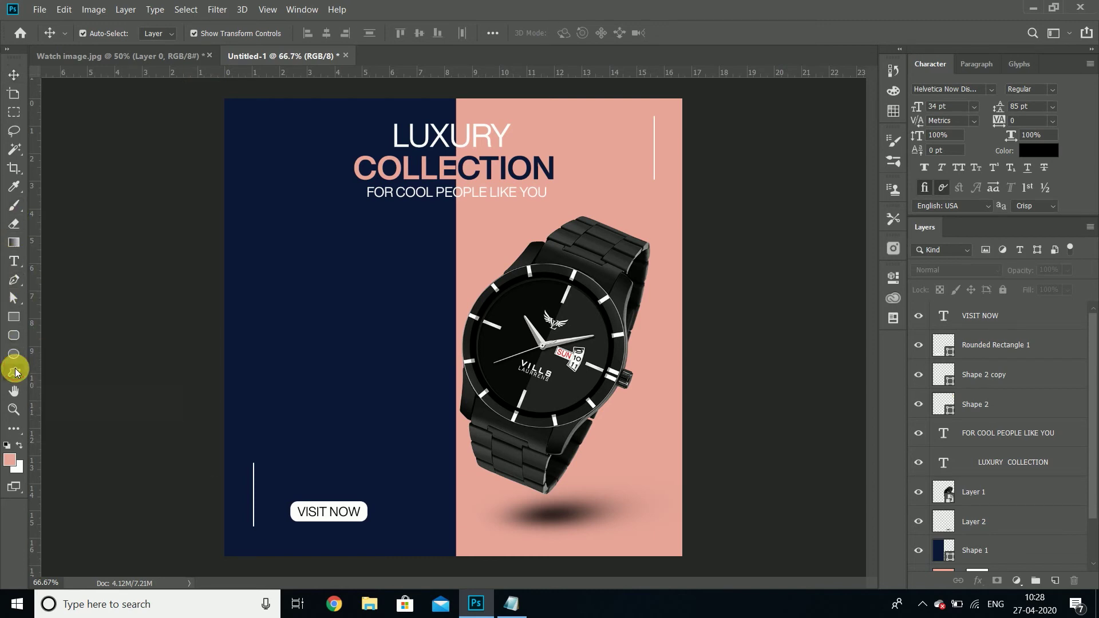
click(15, 372)
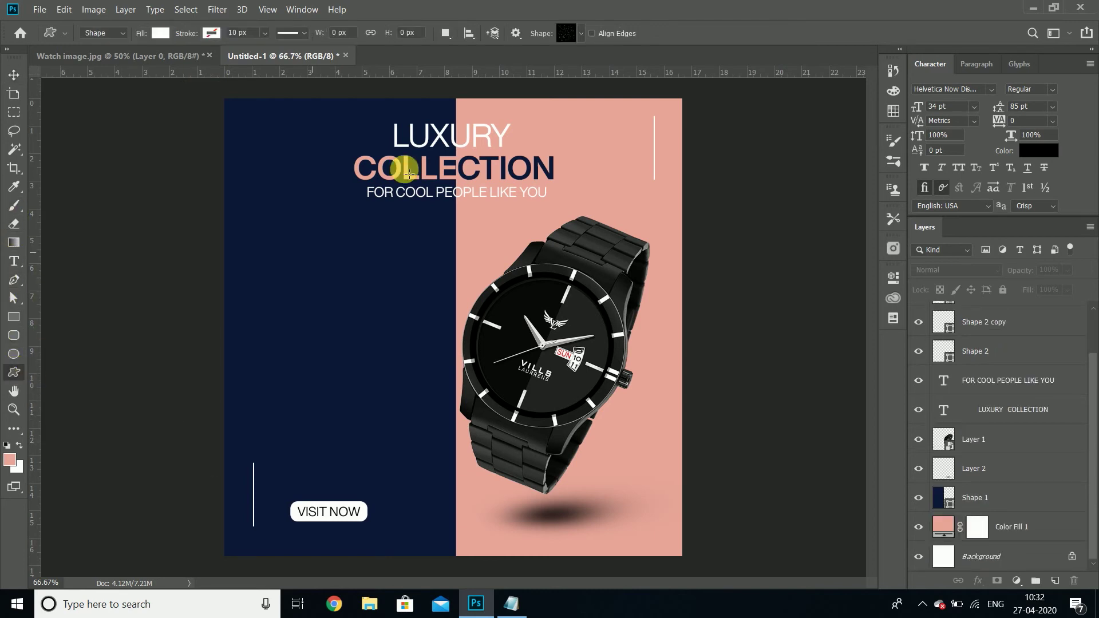
Draw the dot-scatter custom shape across the middle of the poster.
click(579, 32)
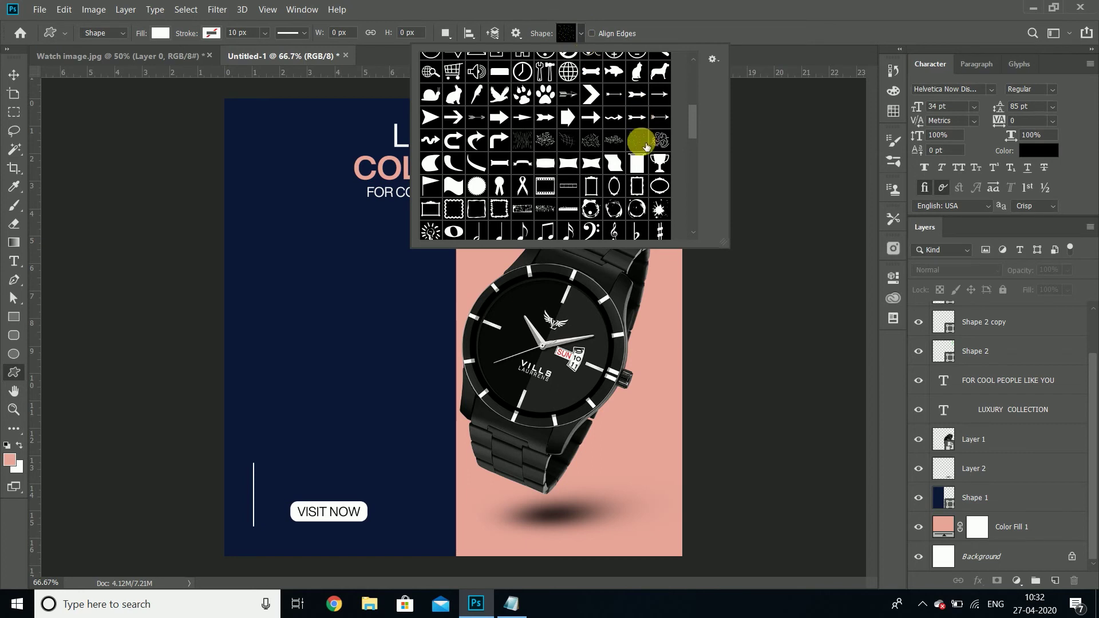
click(581, 33)
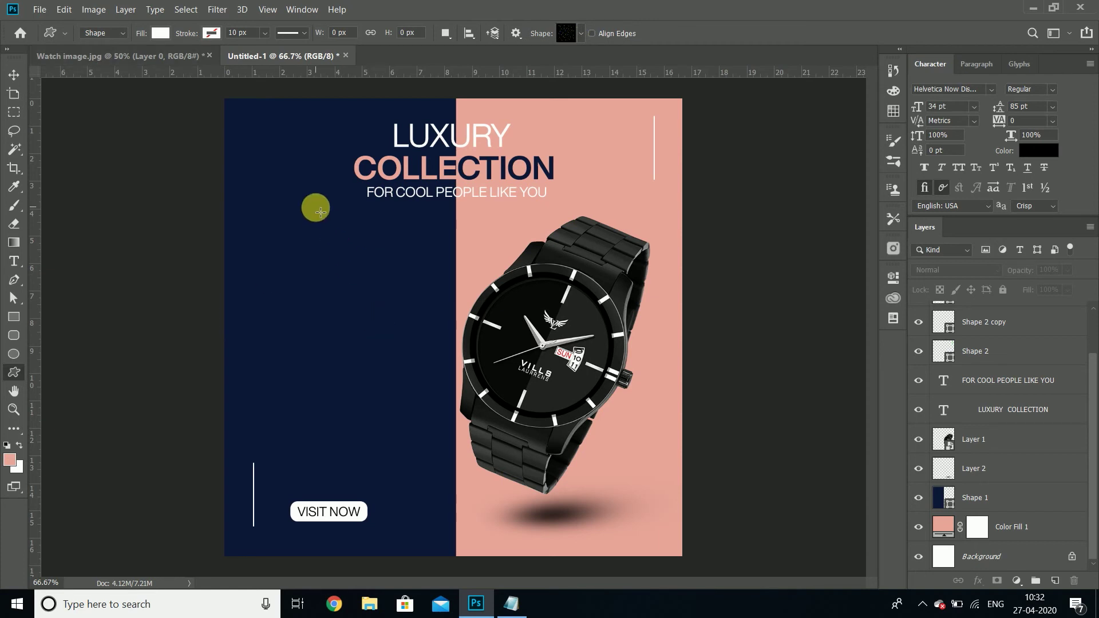
click(301, 178)
drag(302, 178, 621, 521)
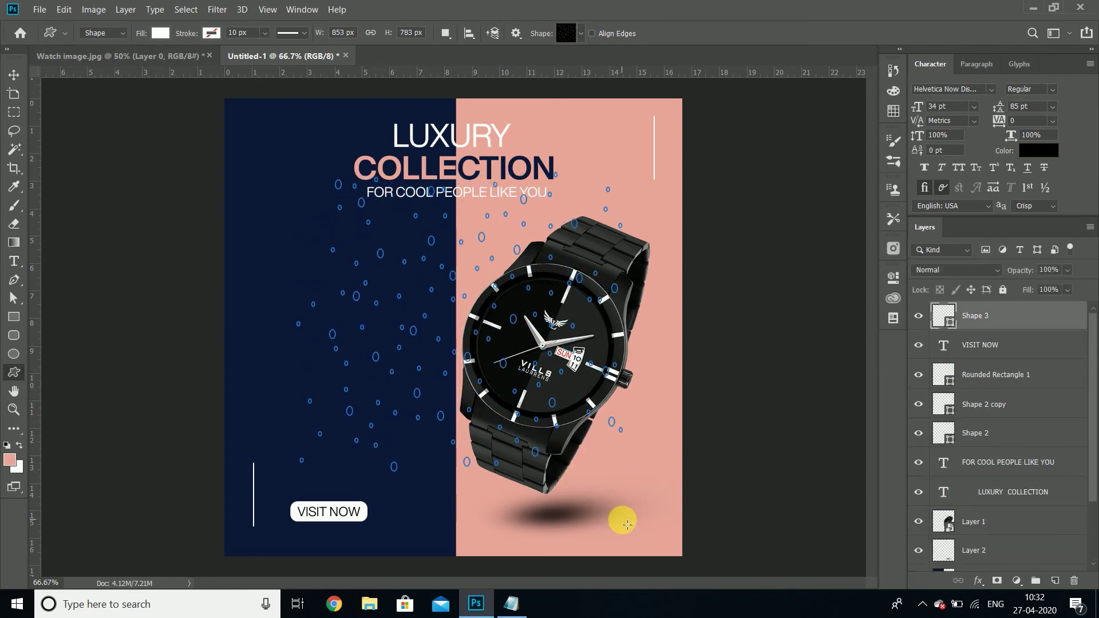
Move the dots layer below the watch layers, shift it slightly, and set 48% opacity.
click(14, 74)
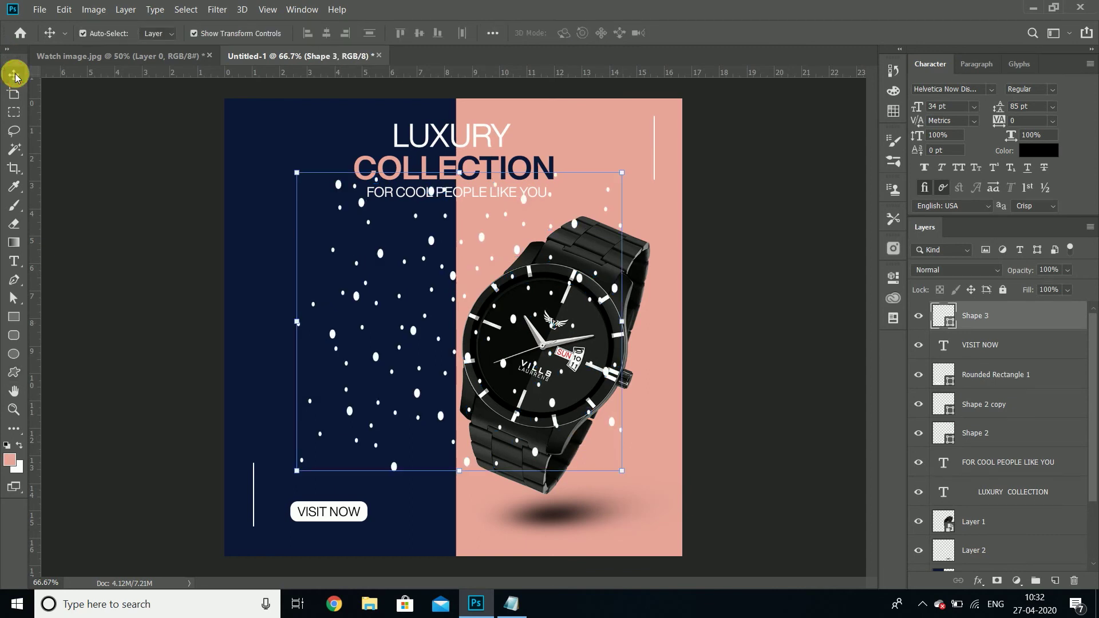
drag(1001, 316, 1023, 567)
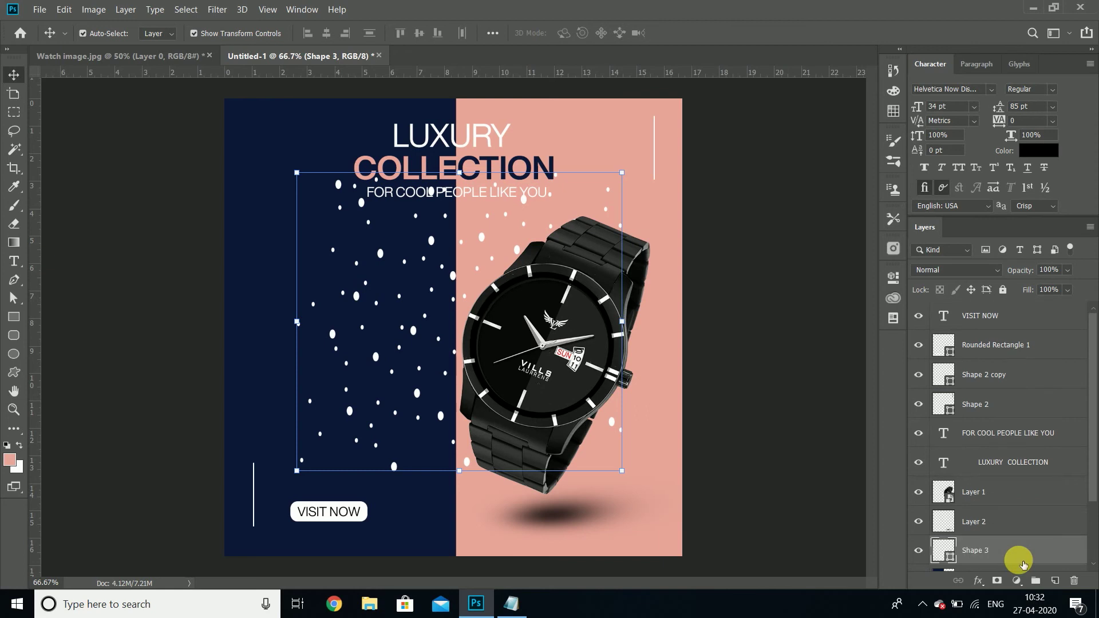
drag(432, 243, 429, 254)
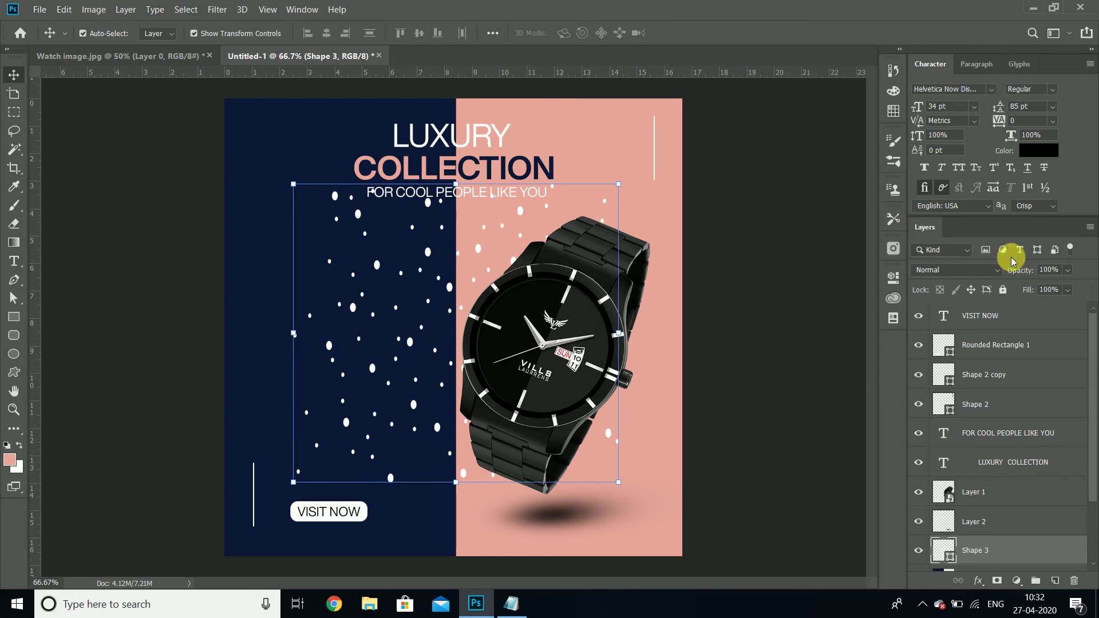
drag(1021, 274, 987, 277)
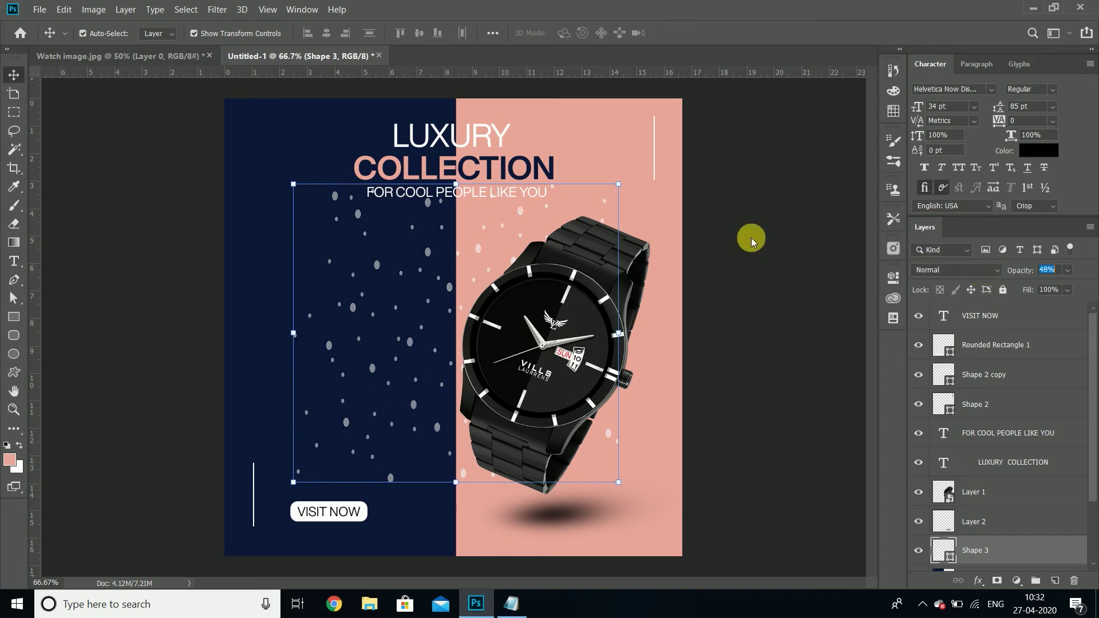
click(767, 230)
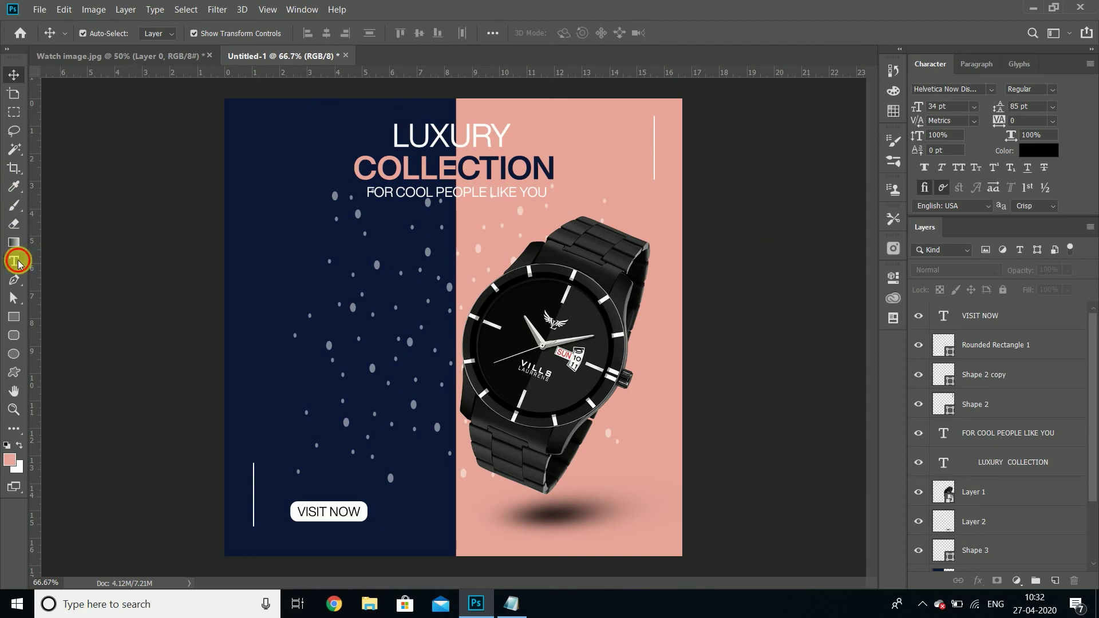
Add 'COMPANY LOGO' text in Helvetica Now Display Bold, 34 pt, in the navy half's upper left.
click(14, 261)
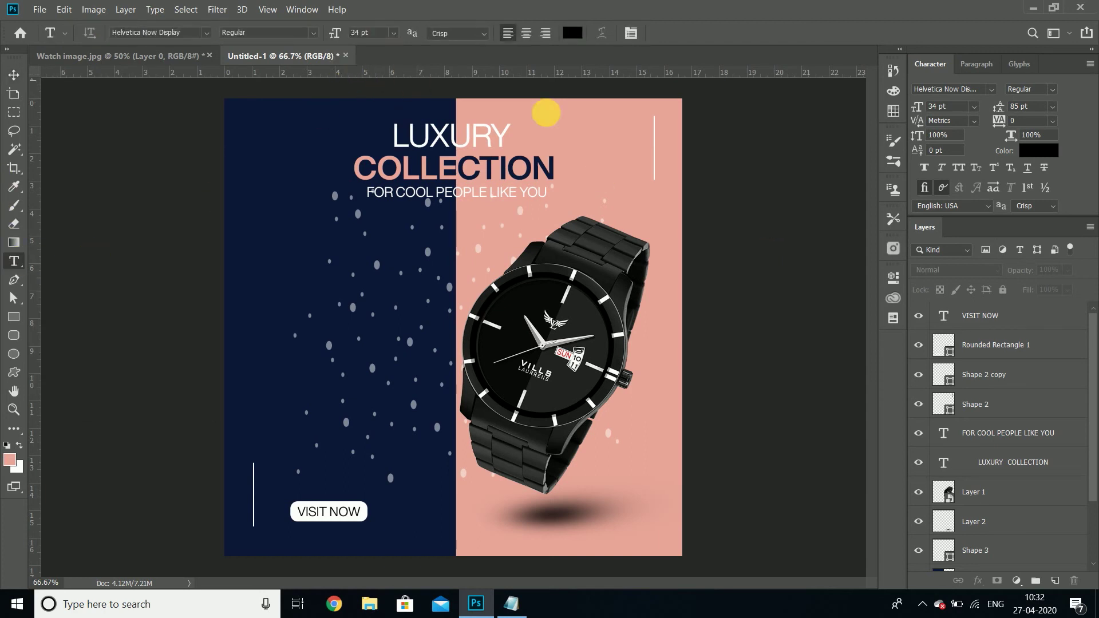
click(313, 33)
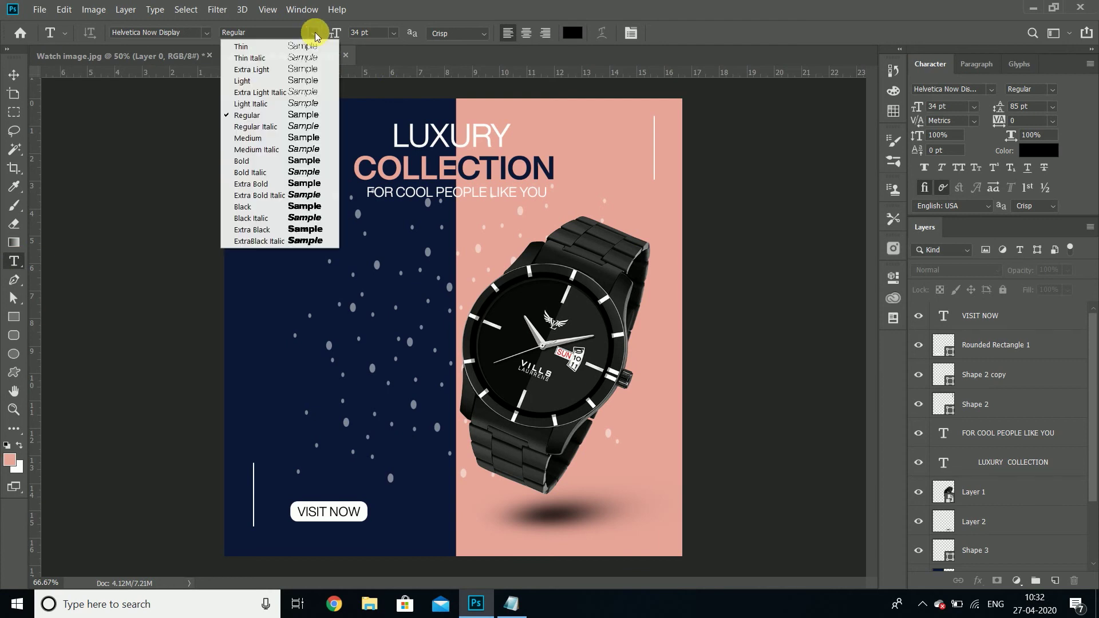
click(263, 162)
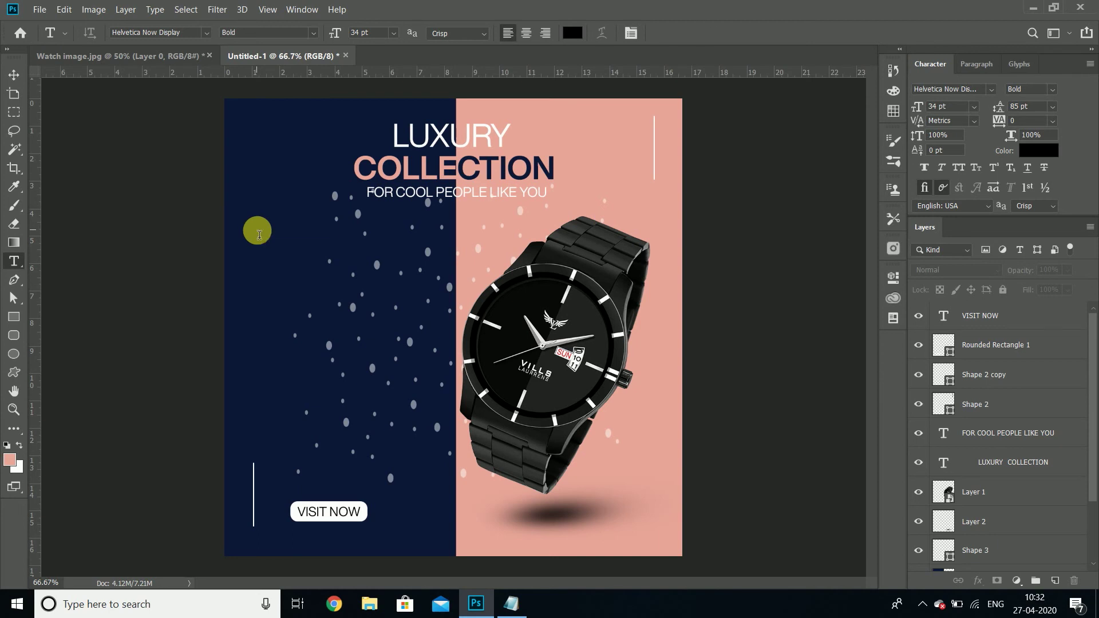
click(259, 235)
click(259, 234)
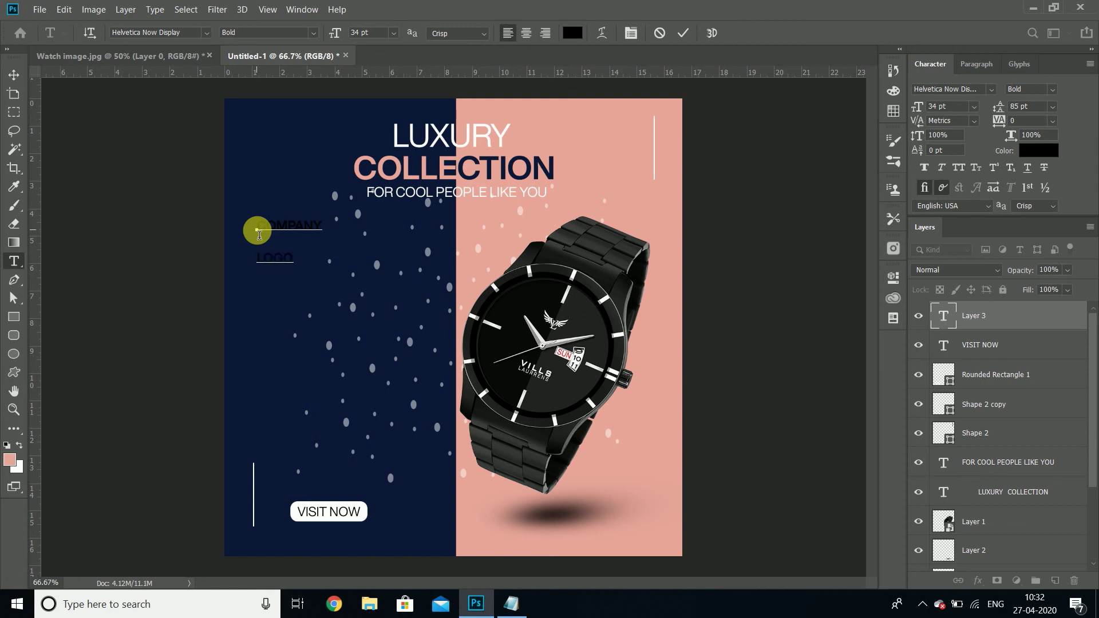
click(14, 75)
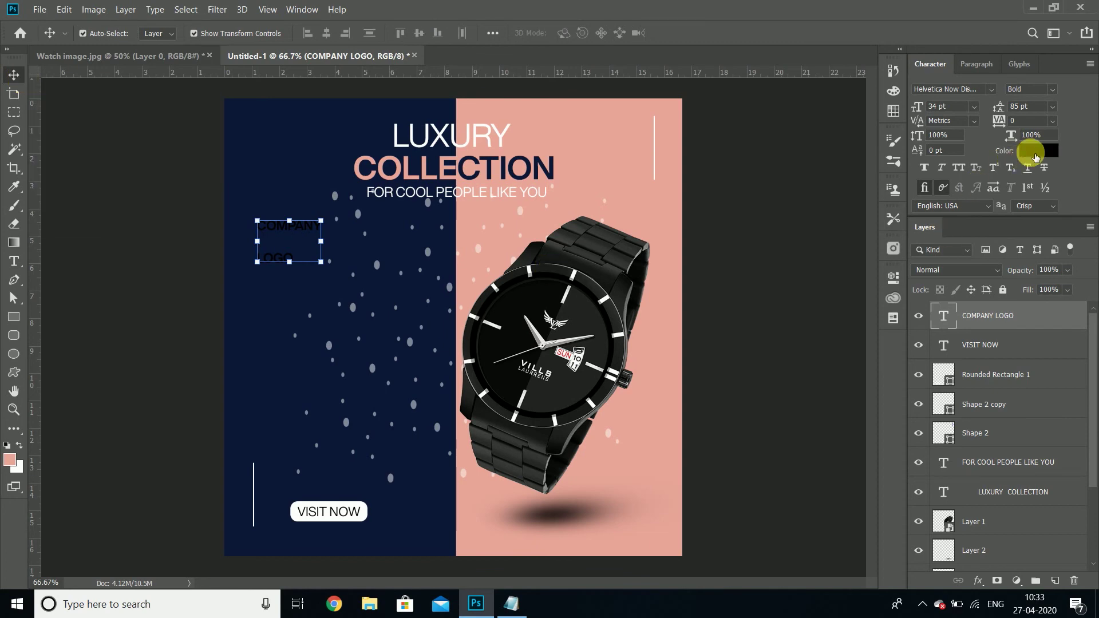
Make the COMPANY LOGO text white and tighten its line spacing to about 40 pt.
click(1035, 154)
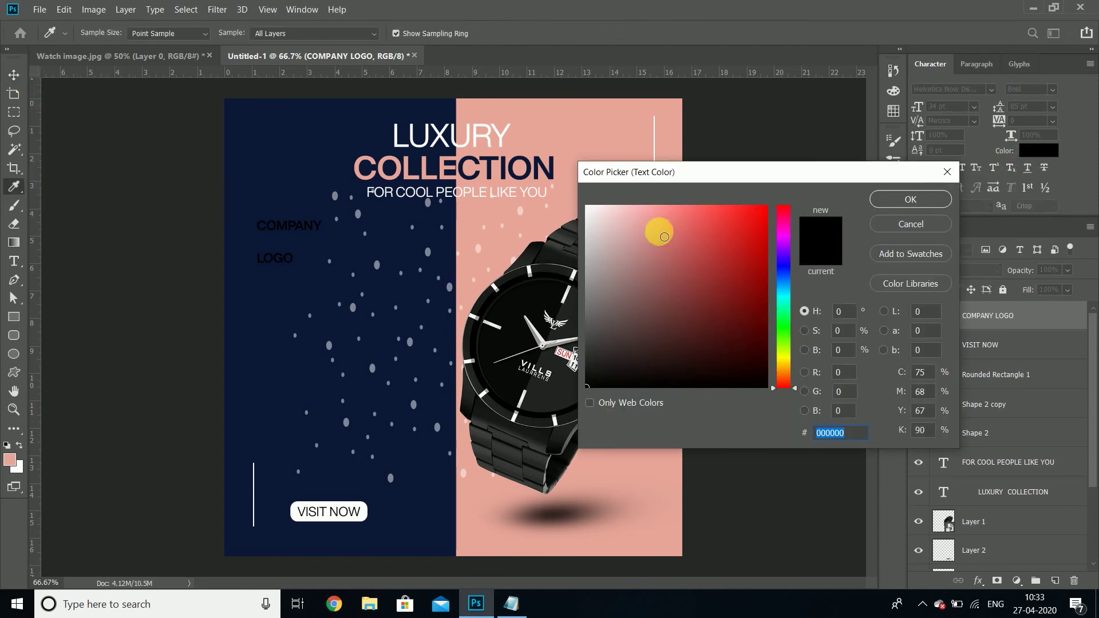
drag(609, 217, 578, 207)
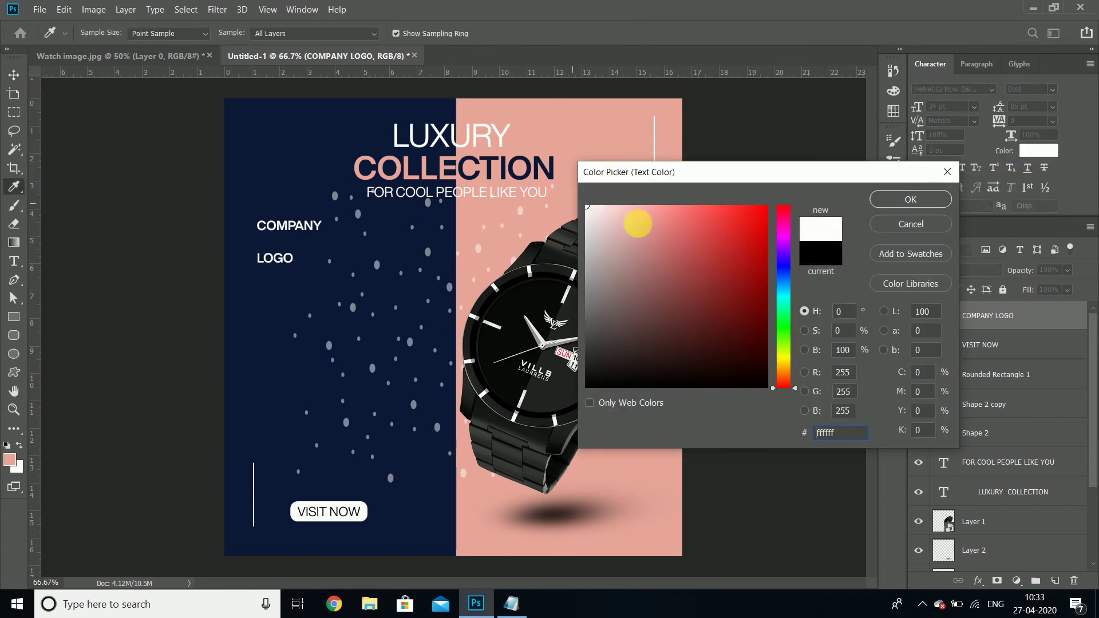
click(922, 201)
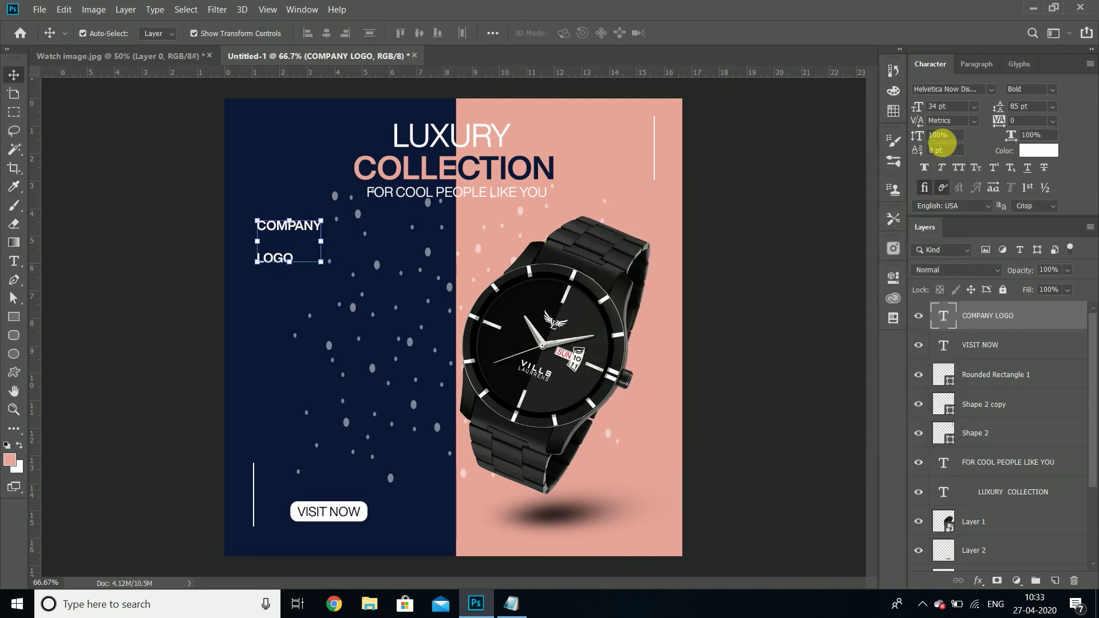
click(996, 113)
drag(997, 112, 975, 112)
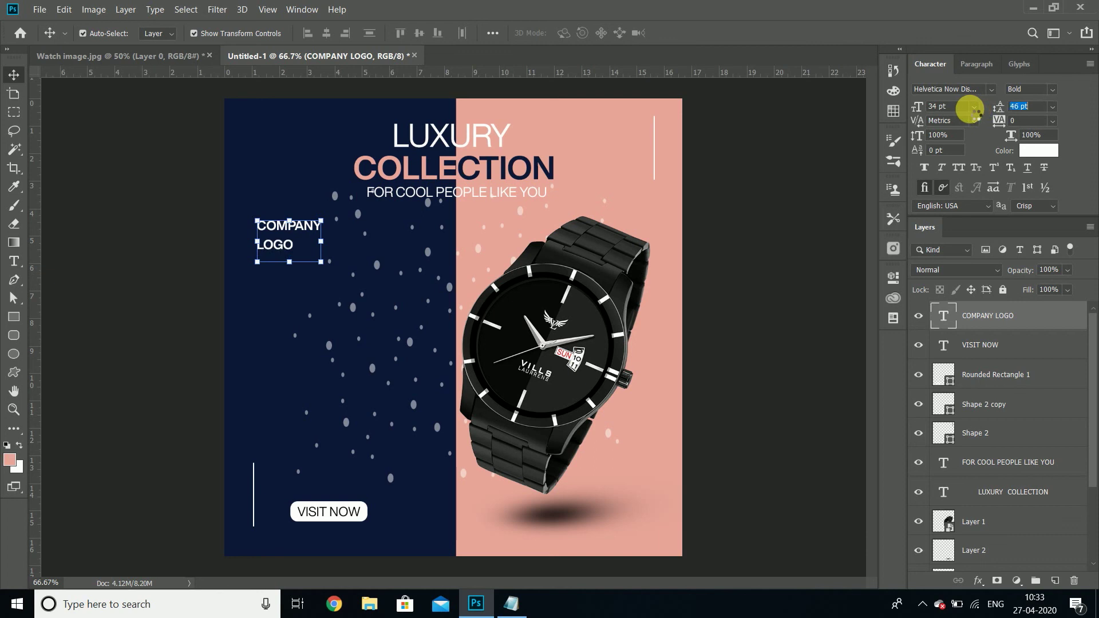
drag(974, 110, 966, 109)
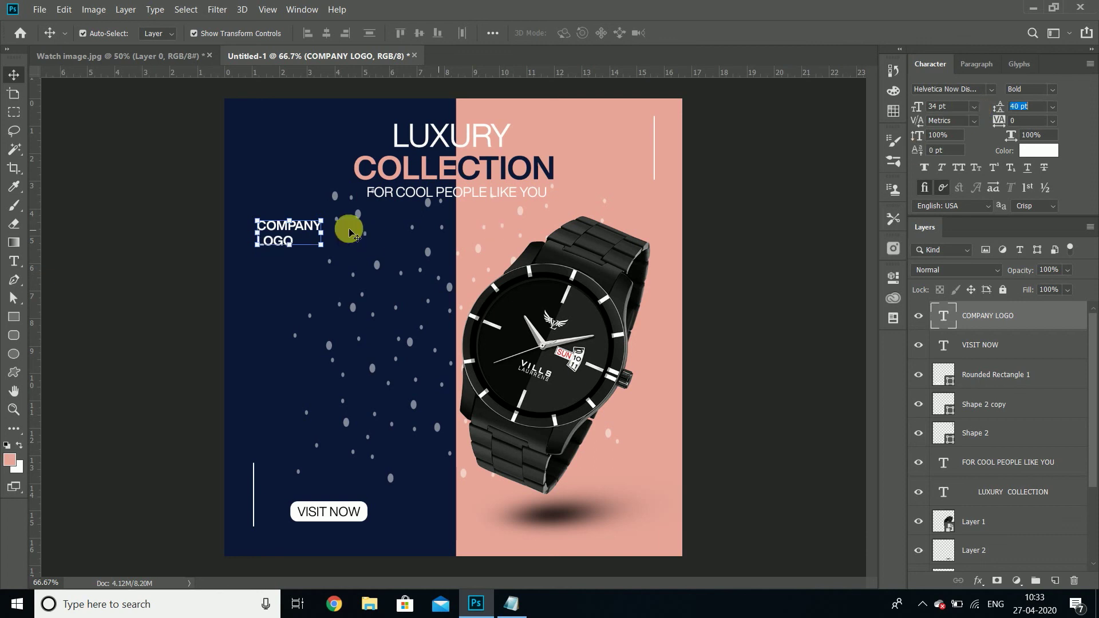
Reduce the logo's line spacing to 38 pt and move it to the top-left corner.
key(t)
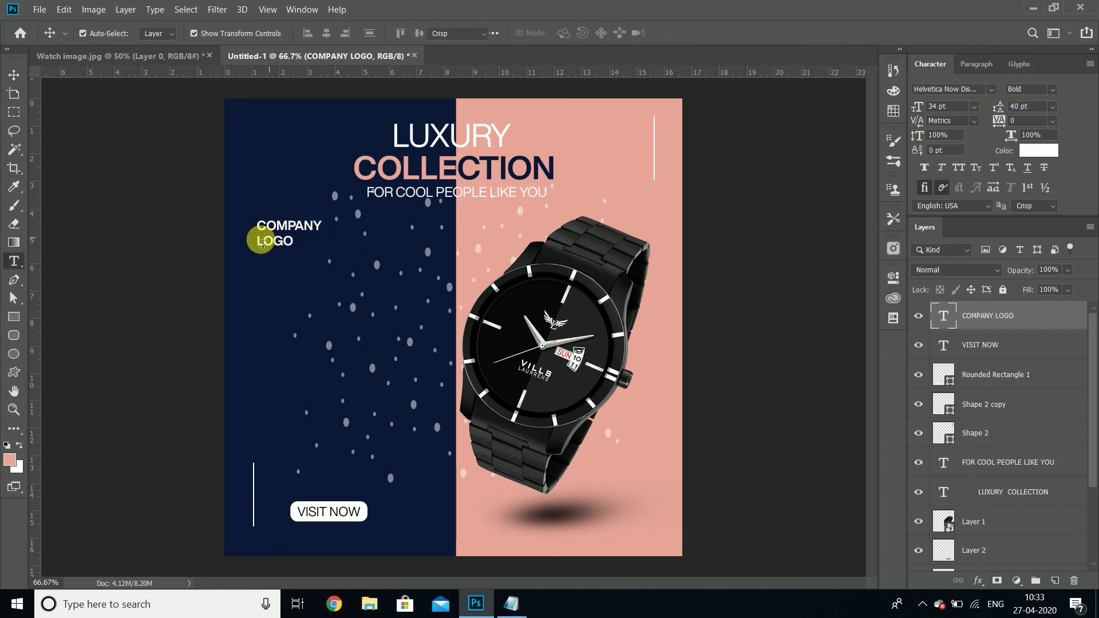
click(264, 241)
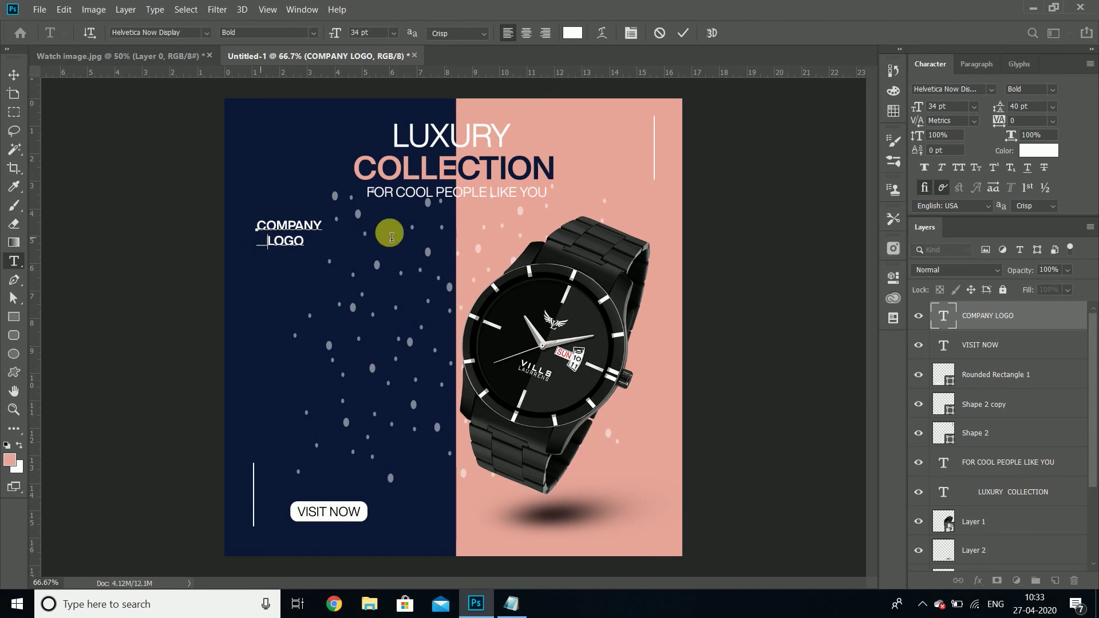
drag(1001, 114, 1000, 114)
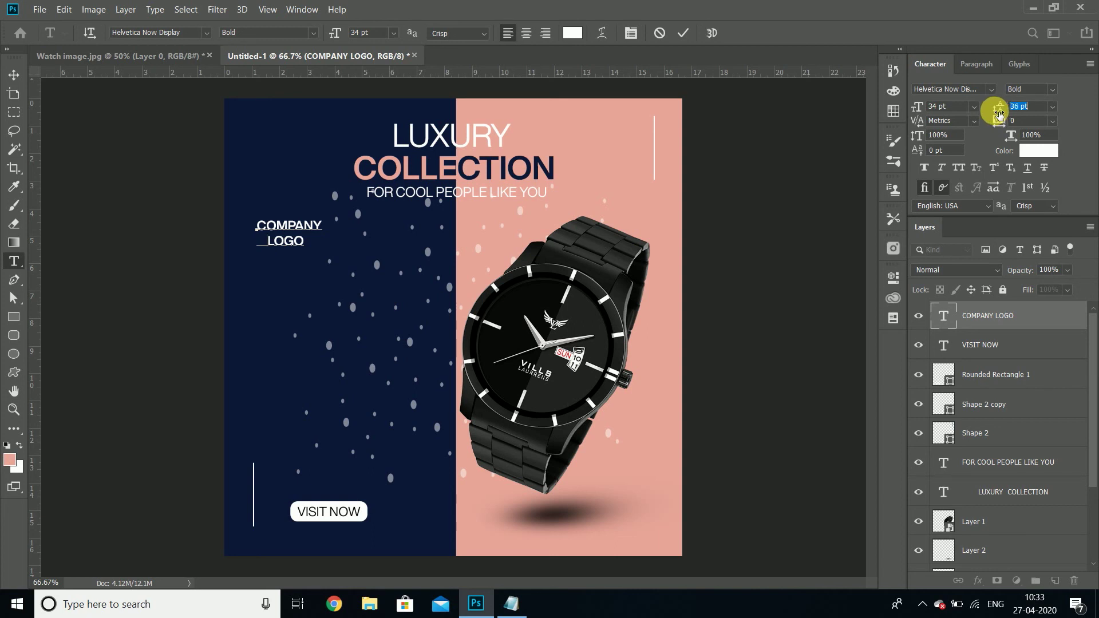
click(680, 32)
key(v)
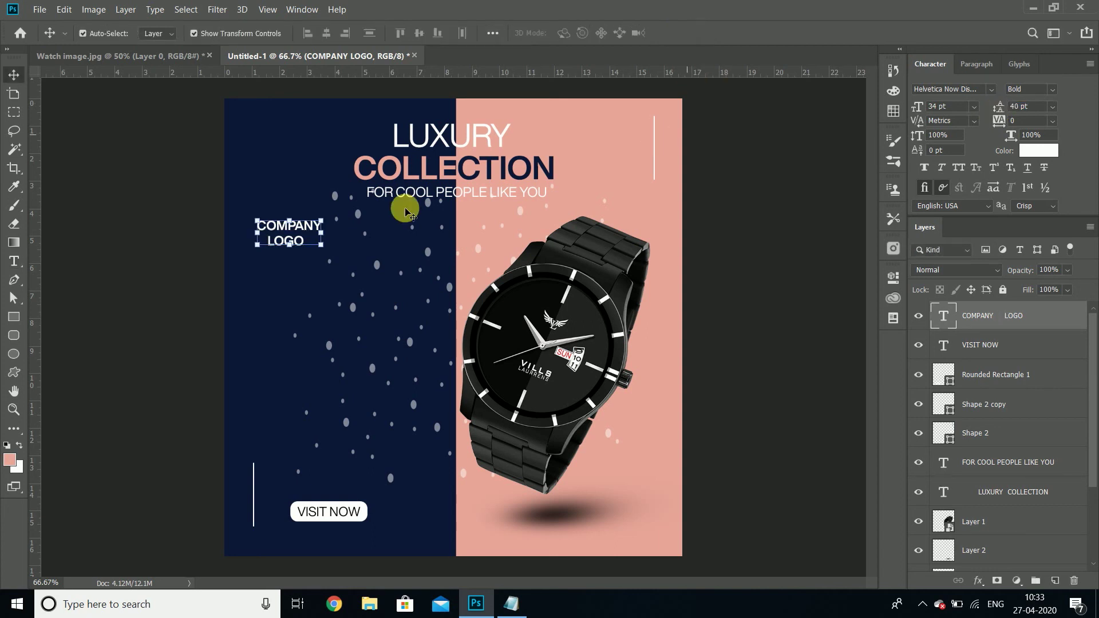
drag(275, 228, 268, 128)
Make the logo text Extra Bold at 30 pt with tighter line spacing, and nudge it up.
drag(999, 112, 998, 114)
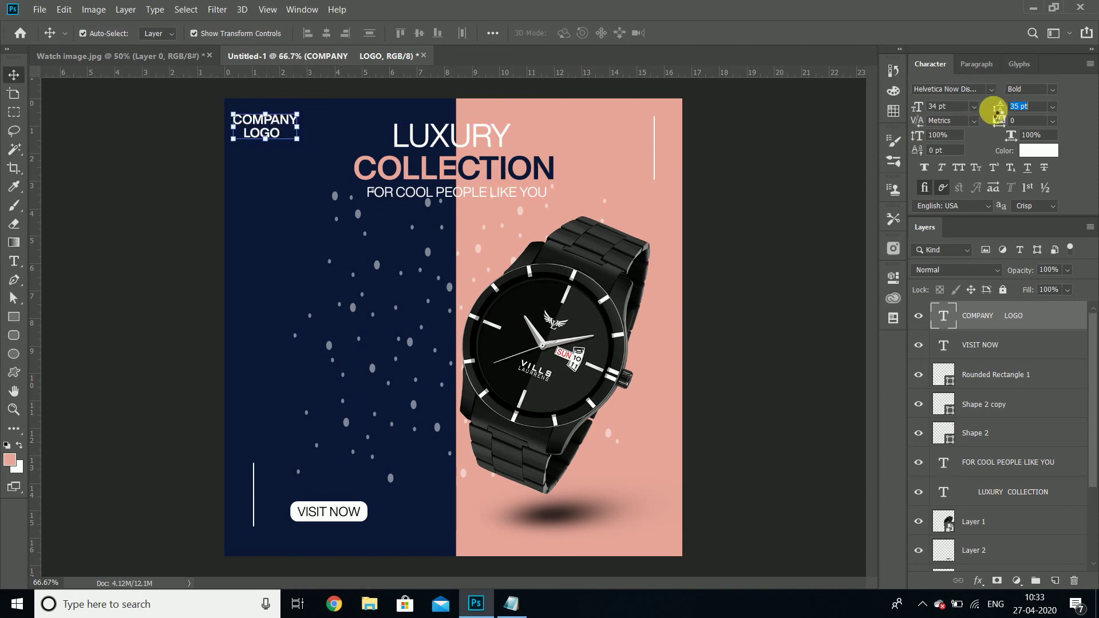
click(1051, 89)
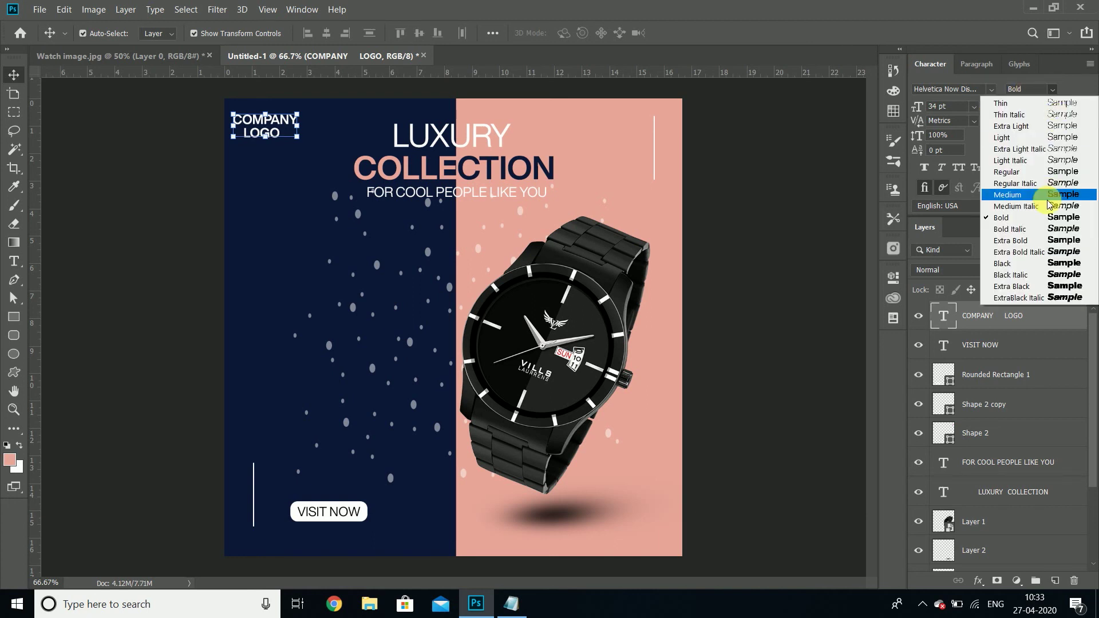
click(1039, 240)
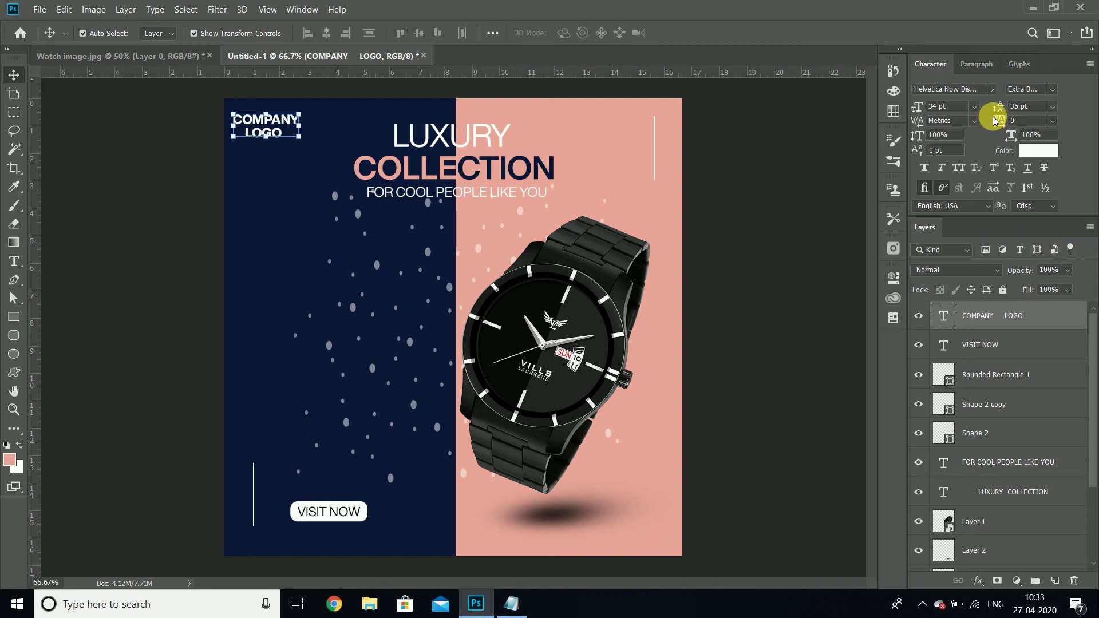
drag(998, 104, 1000, 110)
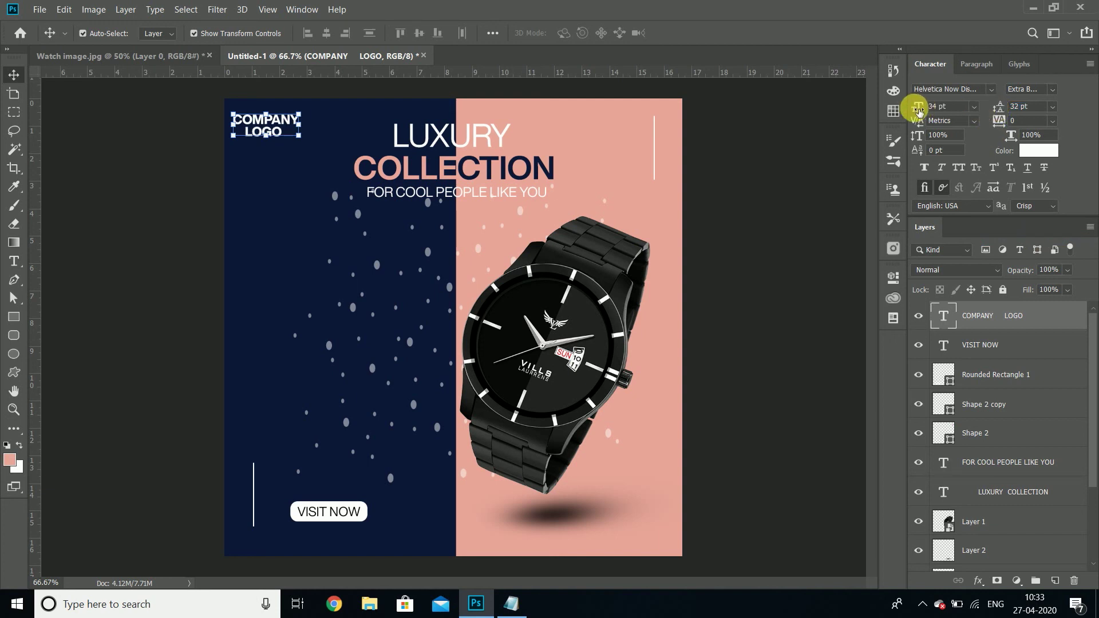
drag(918, 108, 922, 112)
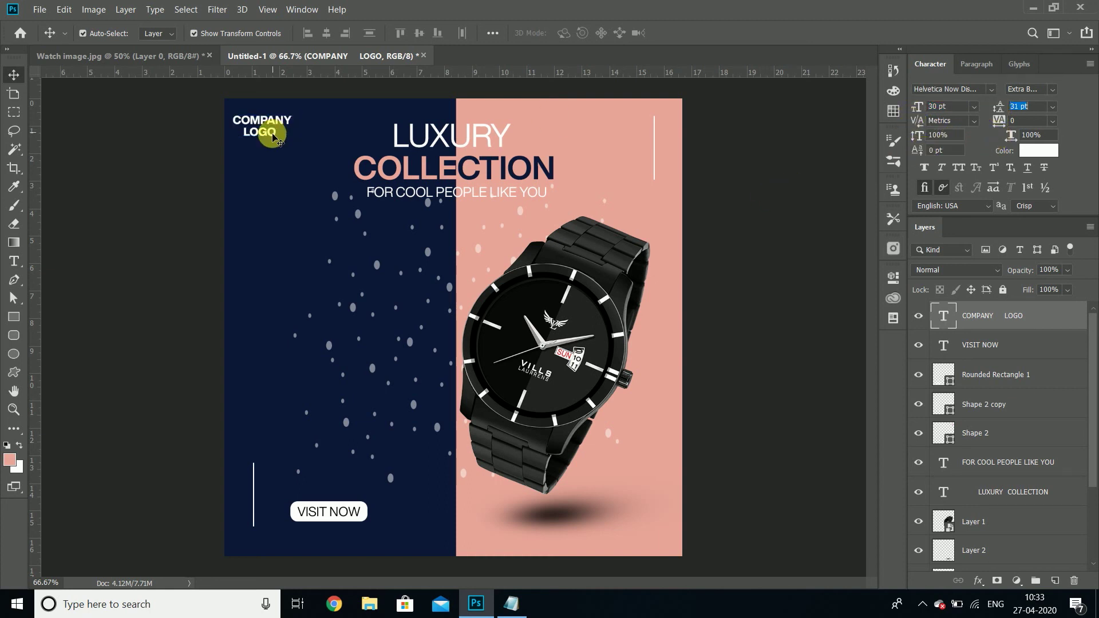
drag(263, 127, 272, 131)
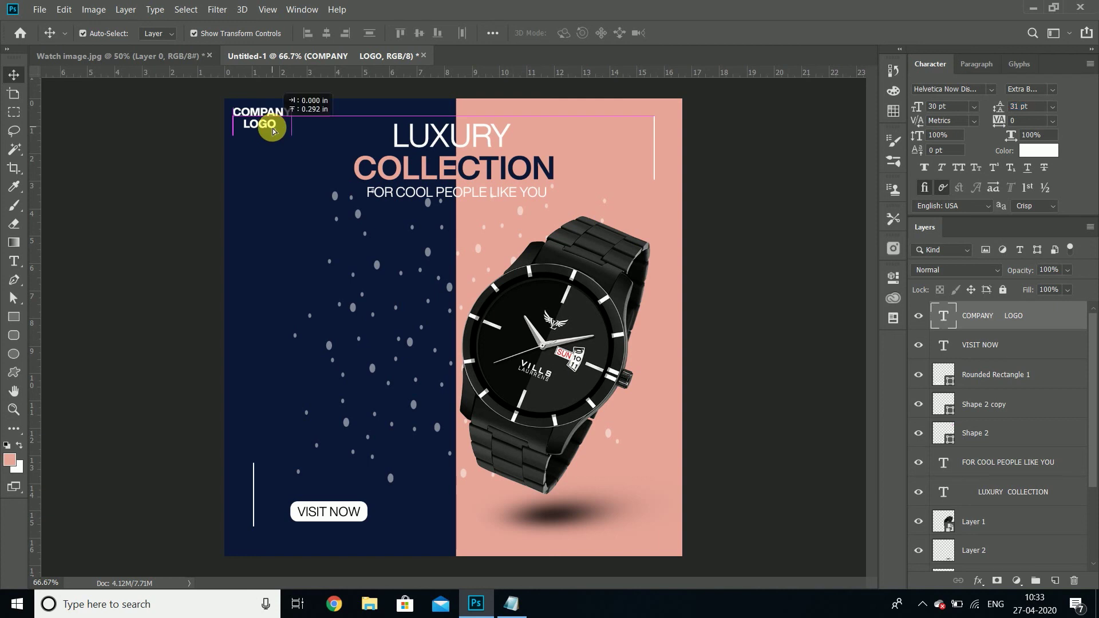
Reopen the 85 pt LUXURY COLLECTION heading for text editing and commit it again.
click(163, 160)
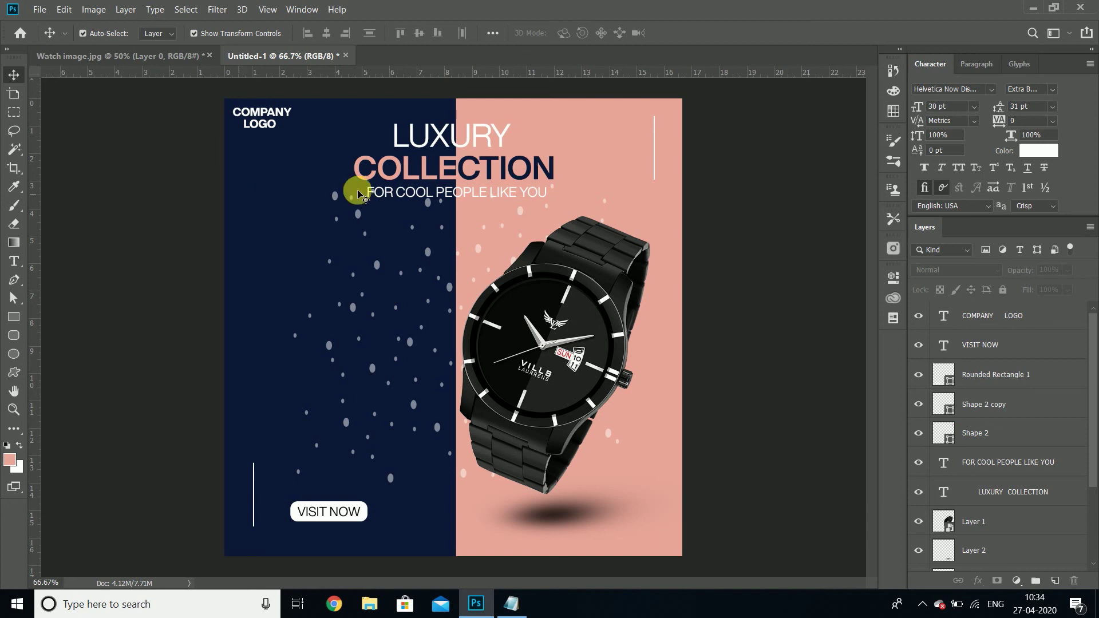
click(398, 135)
double_click(396, 137)
click(394, 141)
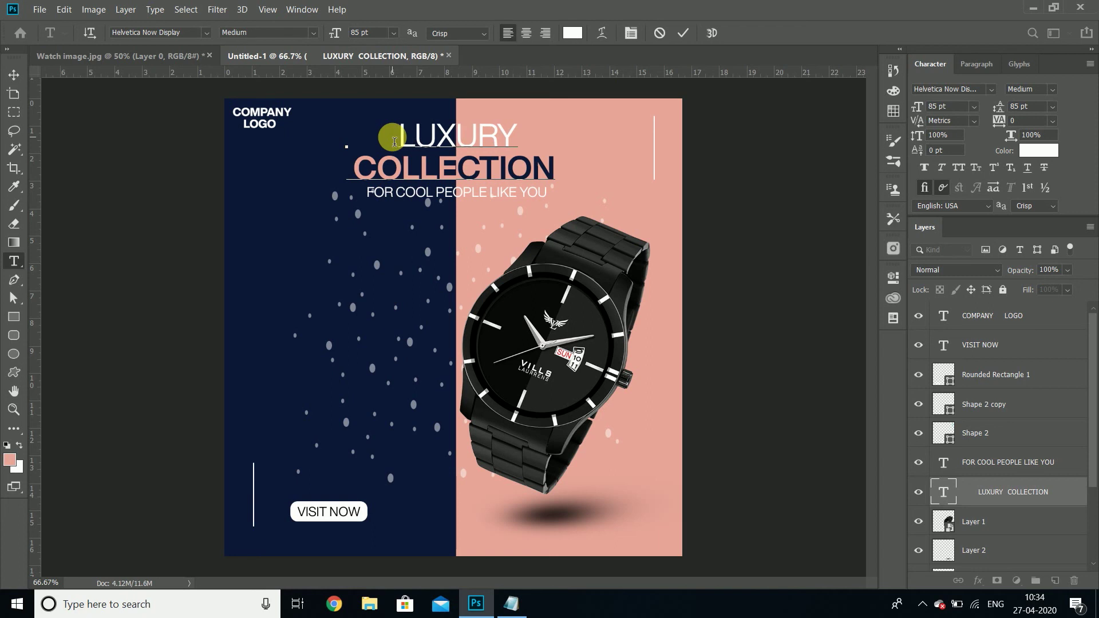
click(681, 37)
key(v)
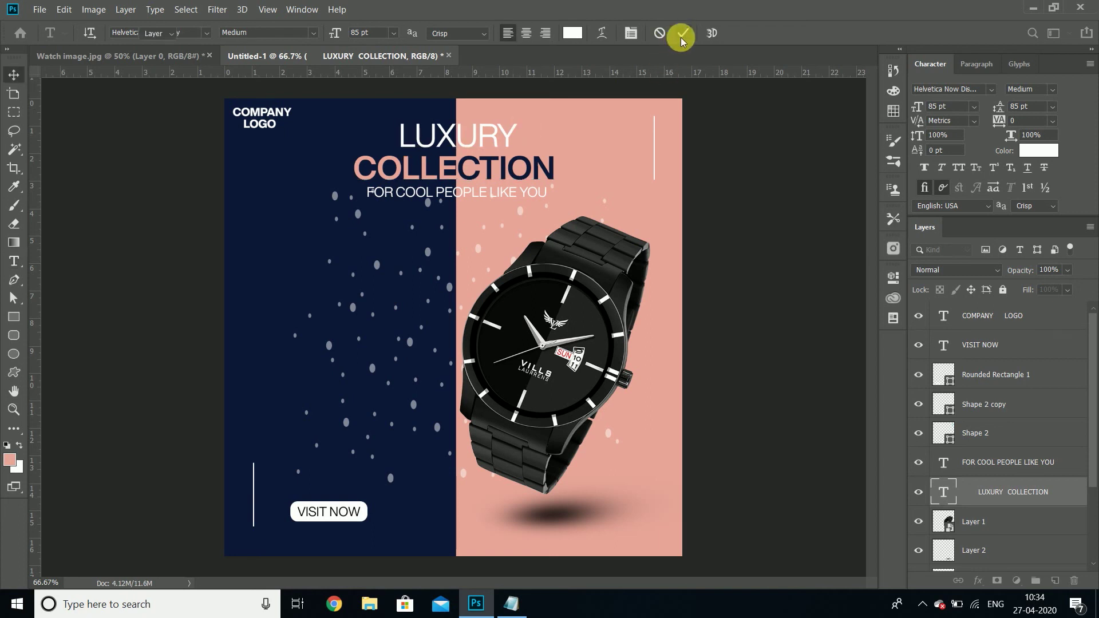
click(720, 104)
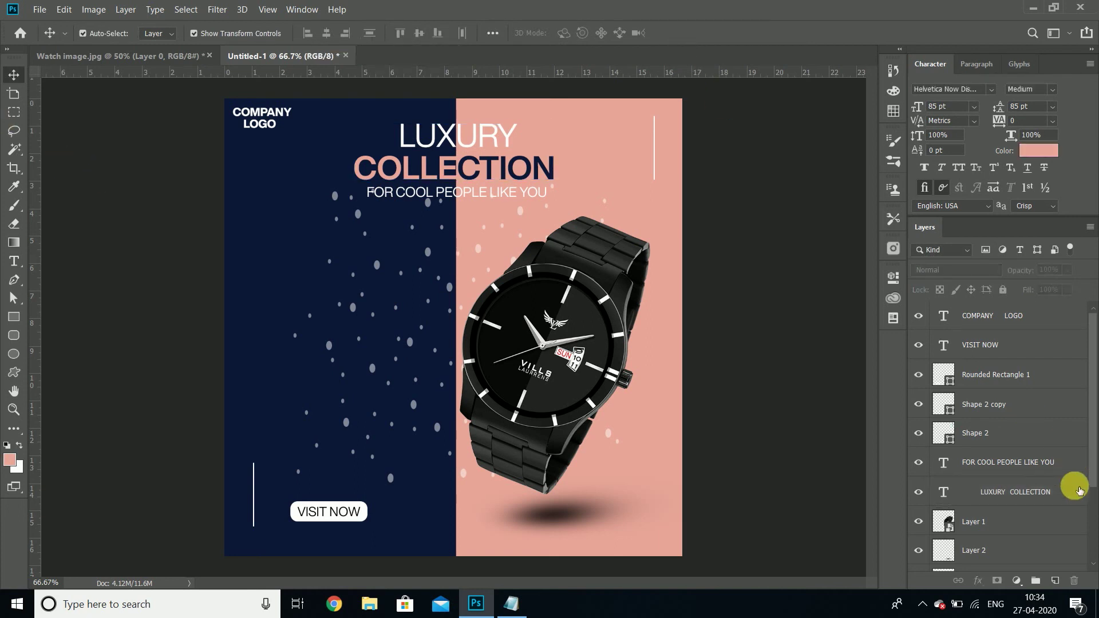
Add a Color Lookup adjustment layer using the 3Strip.look 3DLUT file.
click(1018, 582)
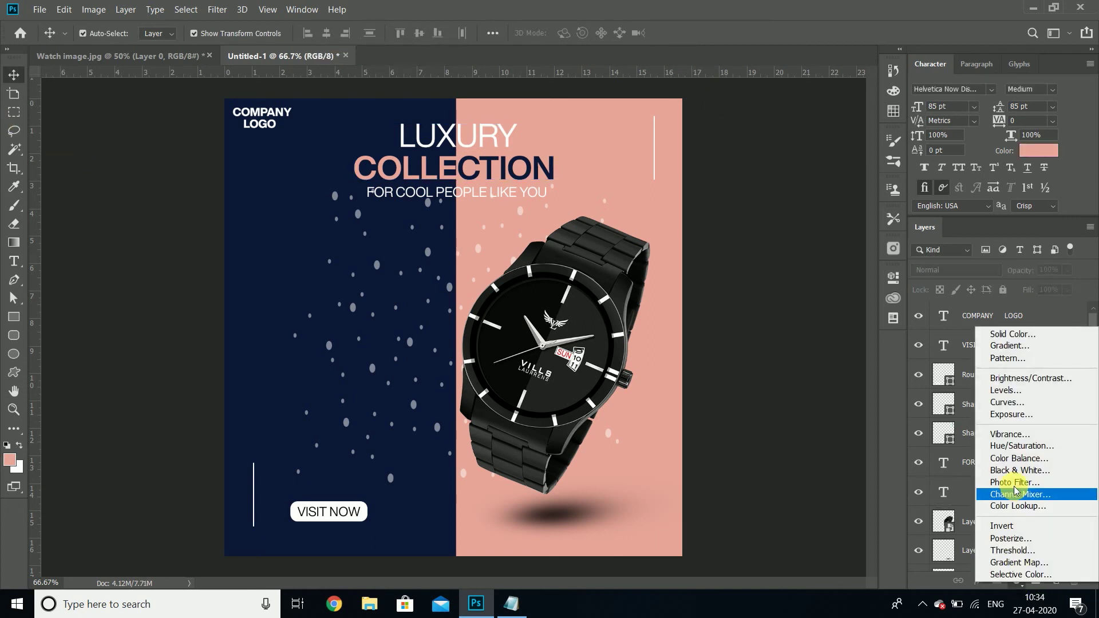
click(1018, 506)
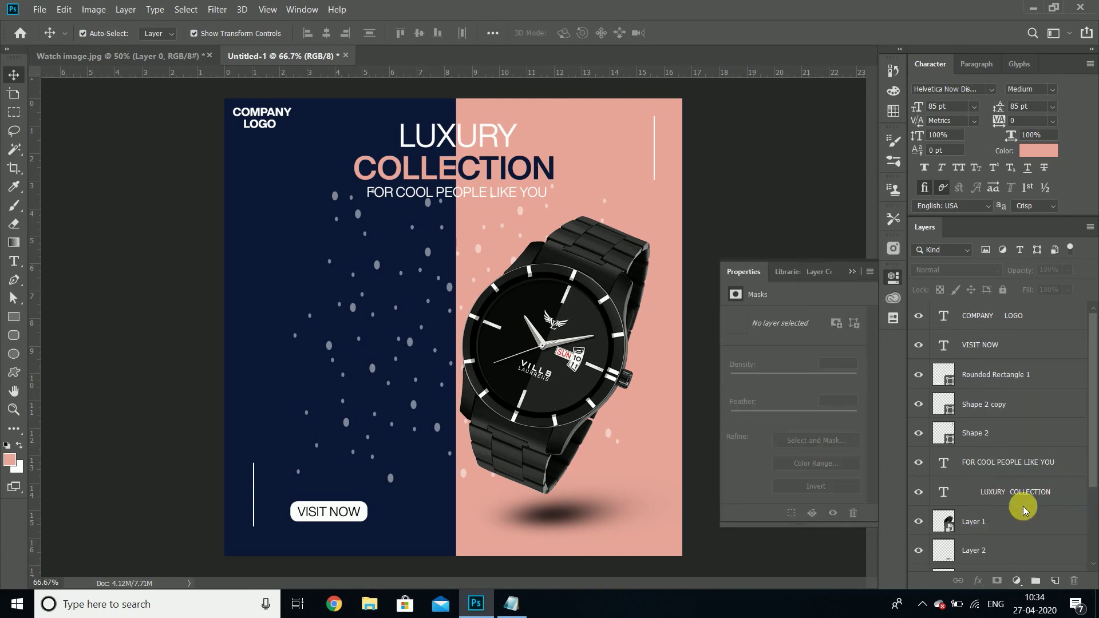
click(856, 326)
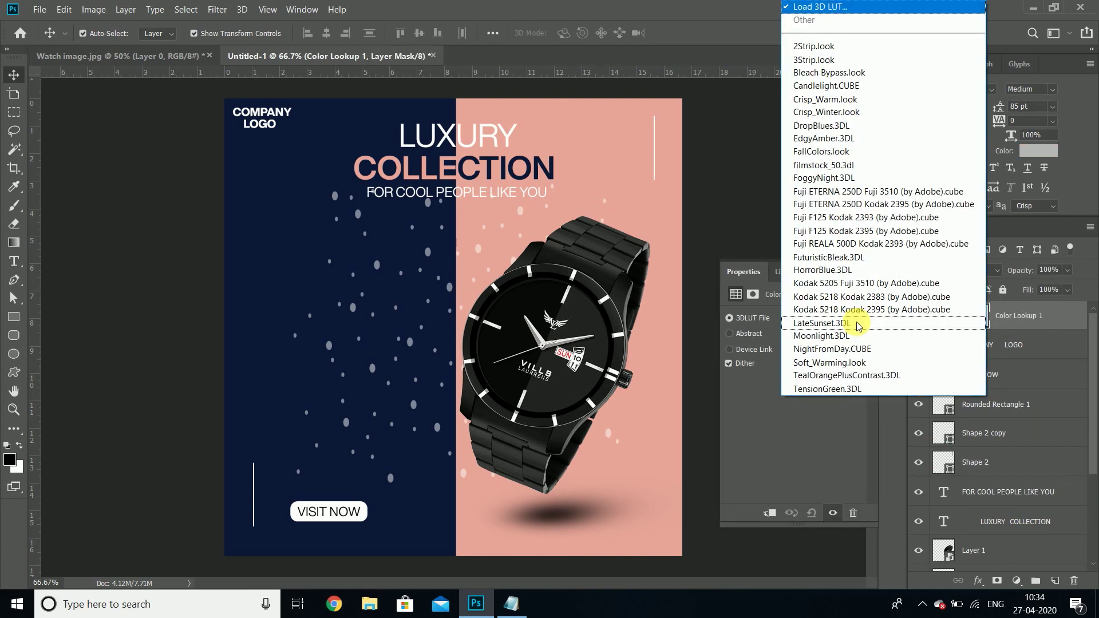
click(807, 64)
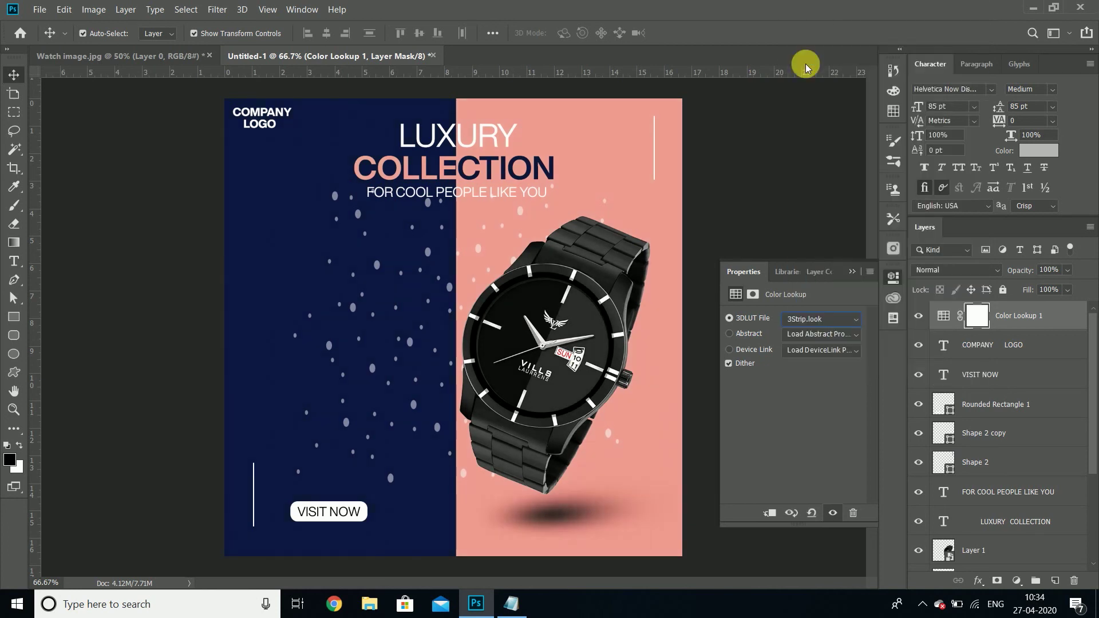
click(853, 273)
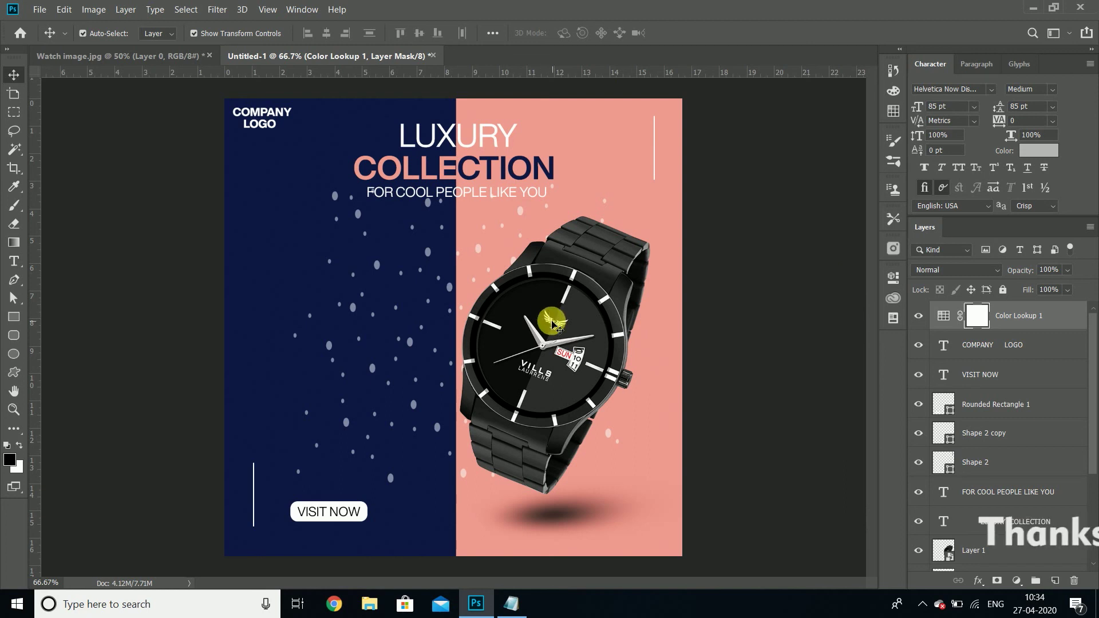
Move the VISIT NOW text and its rounded-rectangle button together slightly left and down.
click(335, 515)
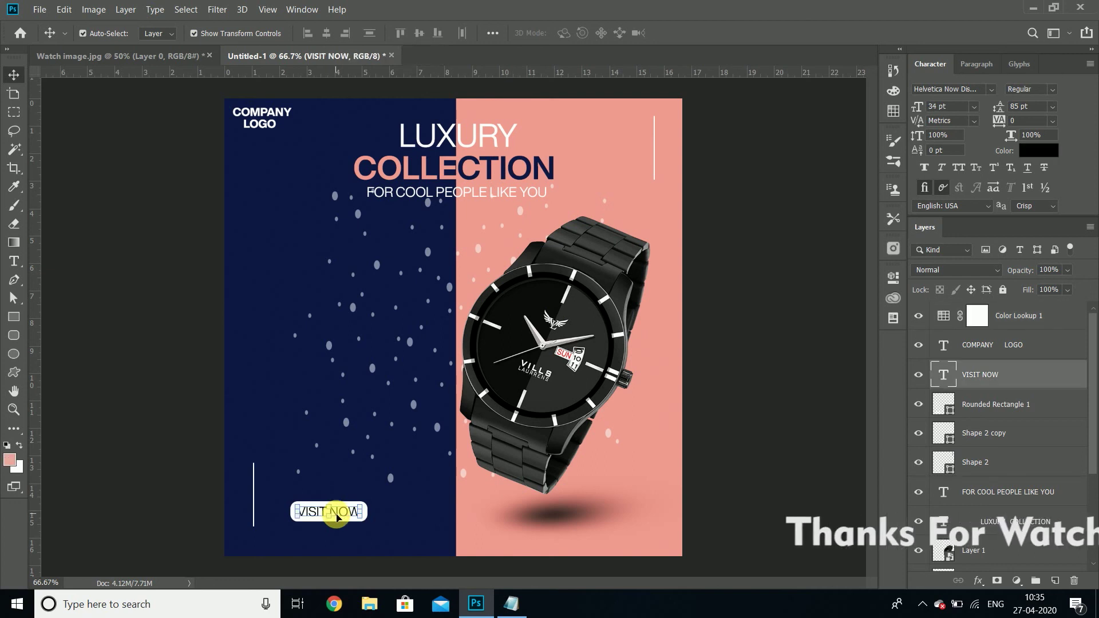
ctrl+click(999, 407)
drag(348, 514, 344, 518)
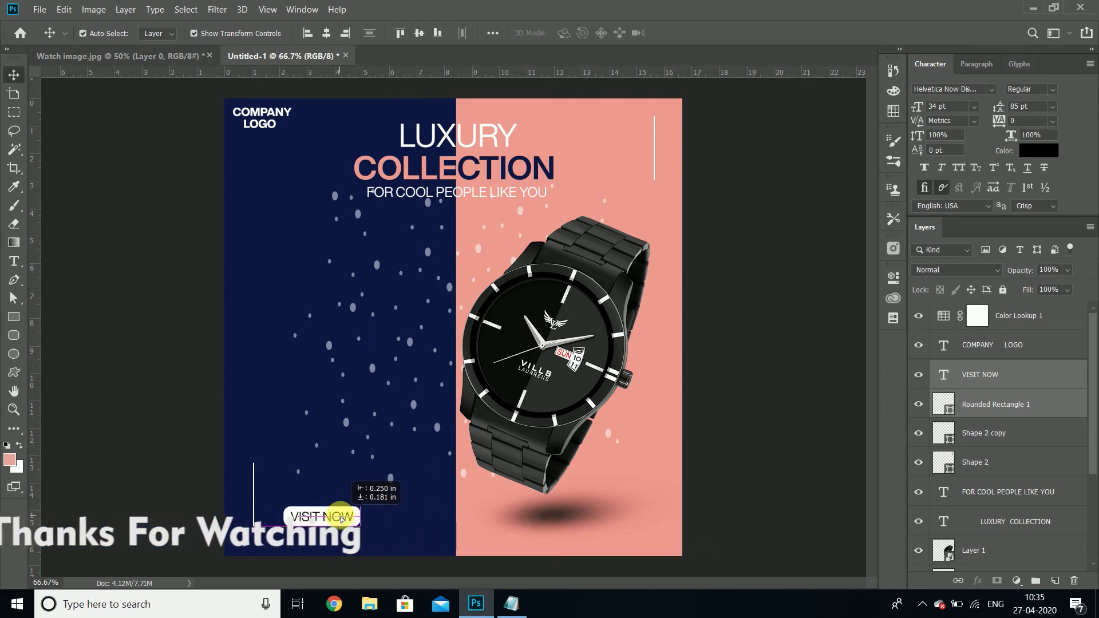
drag(348, 514, 347, 515)
click(744, 362)
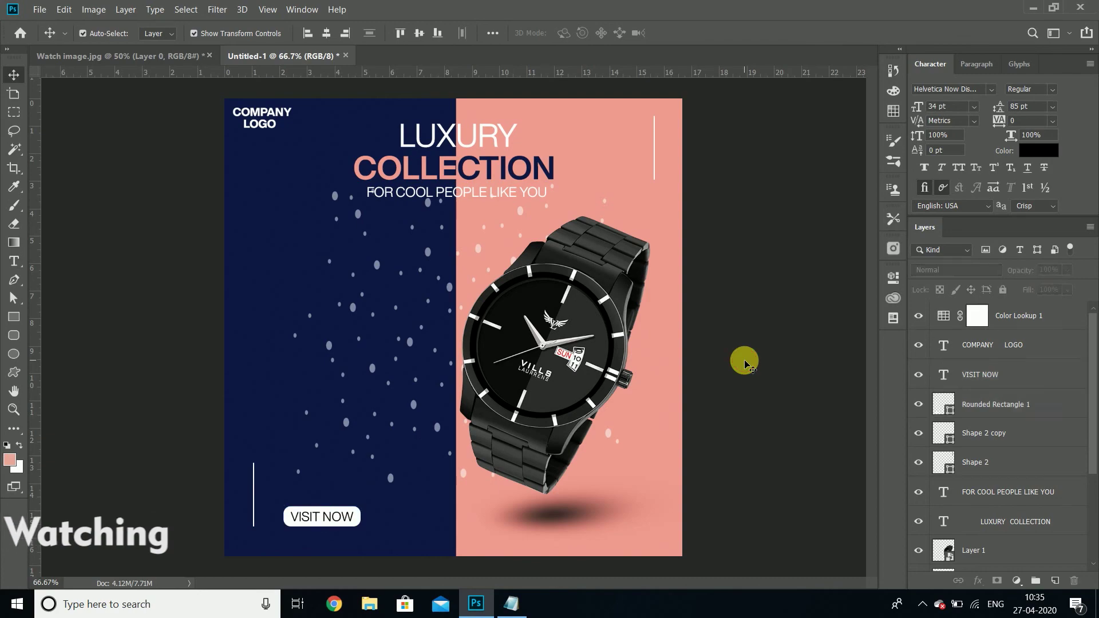